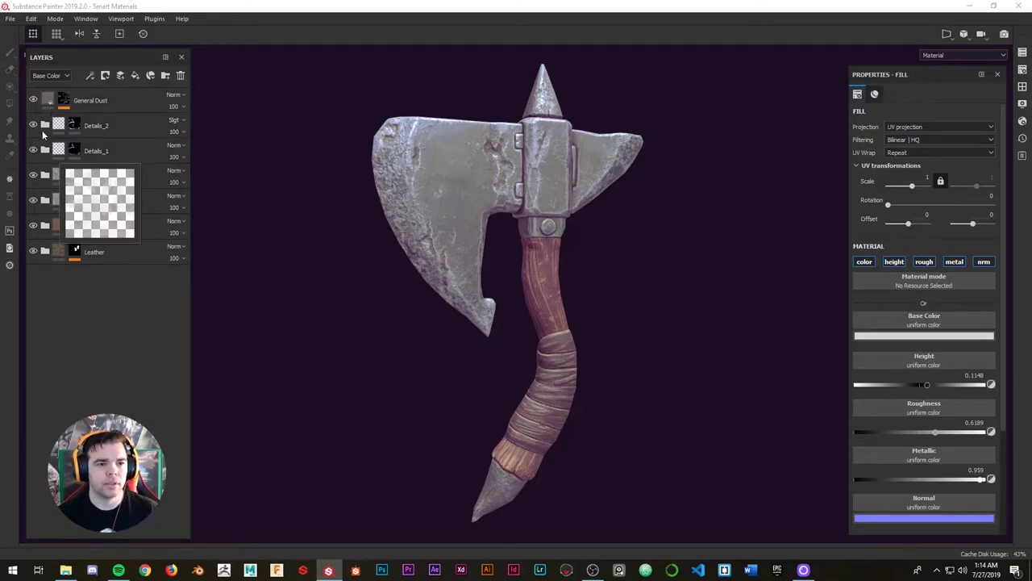
pyautogui.click(45, 125)
pyautogui.click(46, 151)
pyautogui.click(46, 152)
pyautogui.click(45, 176)
pyautogui.click(46, 176)
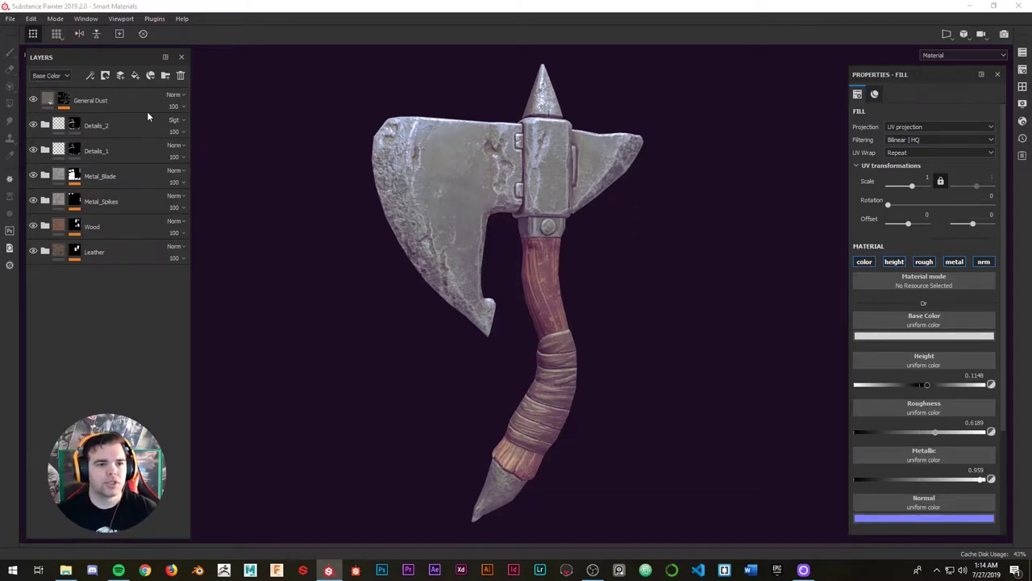
# - Delete all the axe's layers and folders, from General Dust down to Leather, leaving the layer stack empty
pyautogui.click(101, 101)
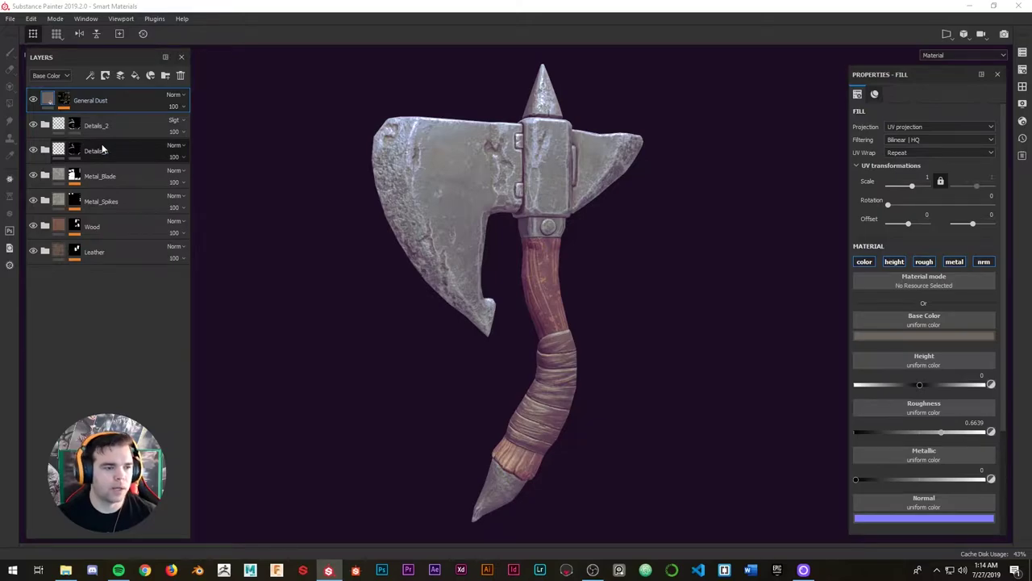
pyautogui.keyDown('shift'); pyautogui.click(87, 256); pyautogui.keyUp('shift')
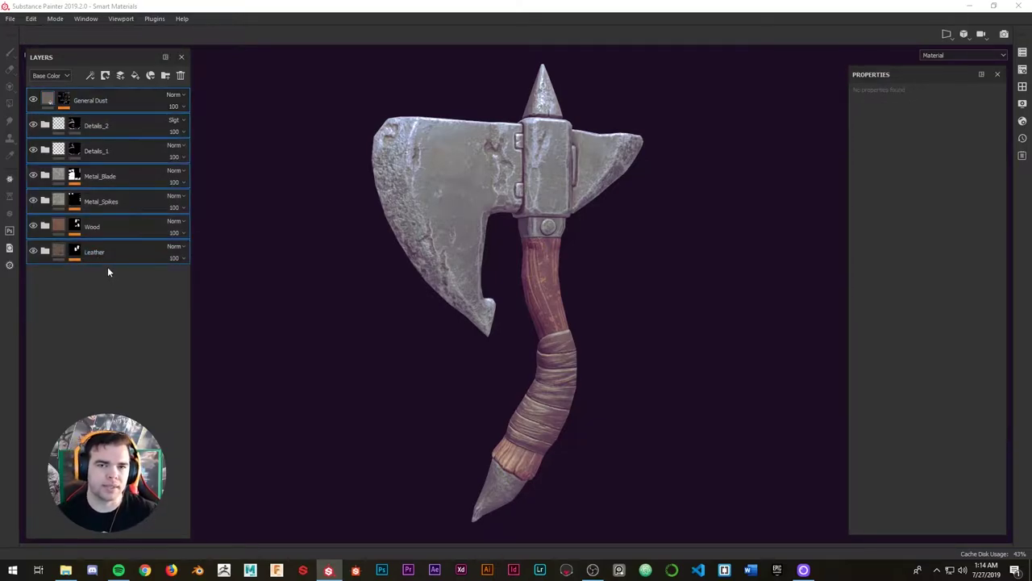
pyautogui.press('Delete')
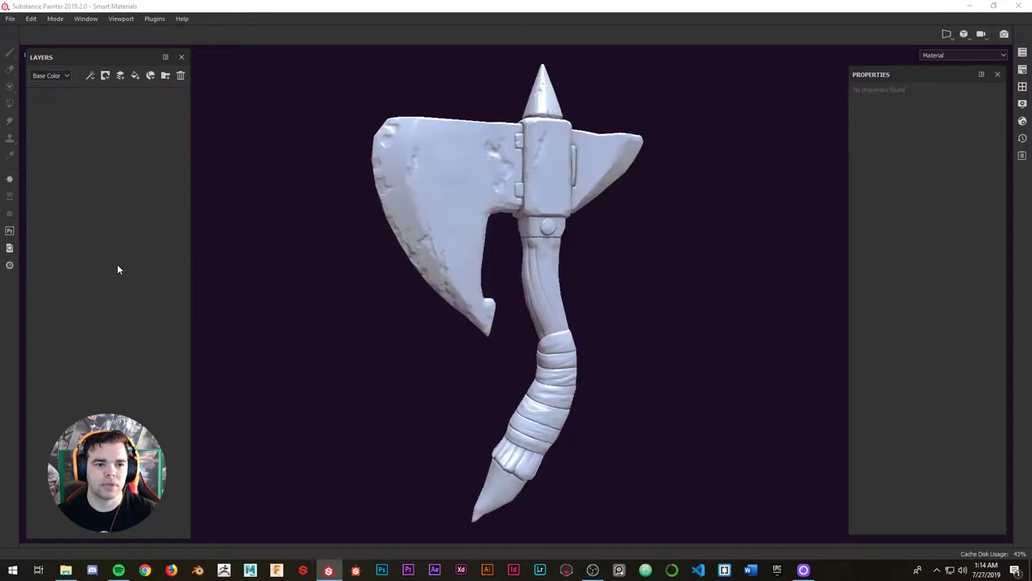
pyautogui.moveTo(458, 89)
pyautogui.keyDown('alt'); pyautogui.mouseDown()
pyautogui.moveTo(579, 113)
pyautogui.moveTo(463, 106)
pyautogui.mouseUp(); pyautogui.keyUp('alt')
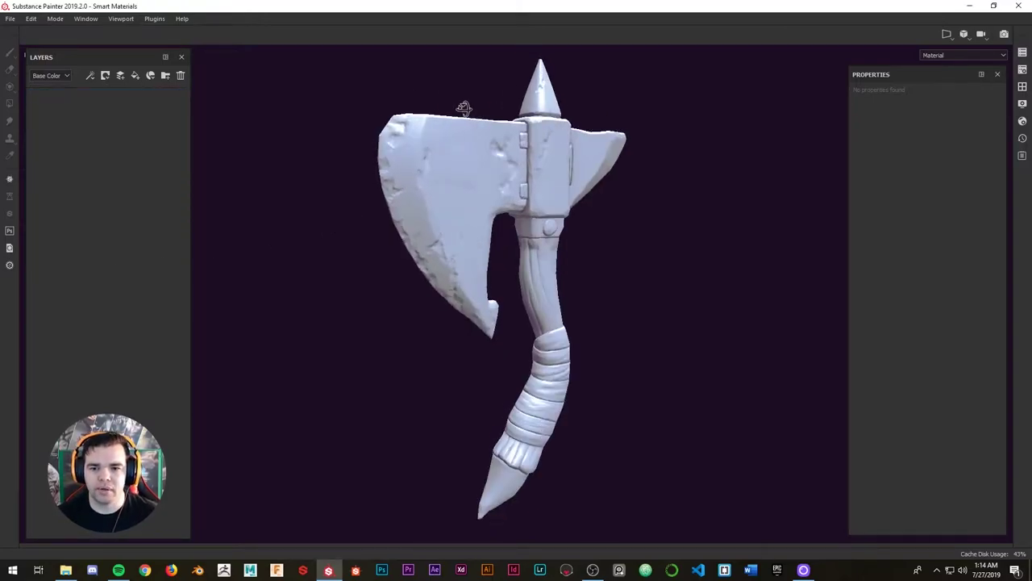
# - Check the axe's texture set channels and mesh maps, and browse the smart materials in the shelf
pyautogui.click(1023, 70)
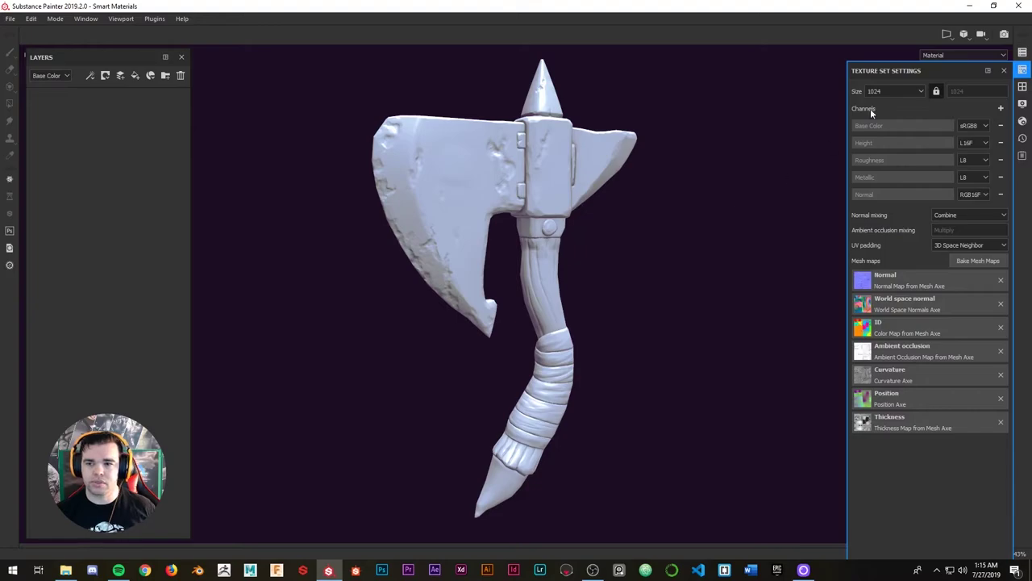
pyautogui.click(1022, 86)
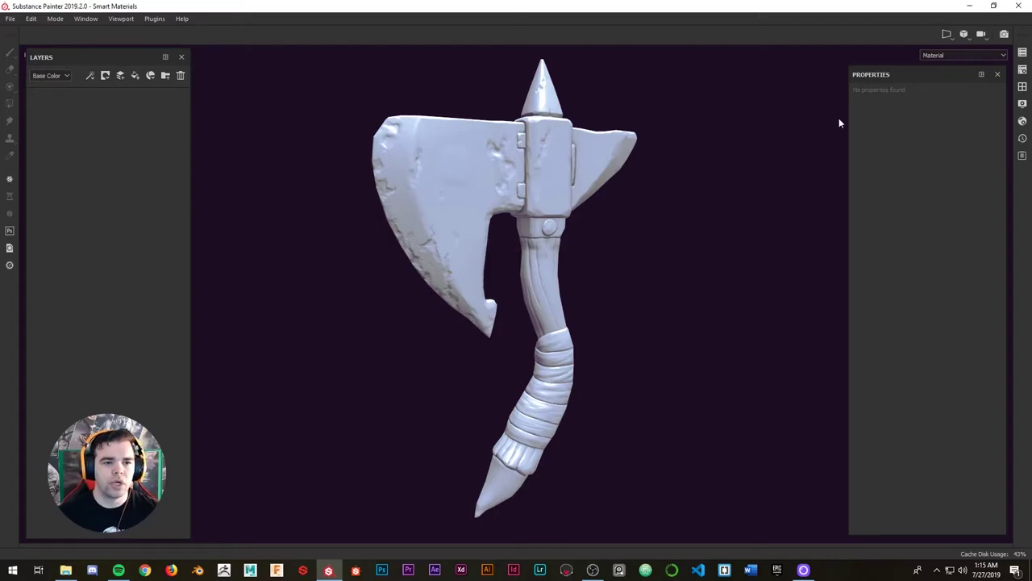
pyautogui.click(1022, 86)
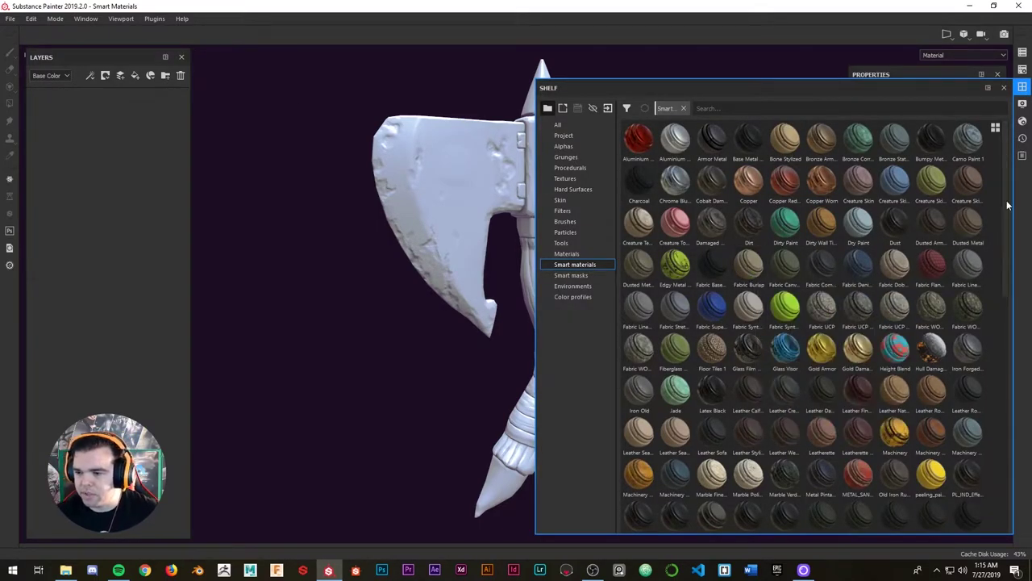
pyautogui.scroll(-1, 1010, 234)
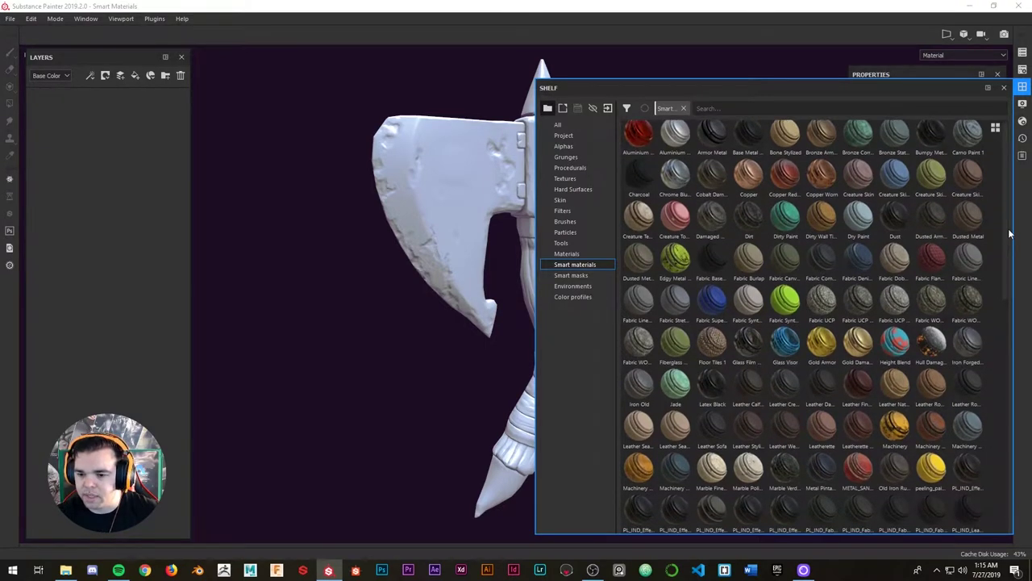
pyautogui.scroll(-2, 1010, 234)
pyautogui.scroll(-1, 1009, 242)
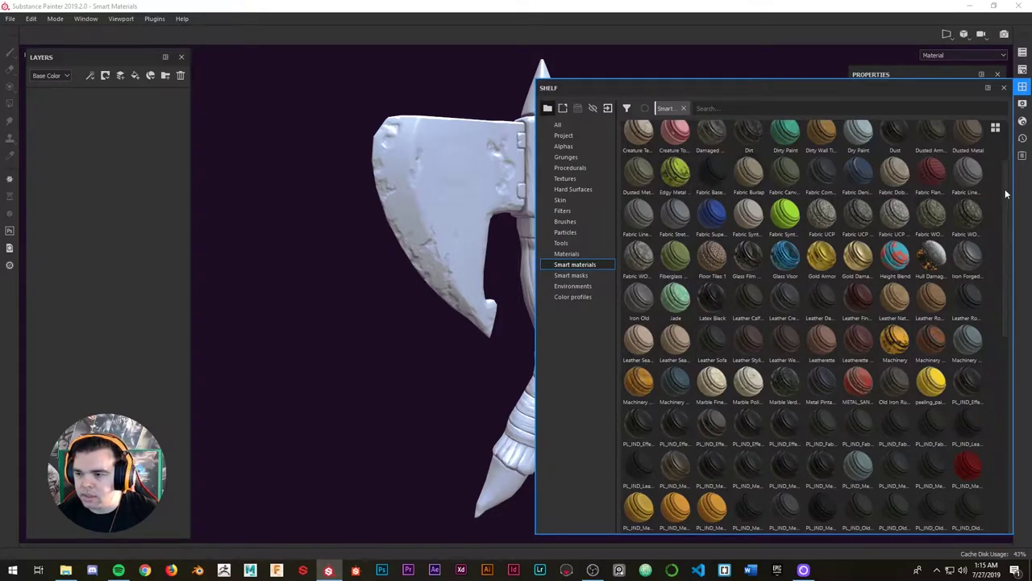
# - Search the smart materials for "machinery" and preview Machinery Paint 4, closing the shelf when done
pyautogui.click(710, 108)
pyautogui.write('machinery')
pyautogui.moveTo(717, 142)
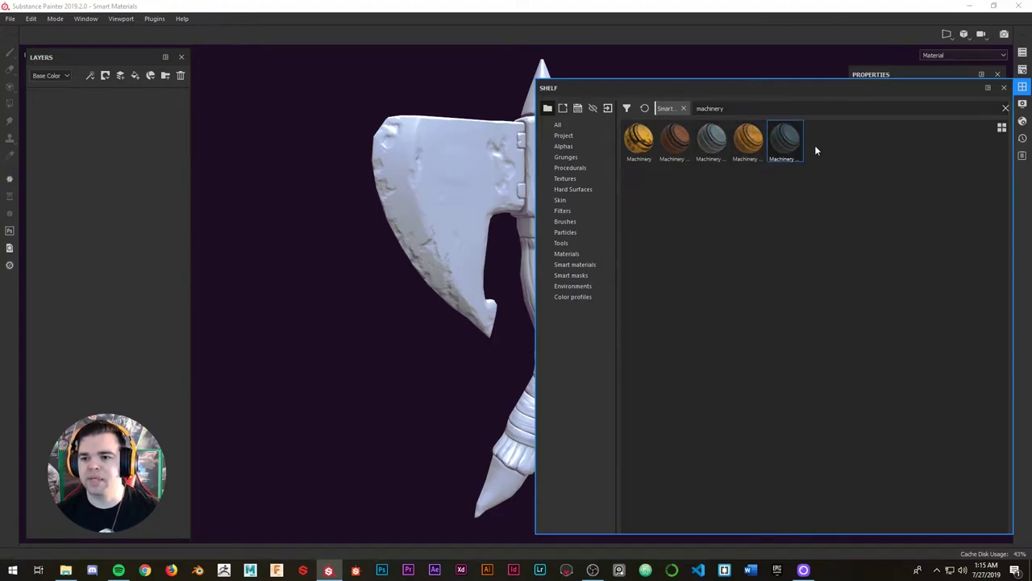
pyautogui.moveTo(796, 156)
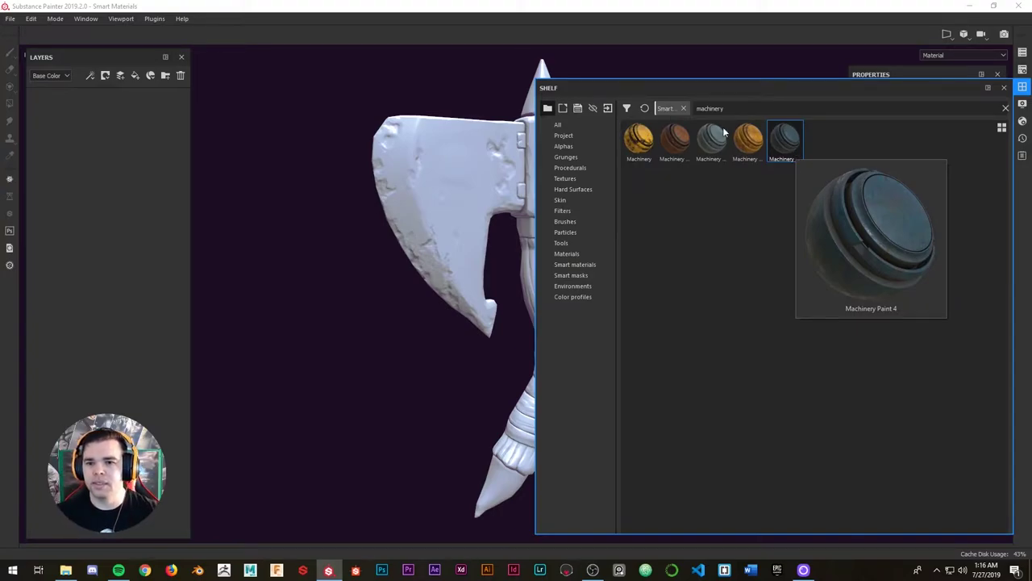
pyautogui.click(682, 108)
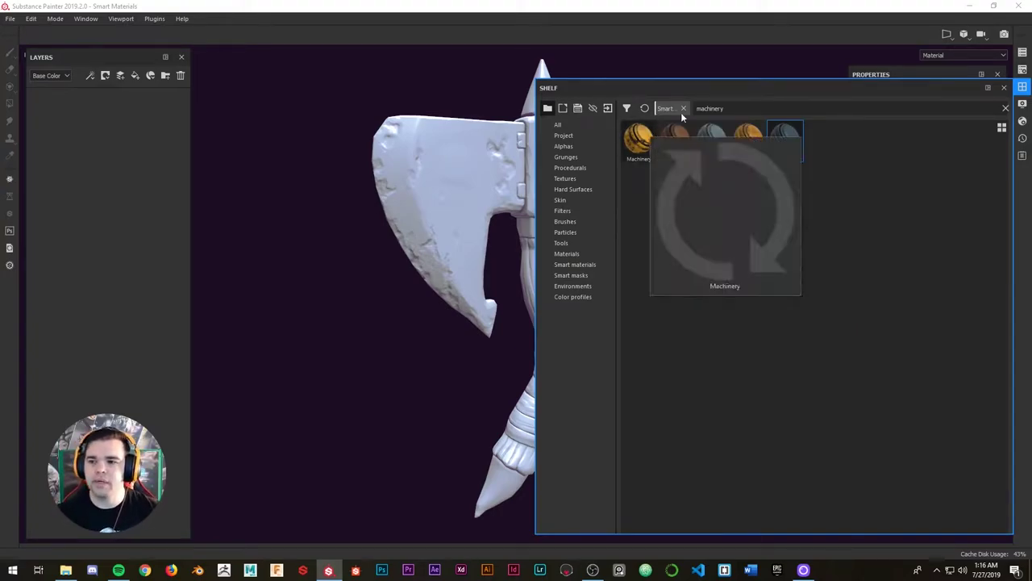
pyautogui.click(1004, 87)
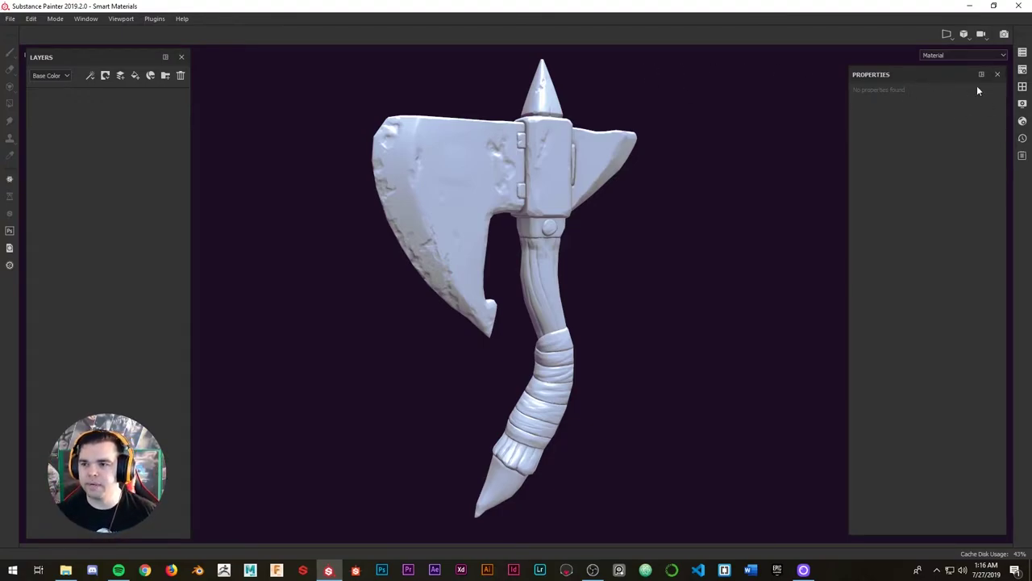
# - Show the full list of smart materials in the shelf again, and search it for "metal"
pyautogui.click(1023, 87)
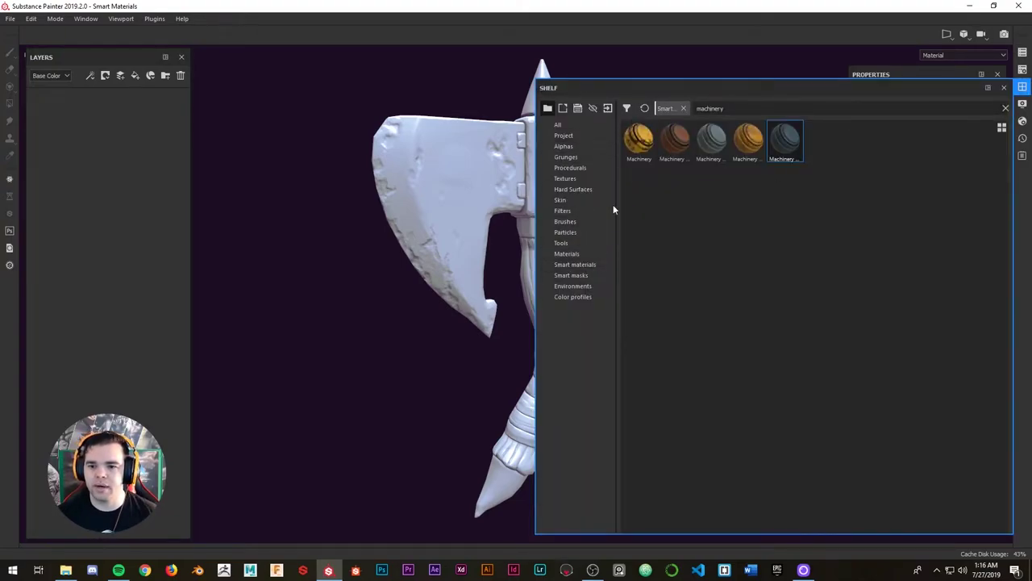
pyautogui.click(683, 108)
pyautogui.click(574, 265)
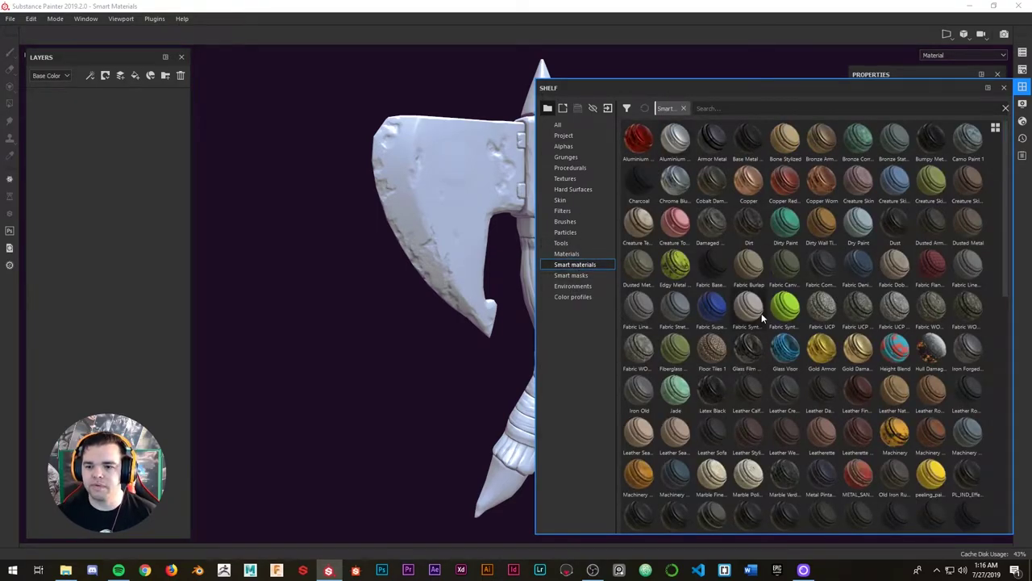
pyautogui.scroll(-5, 761, 314)
pyautogui.moveTo(1006, 253); pyautogui.dragTo(1012, 370)
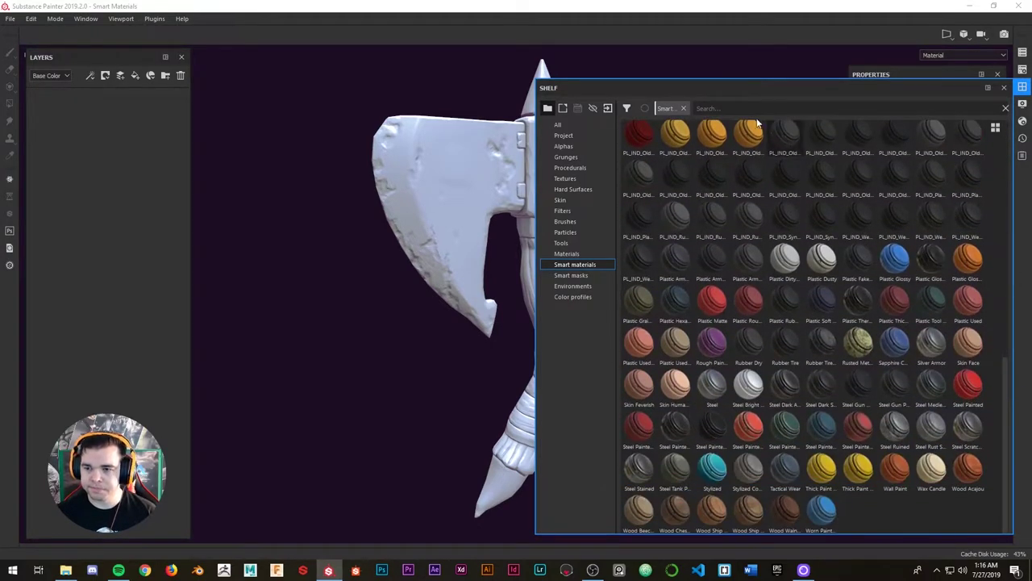
pyautogui.click(701, 108)
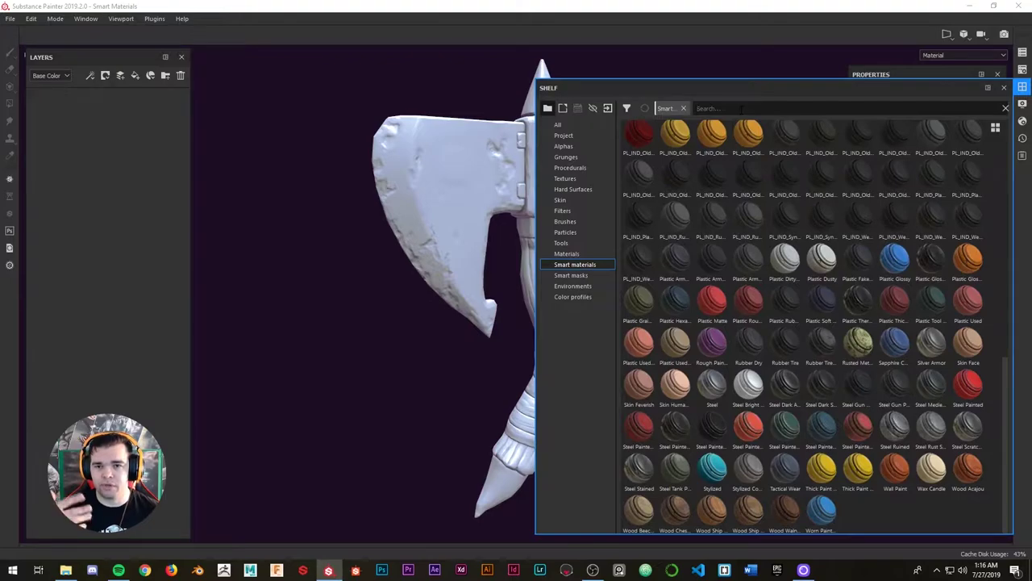
pyautogui.write('metal')
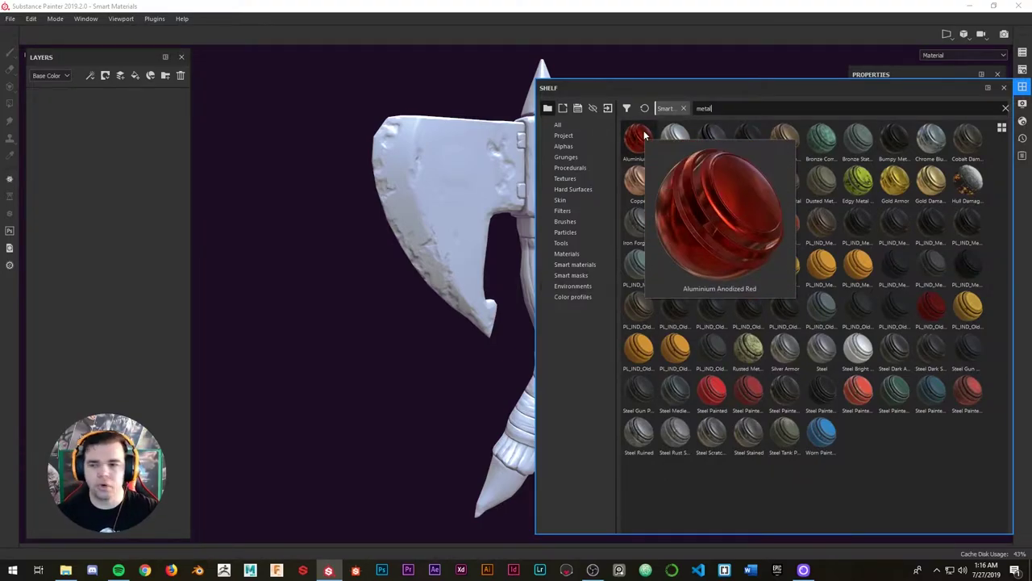
# - Search the smart materials for "machine" instead, and apply Machinery Paint 4 to the axe
pyautogui.press('BackSpace')
pyautogui.press('BackSpace')
pyautogui.press('BackSpace')
pyautogui.press('BackSpace')
pyautogui.press('BackSpace')
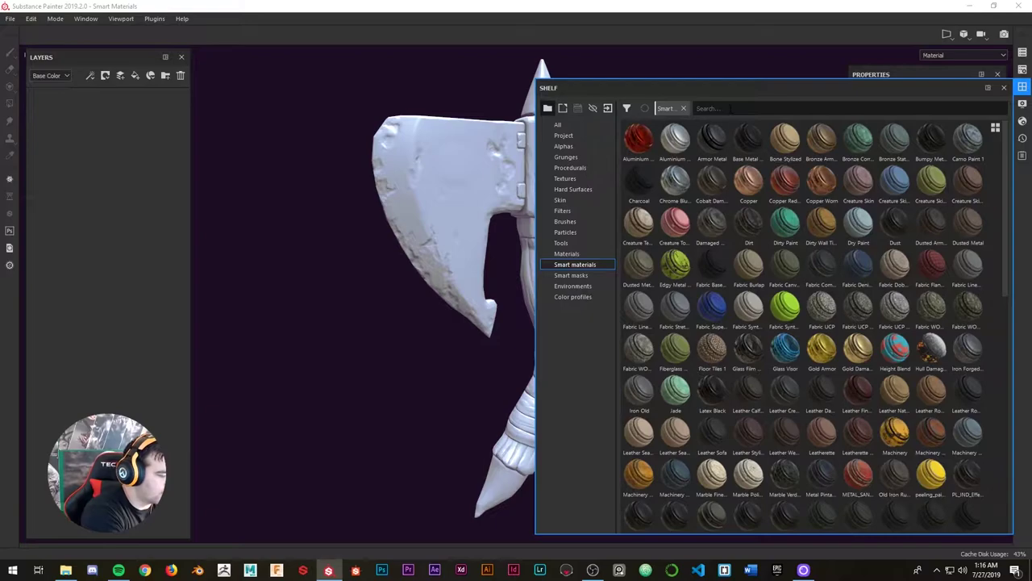
pyautogui.write('machine')
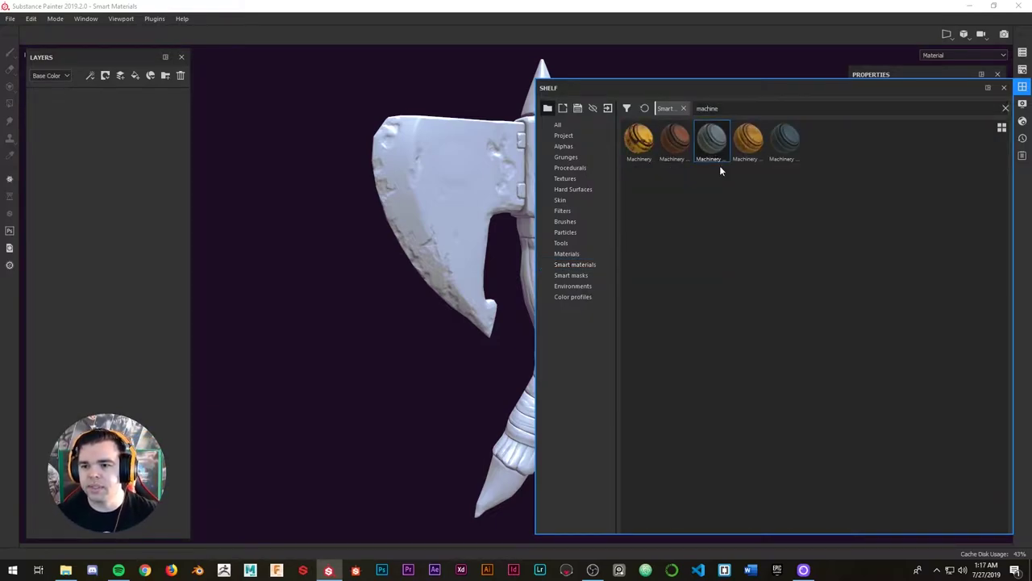
pyautogui.moveTo(788, 129)
pyautogui.mouseDown()
pyautogui.moveTo(272, 201)
pyautogui.moveTo(595, 134)
pyautogui.moveTo(808, 142)
pyautogui.moveTo(146, 122)
pyautogui.moveTo(96, 112)
pyautogui.moveTo(101, 137)
pyautogui.moveTo(314, 121)
pyautogui.moveTo(461, 147)
pyautogui.moveTo(472, 164)
pyautogui.mouseUp()
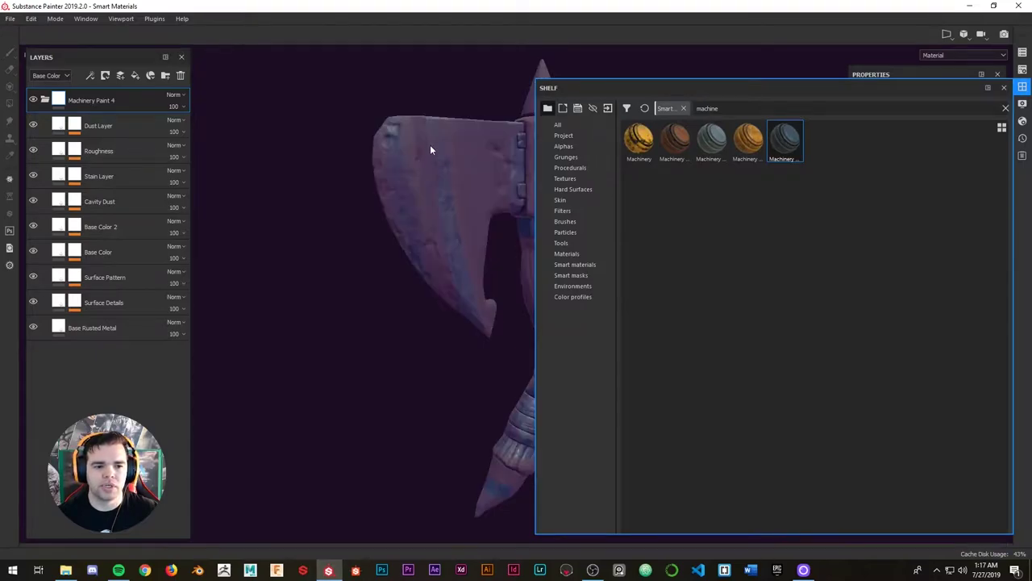
pyautogui.click(1024, 88)
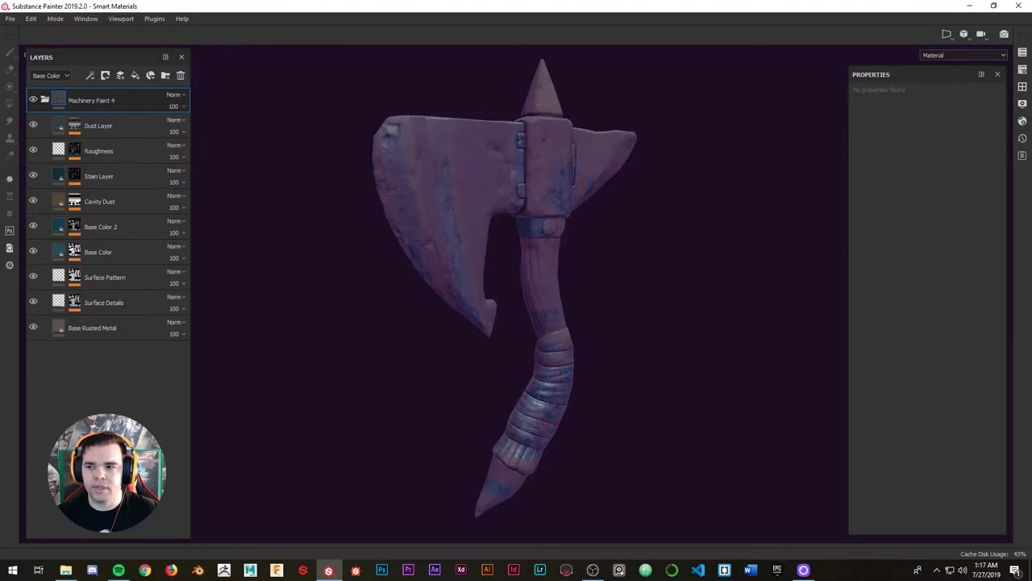
# - Deactivate the color profile in the display settings so the axe shows without color grading, and close the settings
pyautogui.click(1024, 70)
pyautogui.click(1026, 75)
pyautogui.click(1025, 89)
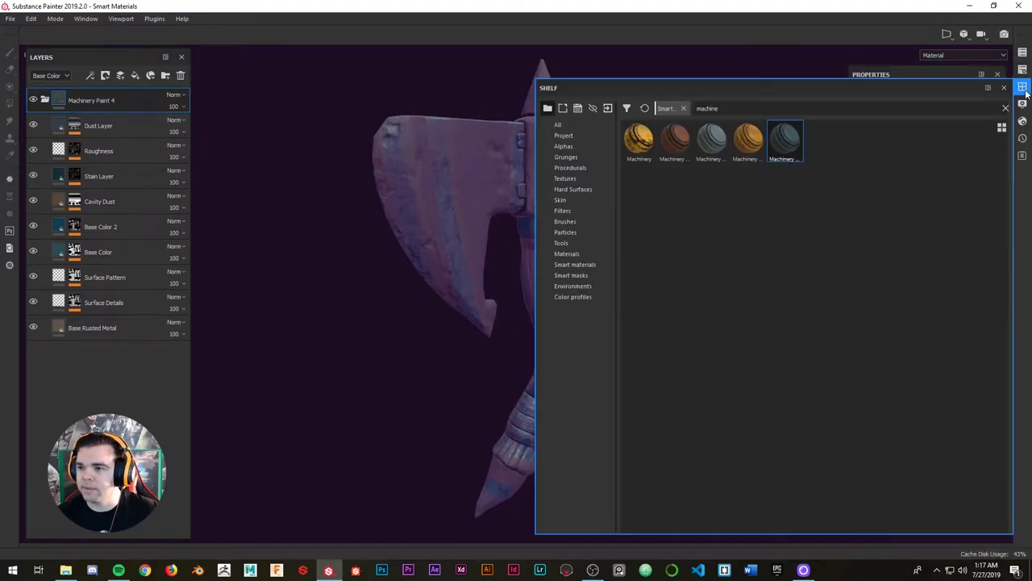
pyautogui.click(1025, 90)
pyautogui.click(1026, 105)
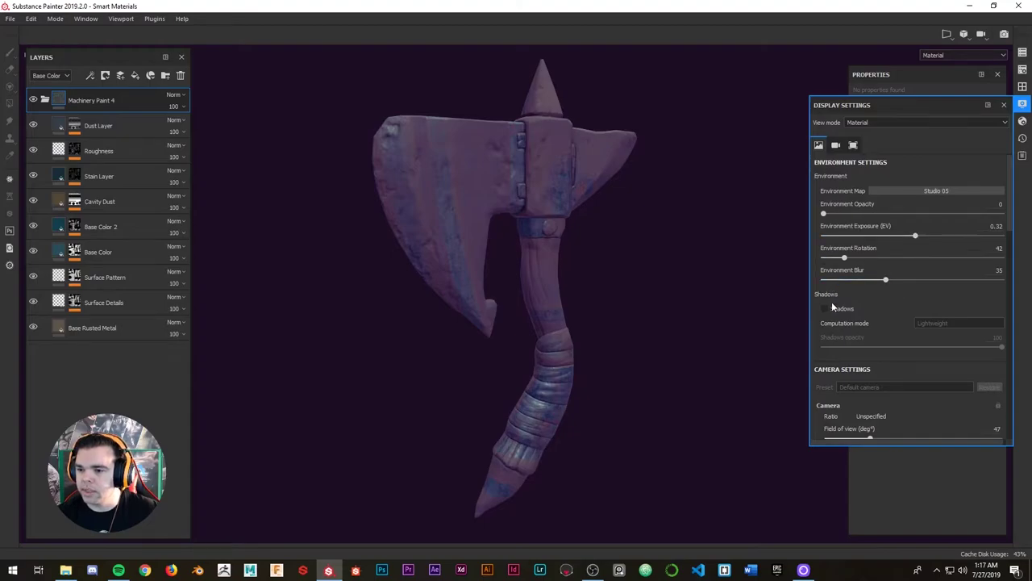
pyautogui.scroll(-10, 832, 302)
pyautogui.scroll(-5, 818, 315)
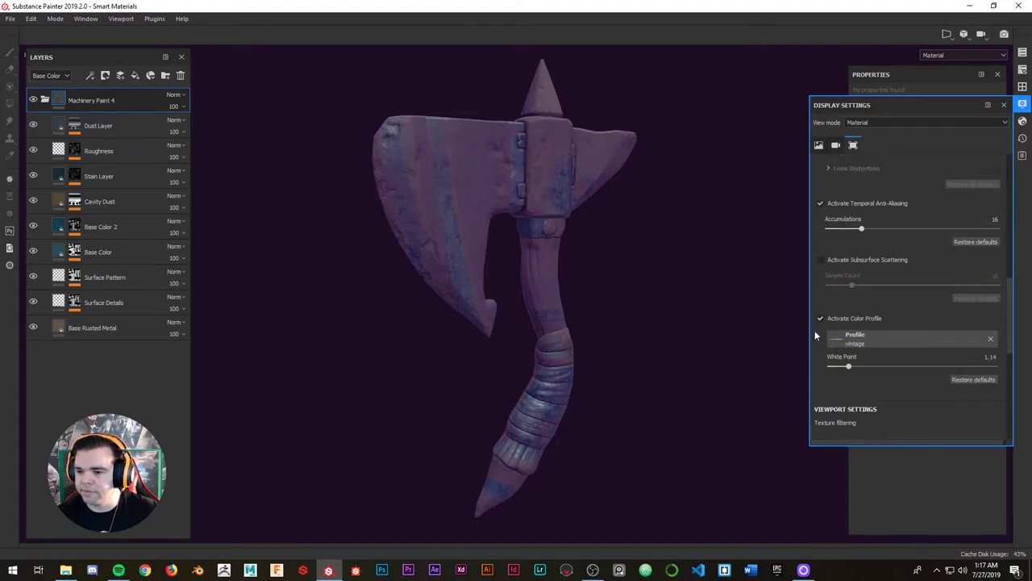
pyautogui.scroll(5, 819, 310)
pyautogui.scroll(1, 819, 310)
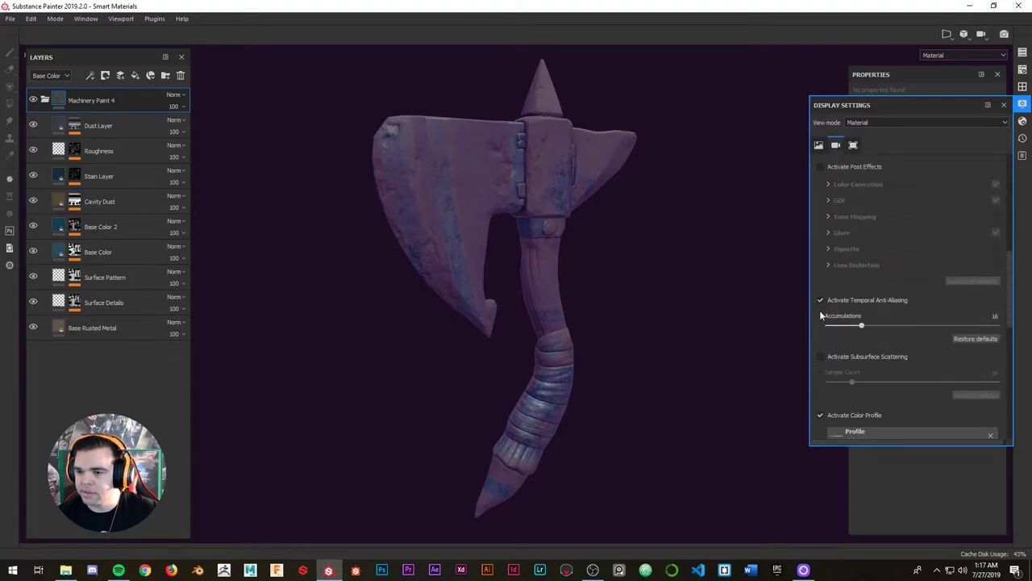
pyautogui.scroll(-1, 821, 321)
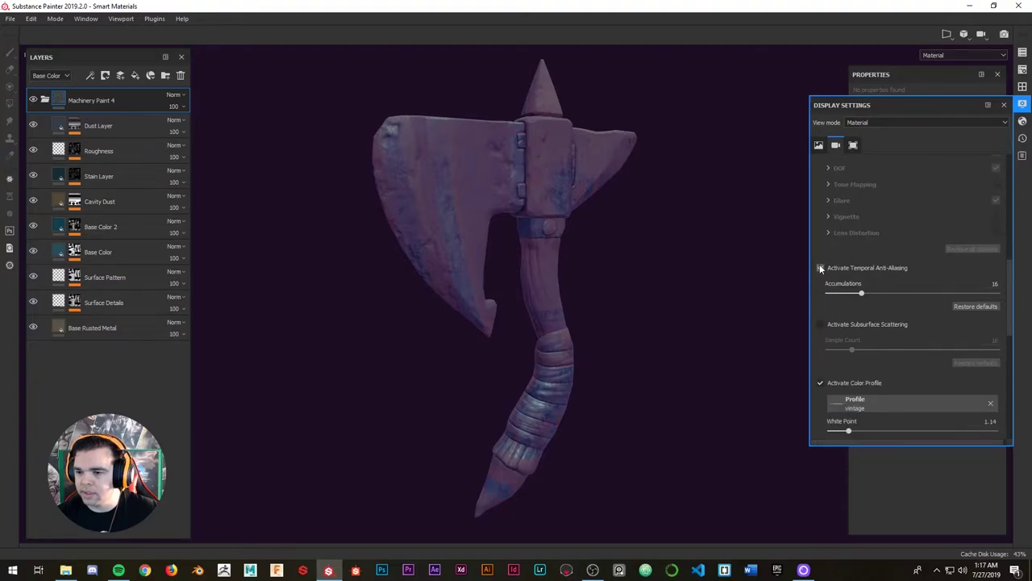
pyautogui.scroll(-3, 823, 296)
pyautogui.click(821, 287)
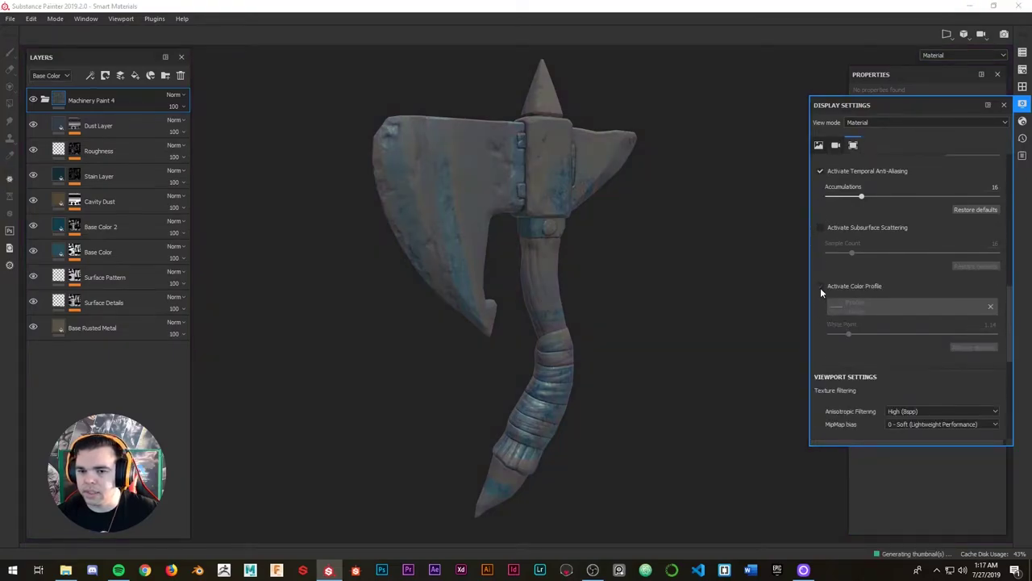
pyautogui.scroll(-6, 820, 298)
pyautogui.scroll(10, 818, 311)
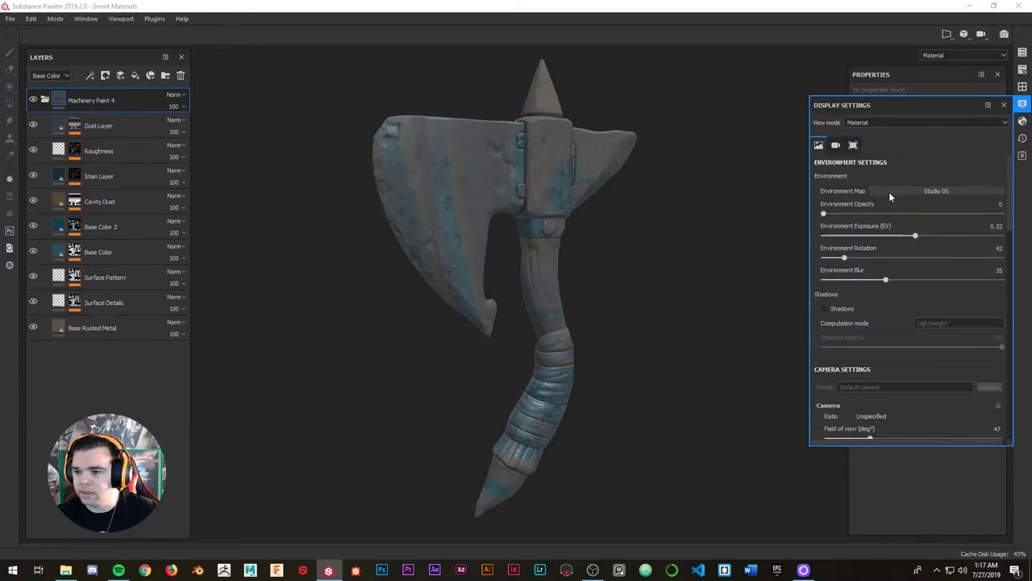
pyautogui.moveTo(533, 175)
pyautogui.keyDown('shift'); pyautogui.mouseDown(button='right')
pyautogui.moveTo(550, 171)
pyautogui.moveTo(531, 172)
pyautogui.mouseUp(button='right'); pyautogui.keyUp('shift')
pyautogui.moveTo(531, 172)
pyautogui.keyDown('alt'); pyautogui.mouseDown()
pyautogui.moveTo(484, 111)
pyautogui.moveTo(556, 152)
pyautogui.moveTo(544, 161)
pyautogui.mouseUp(); pyautogui.keyUp('alt')
pyautogui.click(1028, 104)
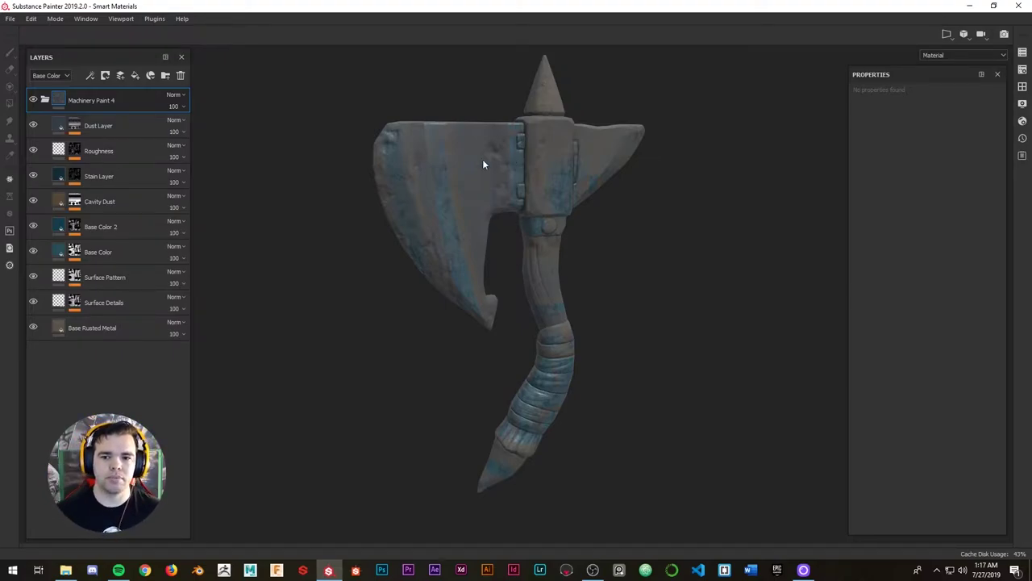
# - Open the texture set settings to examine the axe's channels and mesh maps alongside the applied material
pyautogui.moveTo(73, 127)
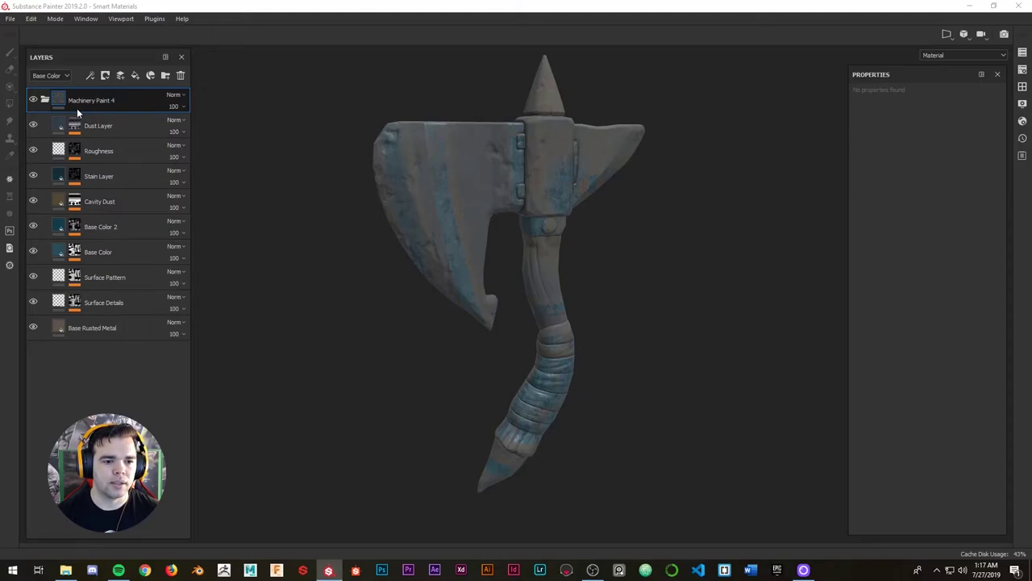
pyautogui.moveTo(272, 94)
pyautogui.keyDown('alt'); pyautogui.mouseDown()
pyautogui.moveTo(263, 84)
pyautogui.moveTo(288, 93)
pyautogui.mouseUp(); pyautogui.keyUp('alt')
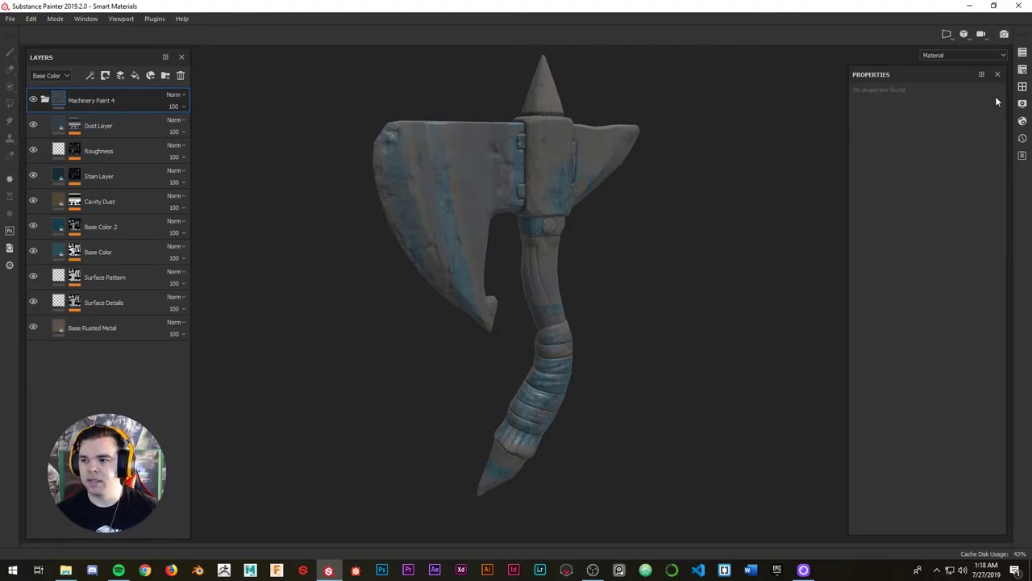
pyautogui.click(1022, 87)
pyautogui.click(1022, 91)
pyautogui.click(1022, 104)
pyautogui.click(1022, 110)
pyautogui.click(1022, 124)
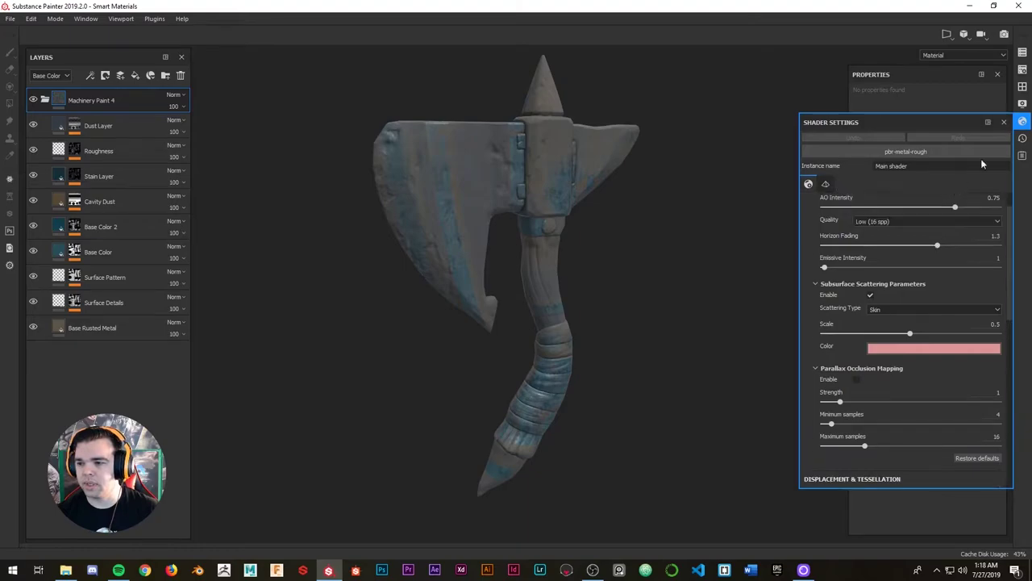
pyautogui.click(1021, 70)
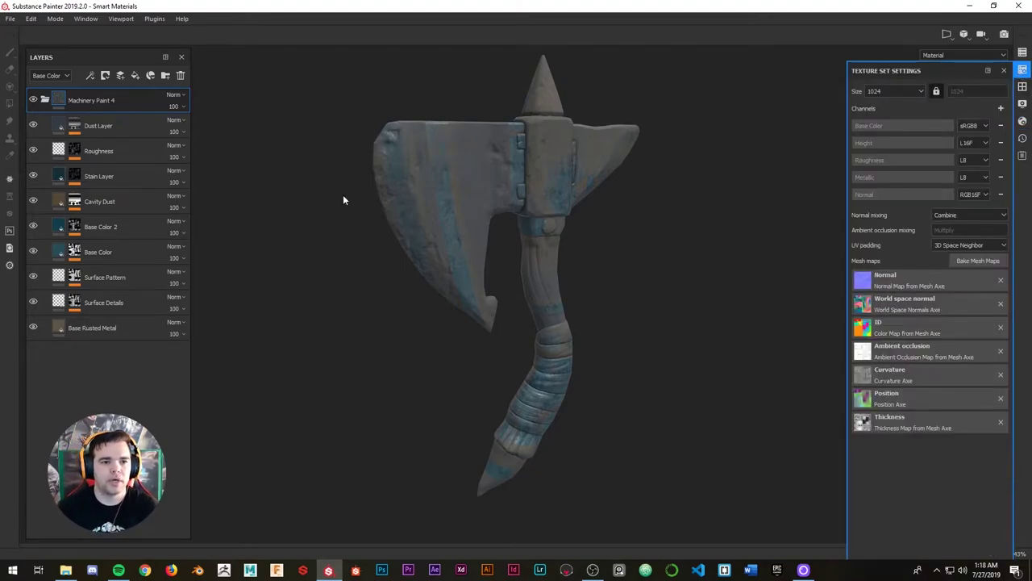
# - Switch the Dust Layer's visibility off and on to compare its effect on the axe
pyautogui.click(34, 125)
pyautogui.click(33, 126)
pyautogui.click(33, 126)
pyautogui.click(33, 126)
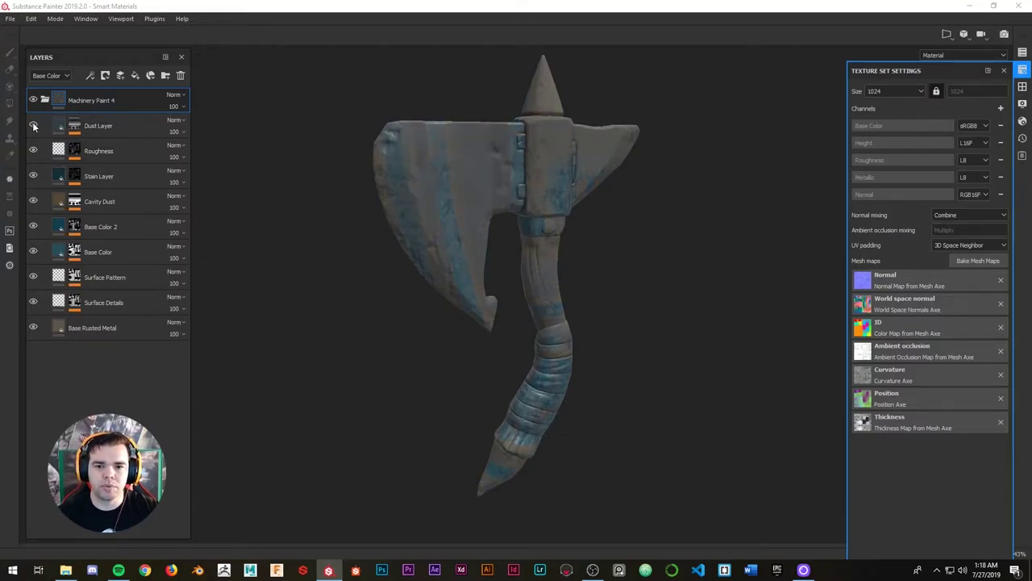
# - In the Dirt generator on the Dust Layer's mask, replace the Curvature and Ambient Occlusion inputs with the axe's baked maps
pyautogui.click(76, 125)
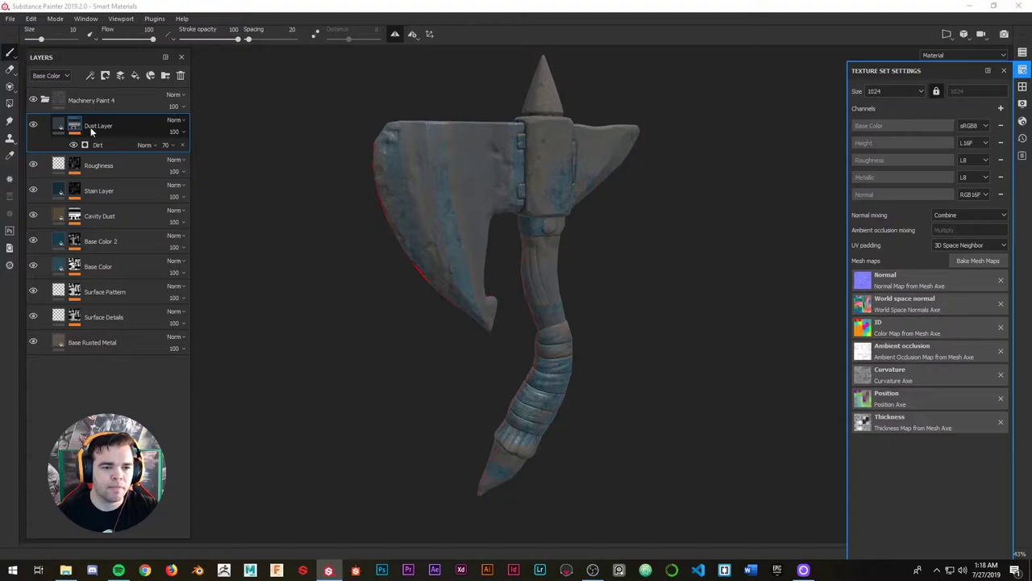
pyautogui.click(105, 145)
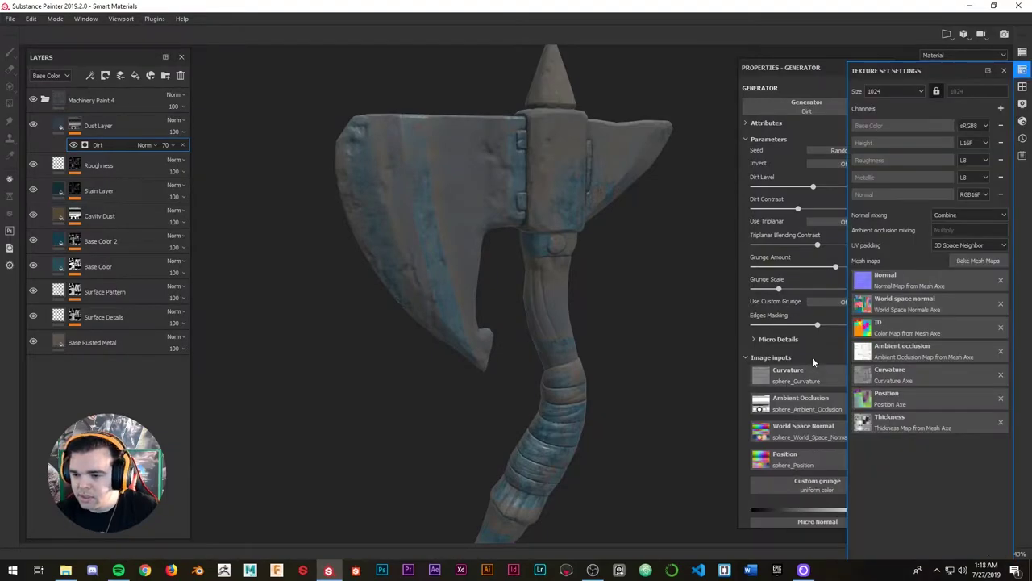
pyautogui.click(811, 385)
pyautogui.moveTo(867, 409); pyautogui.dragTo(791, 418)
pyautogui.write('axe')
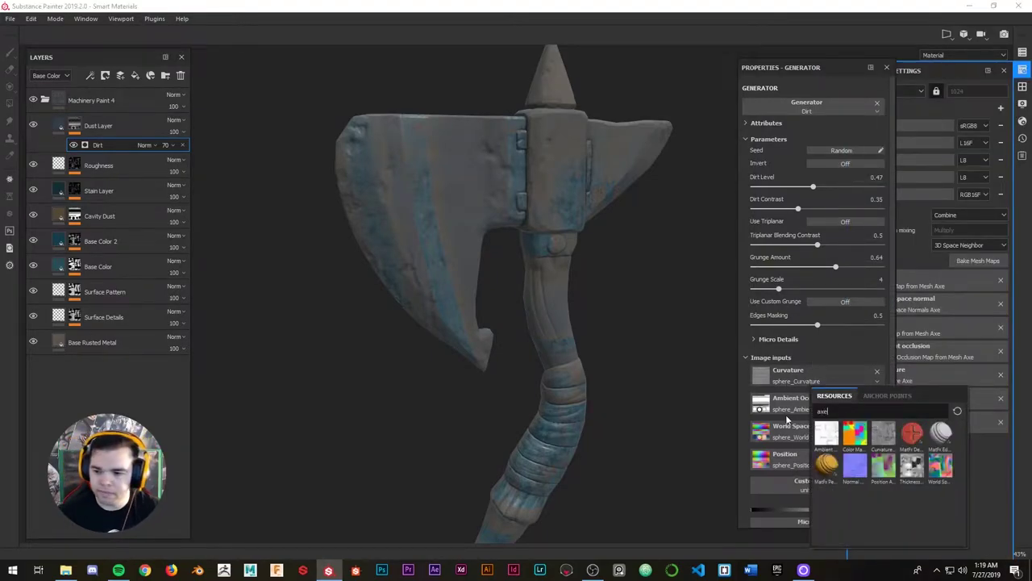
pyautogui.click(883, 435)
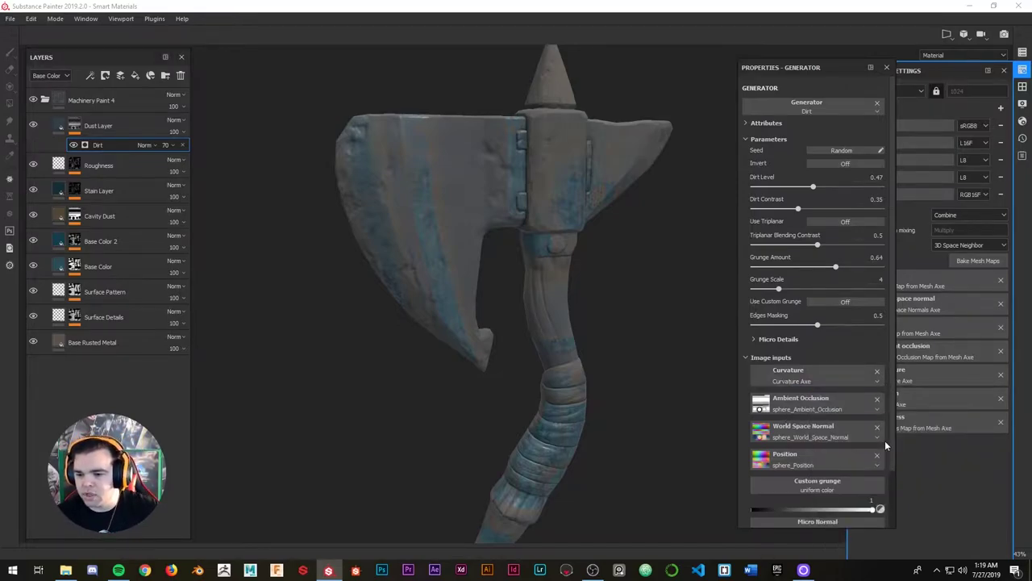
pyautogui.click(805, 401)
pyautogui.click(821, 445)
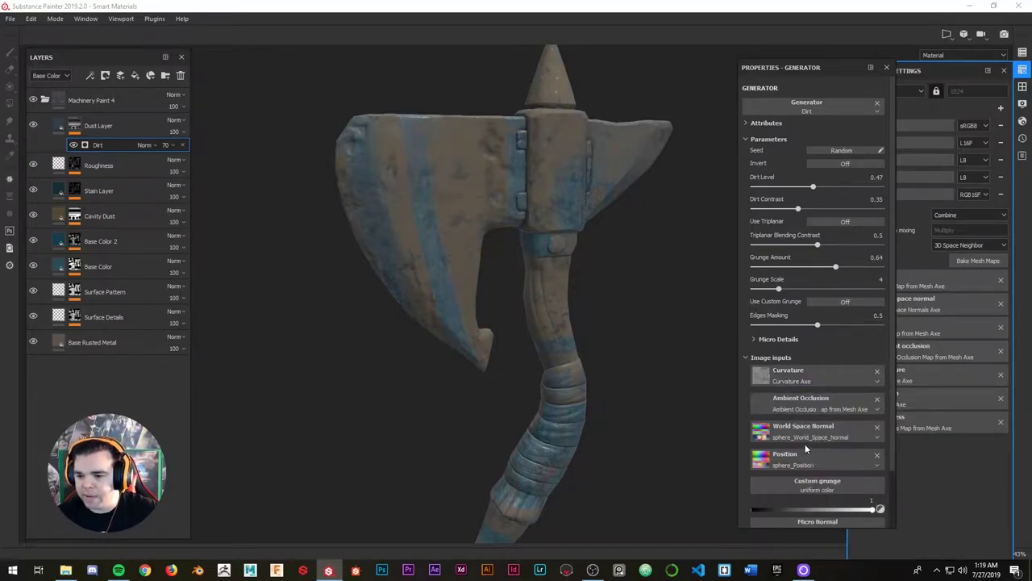
# - Replace the Dust Layer generator's World Space Normal and Position inputs with the axe's baked maps
pyautogui.click(798, 431)
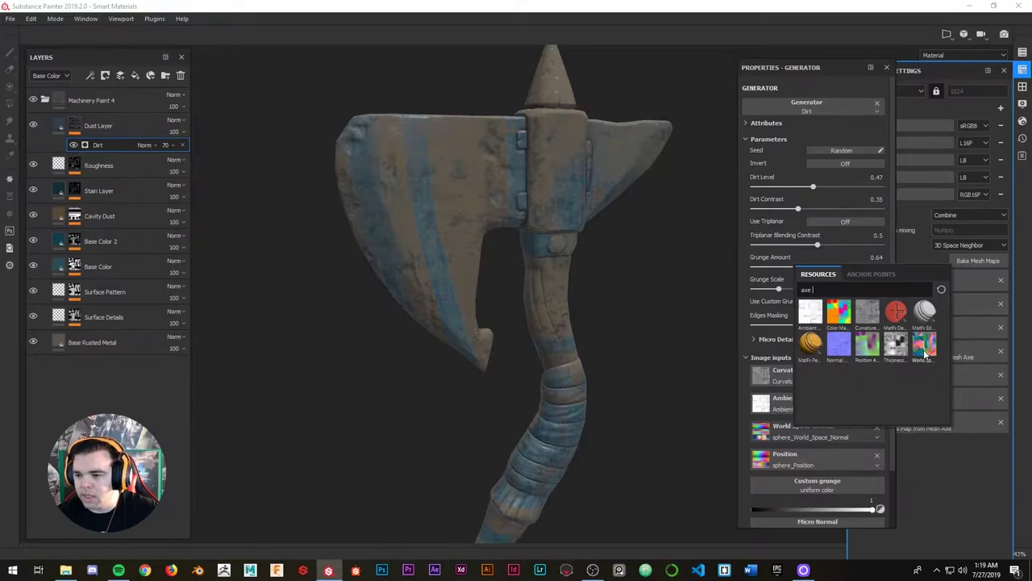
pyautogui.click(925, 346)
pyautogui.click(801, 457)
pyautogui.click(882, 387)
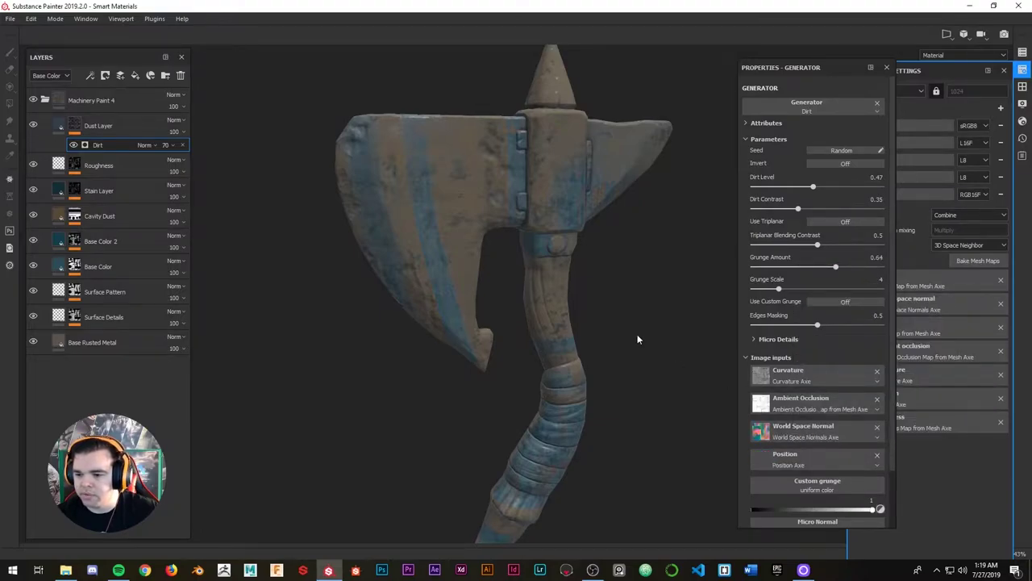
pyautogui.scroll(-2, 800, 394)
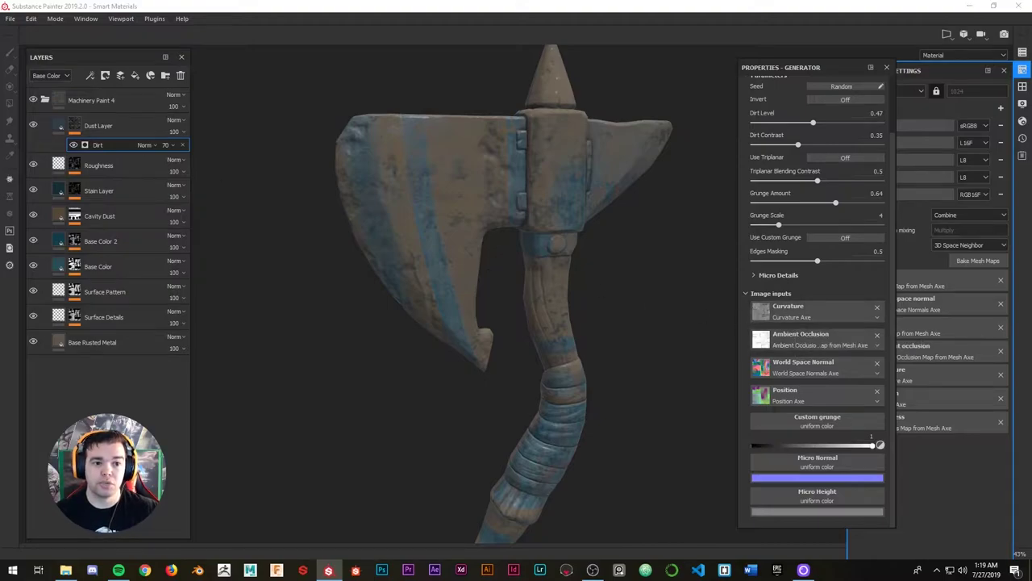
# - Examine the Grunge Dirt fills used in the masks of the Roughness and Stain Layer layers
pyautogui.click(75, 166)
pyautogui.click(110, 185)
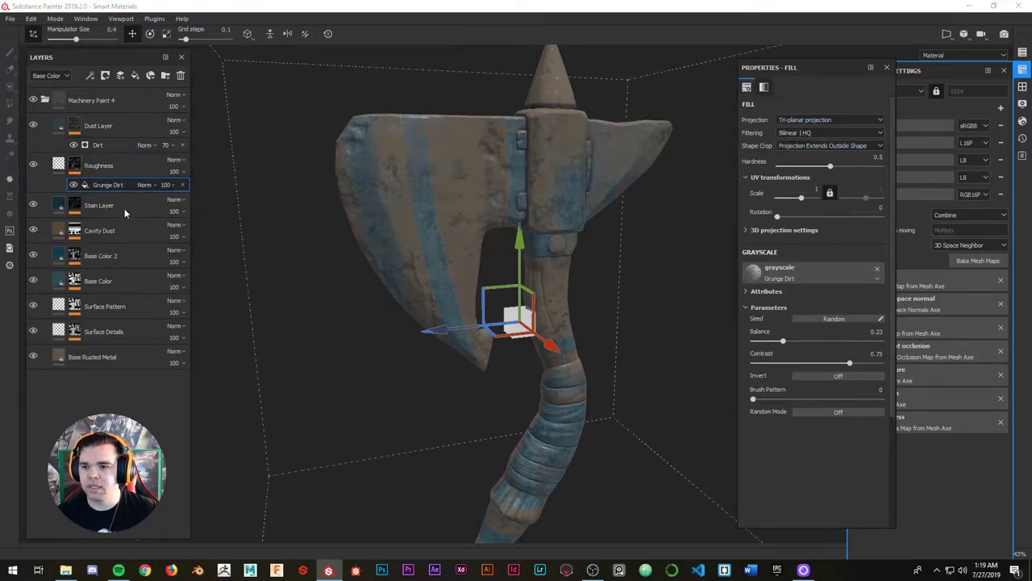
pyautogui.click(77, 207)
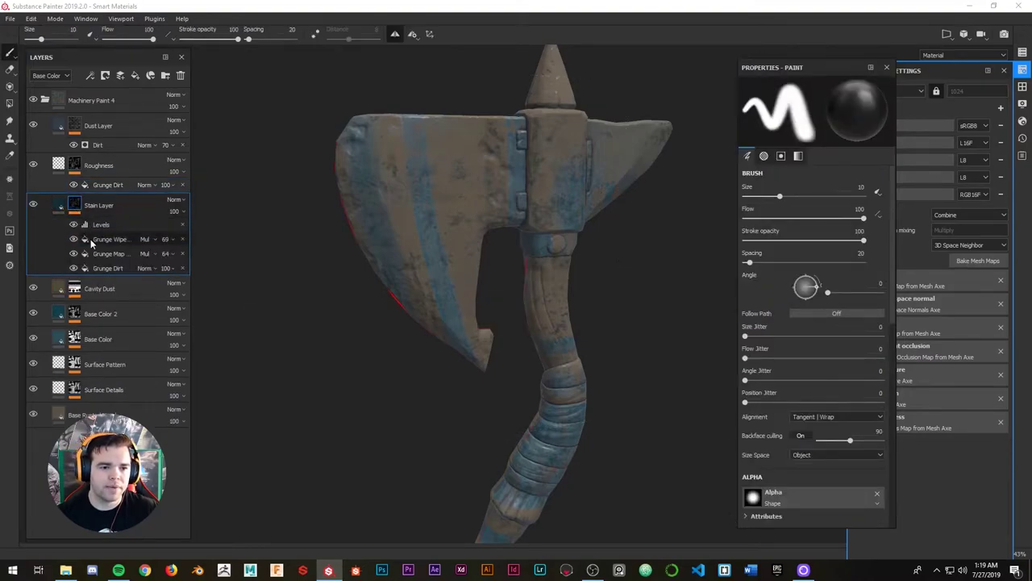
pyautogui.click(108, 268)
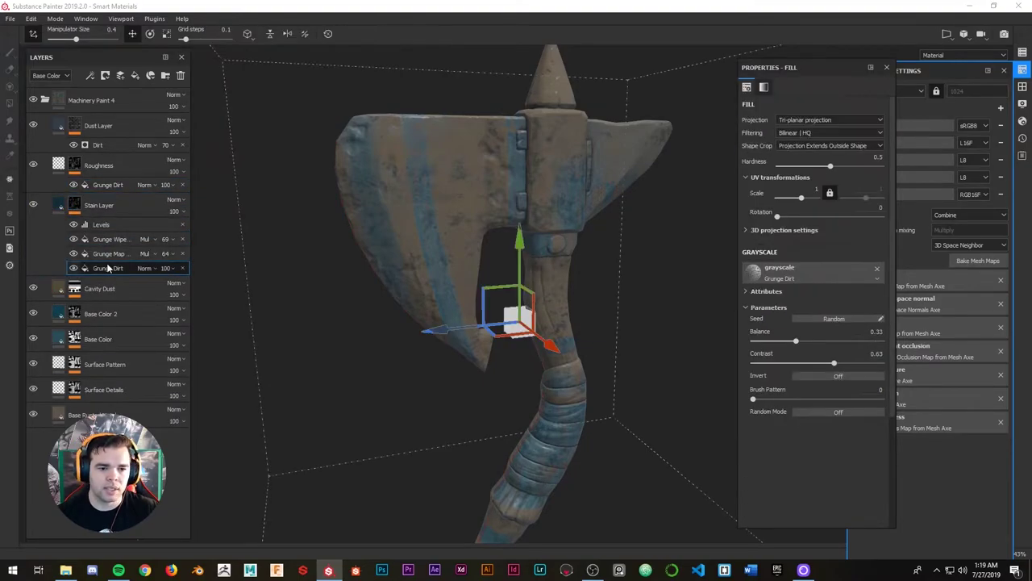
pyautogui.click(59, 206)
# - In the Cavity Dust mask's Dirt generator, set the Curvature and Ambient Occlusion inputs to the axe's baked maps
pyautogui.click(75, 232)
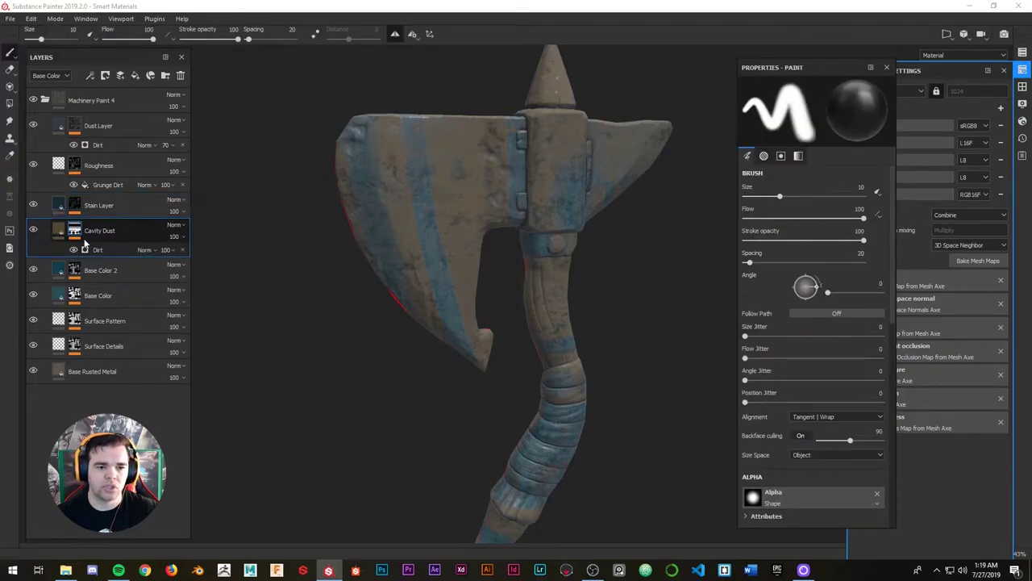
pyautogui.click(93, 250)
pyautogui.click(795, 317)
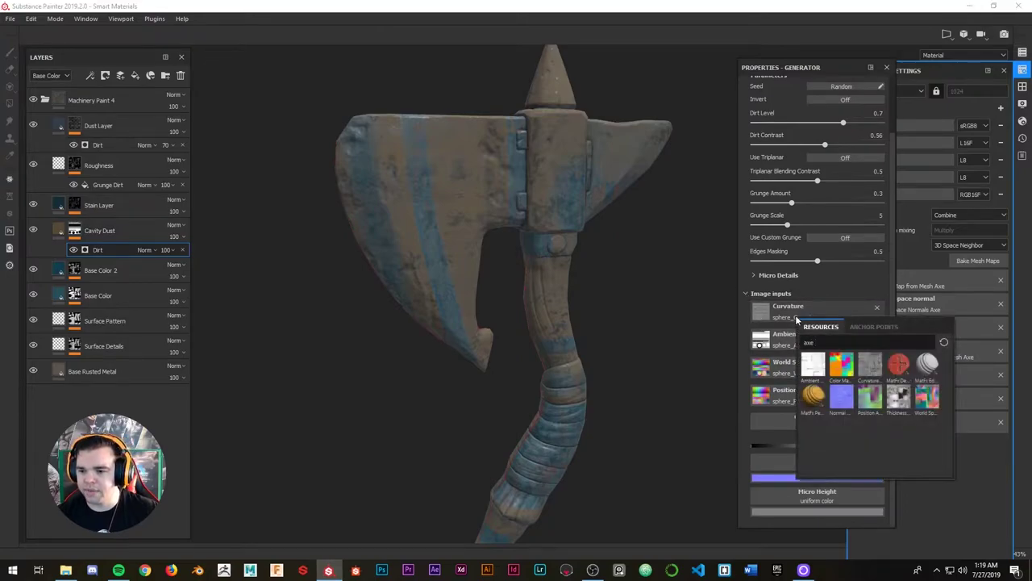
pyautogui.click(869, 365)
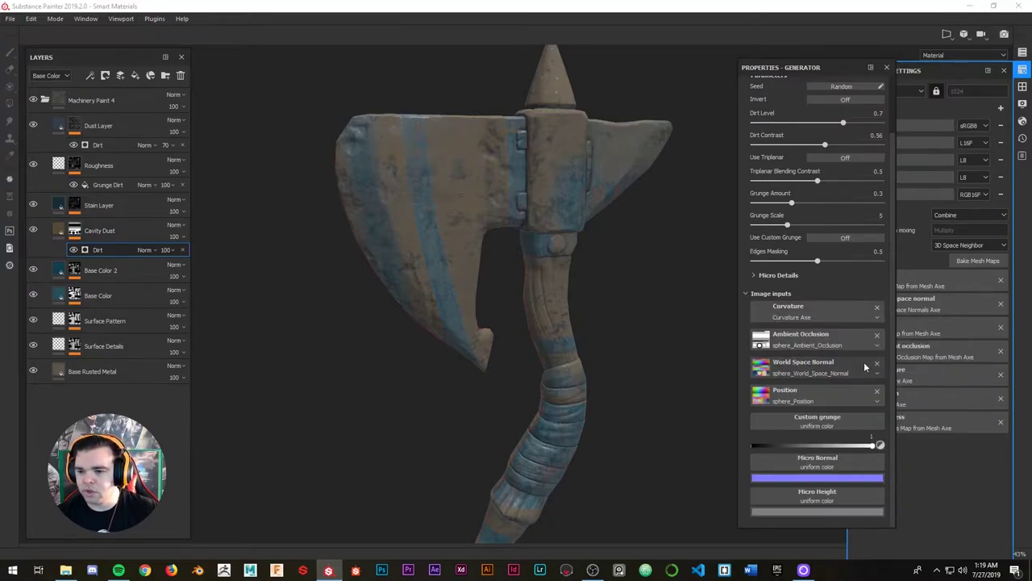
pyautogui.click(807, 344)
pyautogui.click(825, 392)
# - Set the Cavity Dust generator's World Space Normal and Position inputs to the axe's maps, and inspect the axe
pyautogui.click(796, 365)
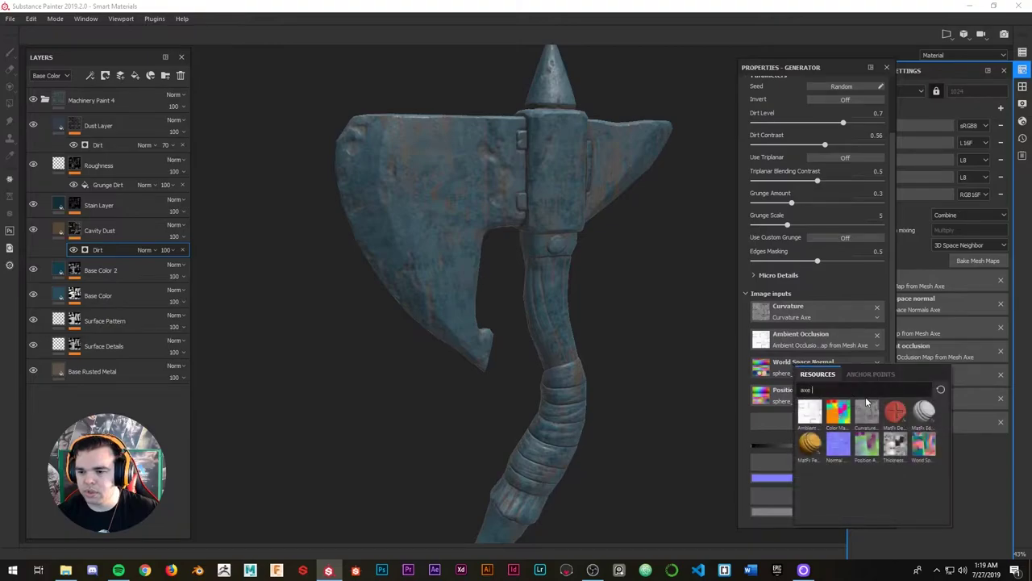
pyautogui.click(924, 446)
pyautogui.click(777, 393)
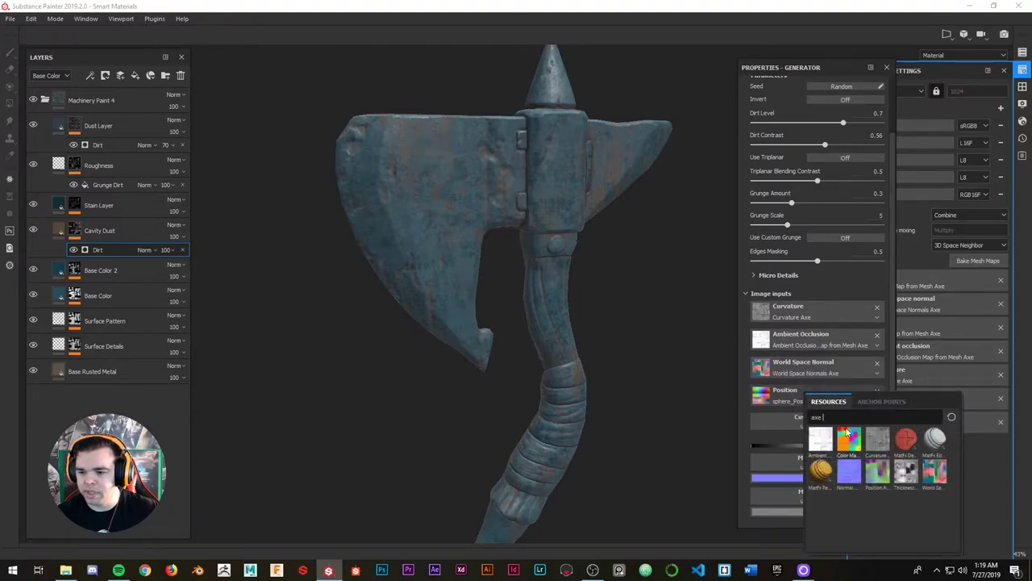
pyautogui.click(877, 474)
pyautogui.keyDown('alt'); pyautogui.moveTo(664, 323); pyautogui.dragTo(495, 202); pyautogui.keyUp('alt')
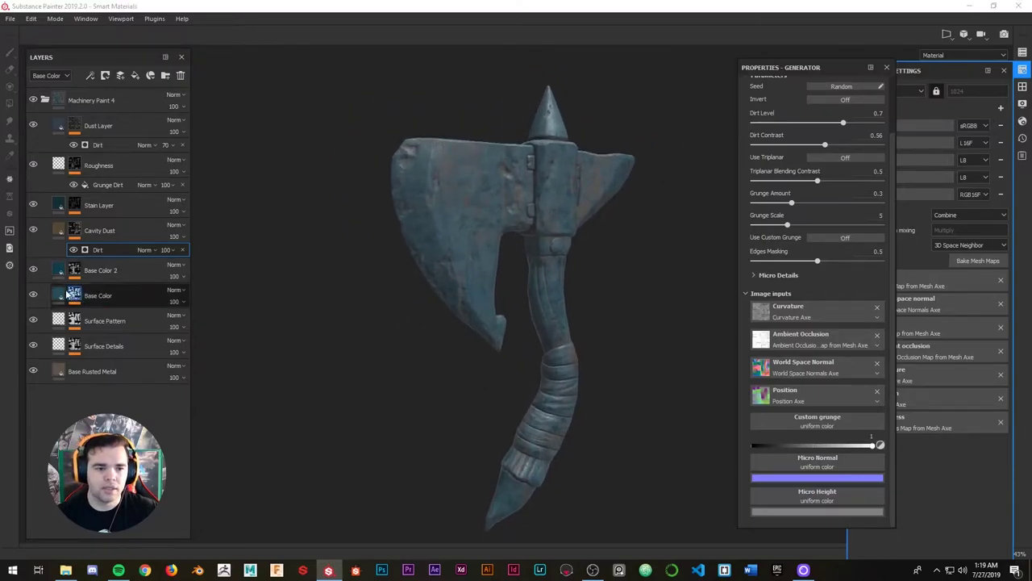
# - Select the Cavity Dust fill and inspect the mask previews of Surface Details, Cavity Dust and Base Color
pyautogui.click(57, 233)
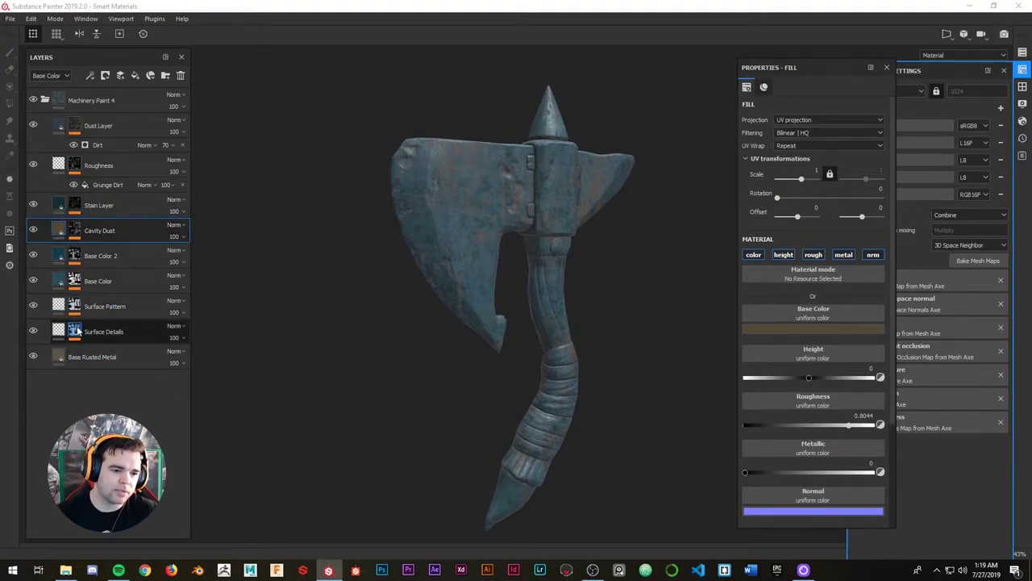
pyautogui.moveTo(78, 331)
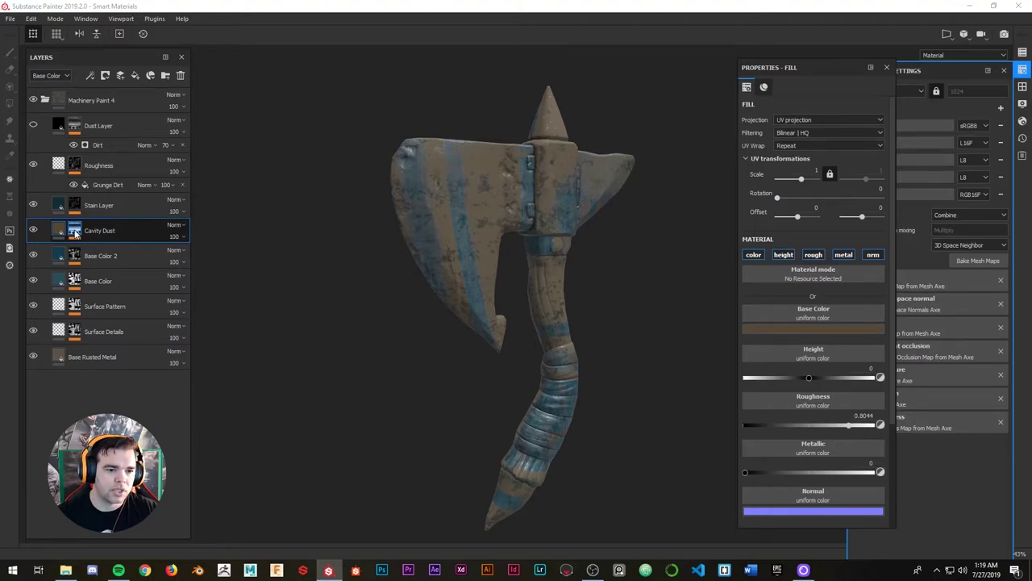
pyautogui.moveTo(76, 232)
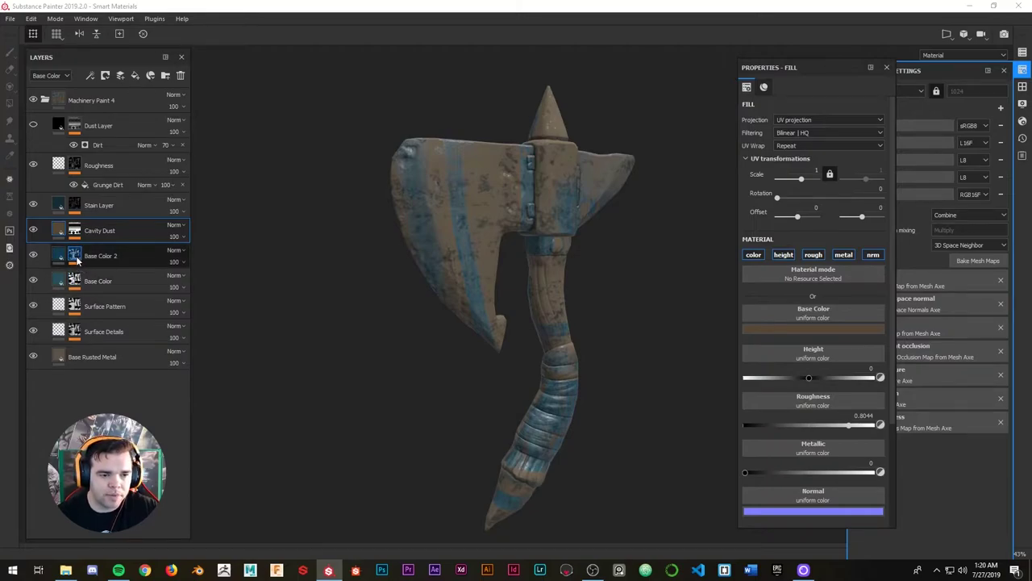
pyautogui.moveTo(76, 283)
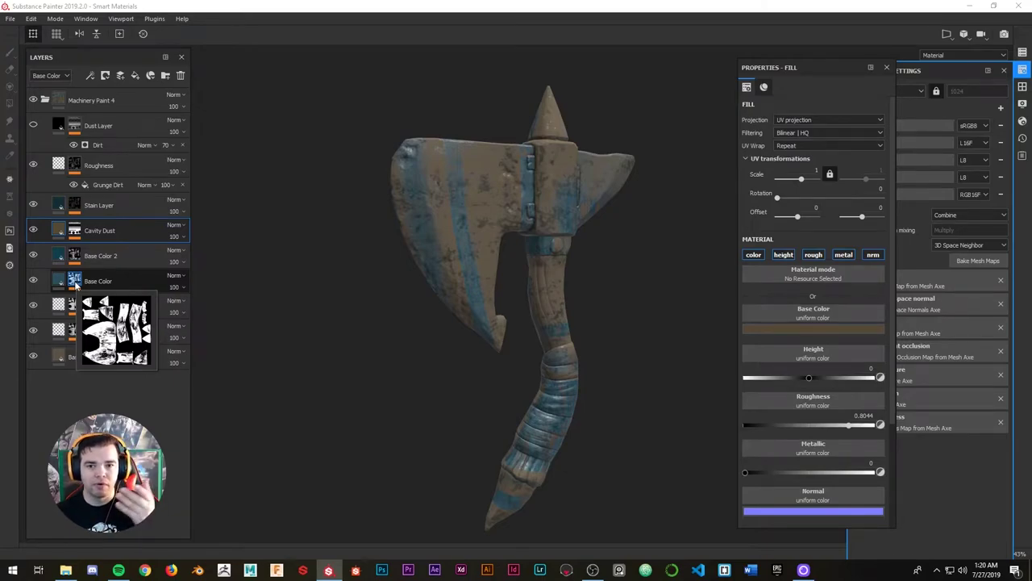
# - Reopen the Dirt generator on the Cavity Dust mask and assign the axe's Curvature and Ambient Occlusion maps to its matching inputs
pyautogui.click(77, 233)
pyautogui.press('1')
pyautogui.click(85, 249)
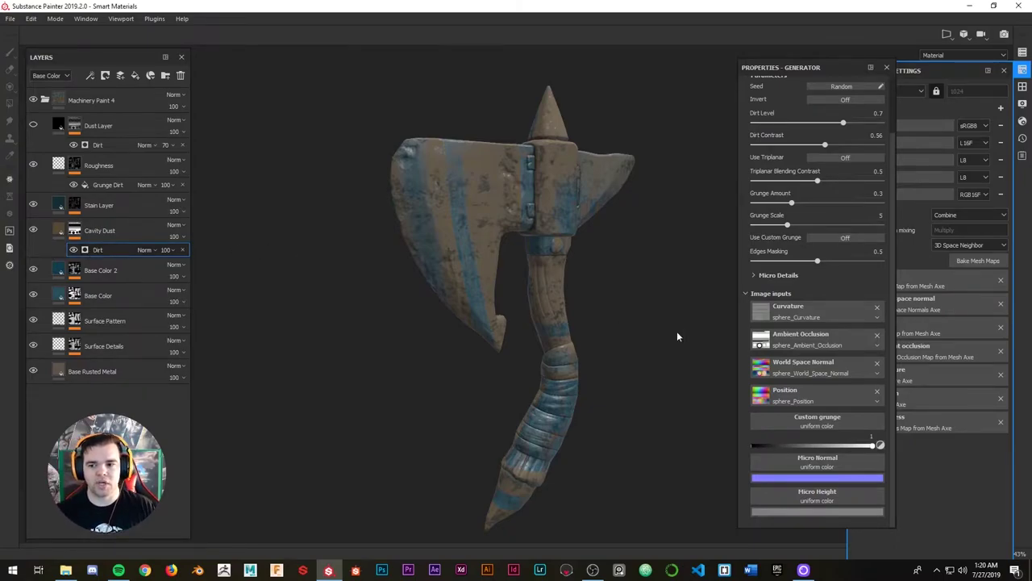
pyautogui.click(794, 317)
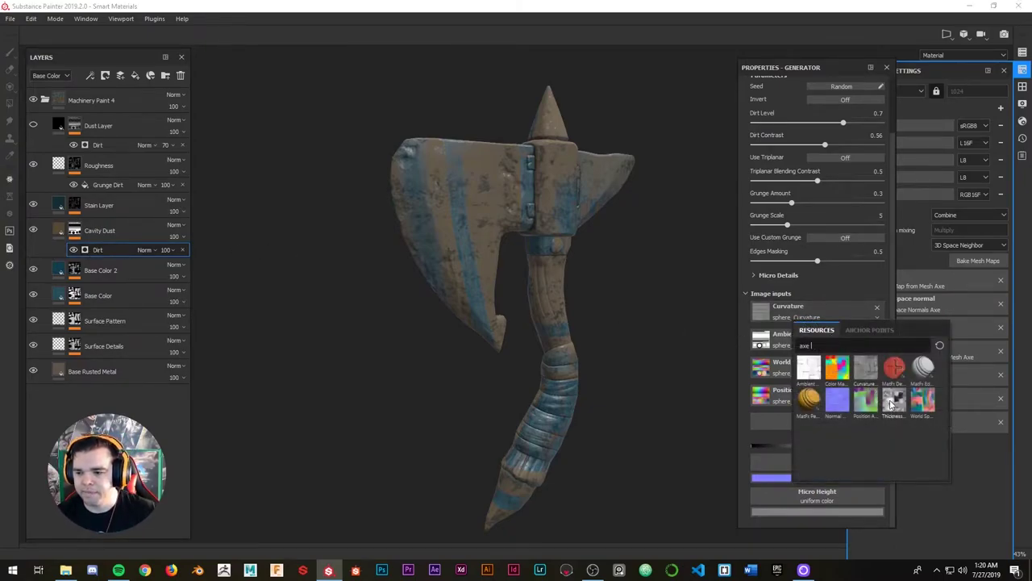
pyautogui.click(867, 369)
pyautogui.click(813, 346)
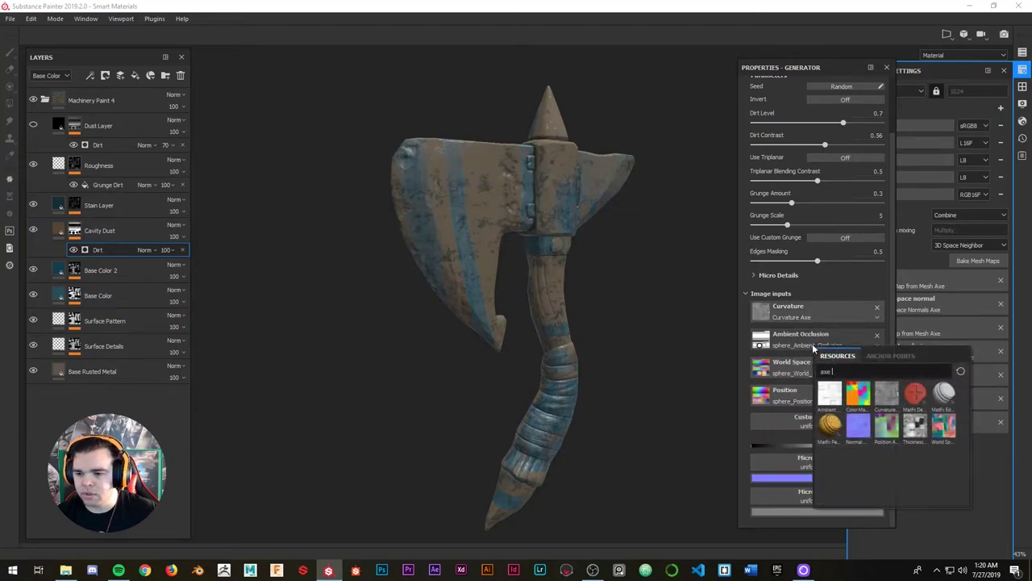
pyautogui.click(832, 394)
# - Assign the axe's World Space Normals and Position maps to the remaining sphere map inputs of the Cavity Dust generator
pyautogui.click(817, 367)
pyautogui.click(945, 449)
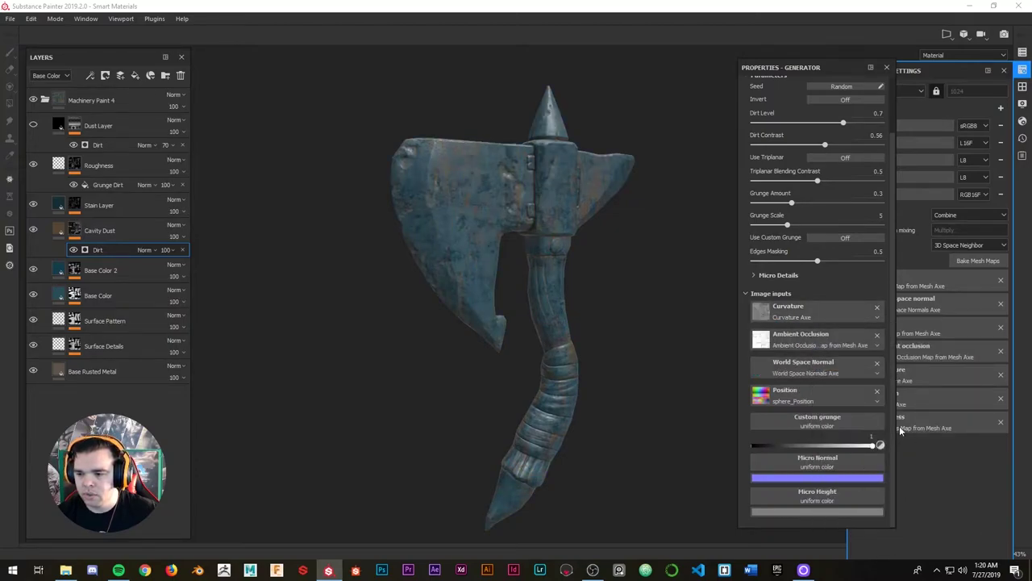
pyautogui.click(827, 396)
pyautogui.click(903, 469)
pyautogui.keyDown('alt'); pyautogui.moveTo(613, 212); pyautogui.dragTo(543, 178); pyautogui.keyUp('alt')
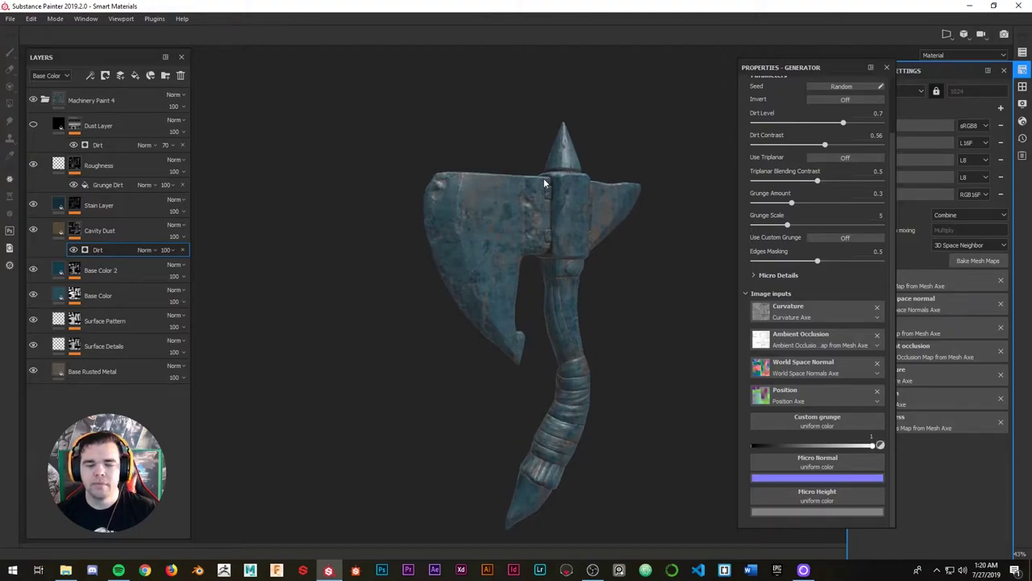
# - Close the generator properties and the texture set settings, and show the texture set list
pyautogui.click(887, 67)
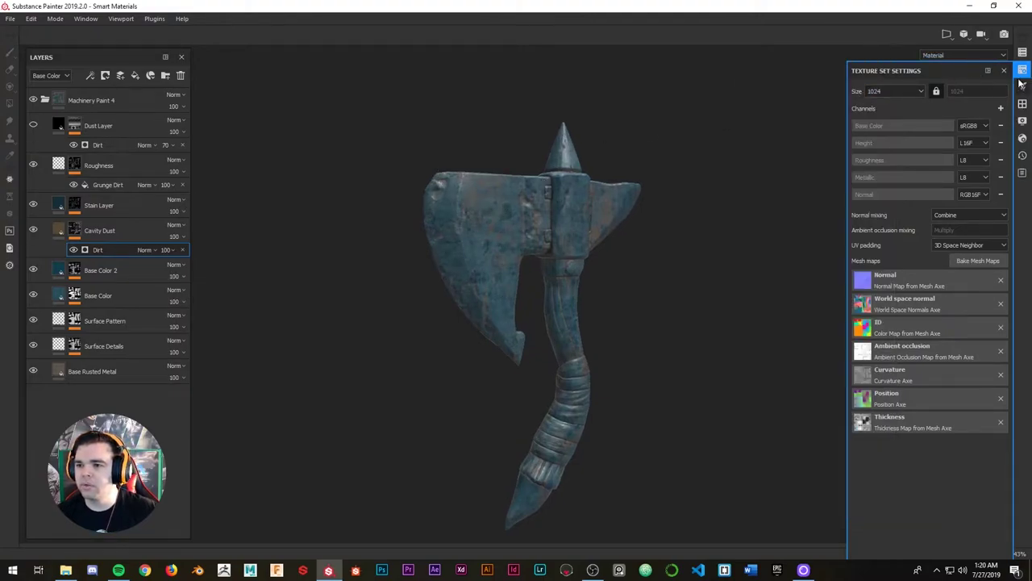
pyautogui.click(1023, 70)
pyautogui.click(1022, 53)
pyautogui.click(1023, 53)
pyautogui.click(1022, 54)
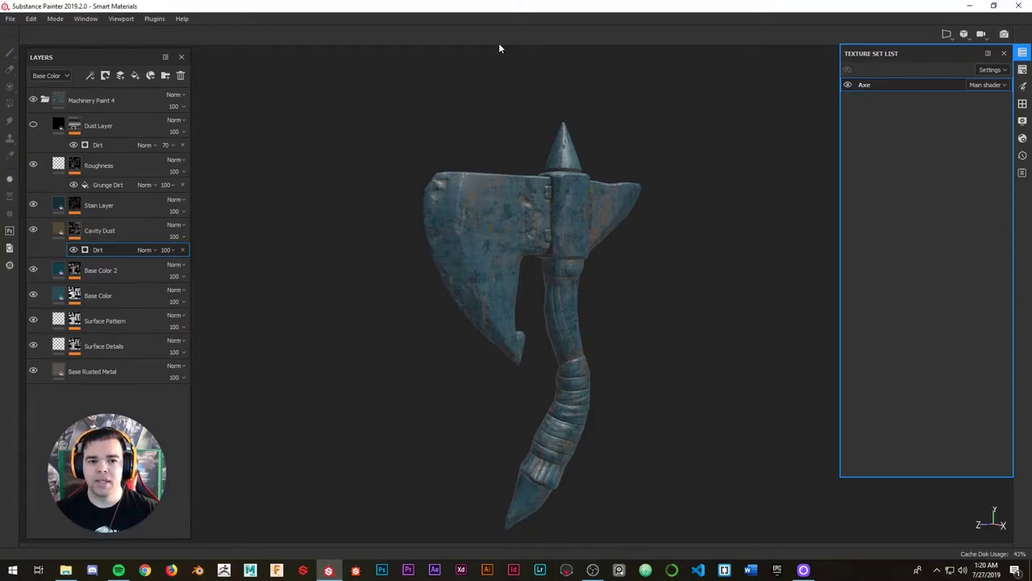
# - Switch to Blender, view the high-poly axe, and exclude the Axe_High collection while enabling Axe_Low
pyautogui.click(65, 570)
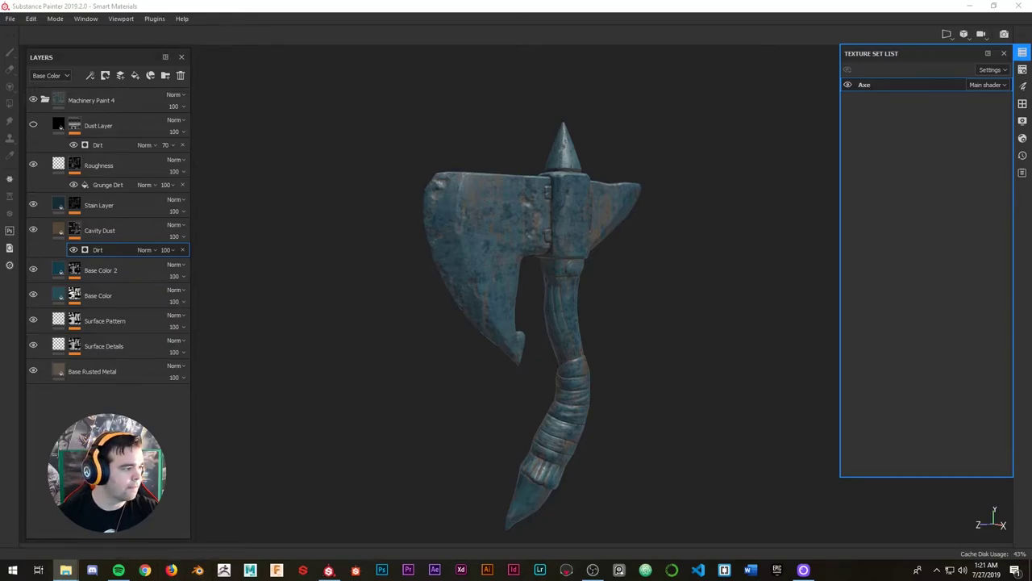
pyautogui.click(197, 570)
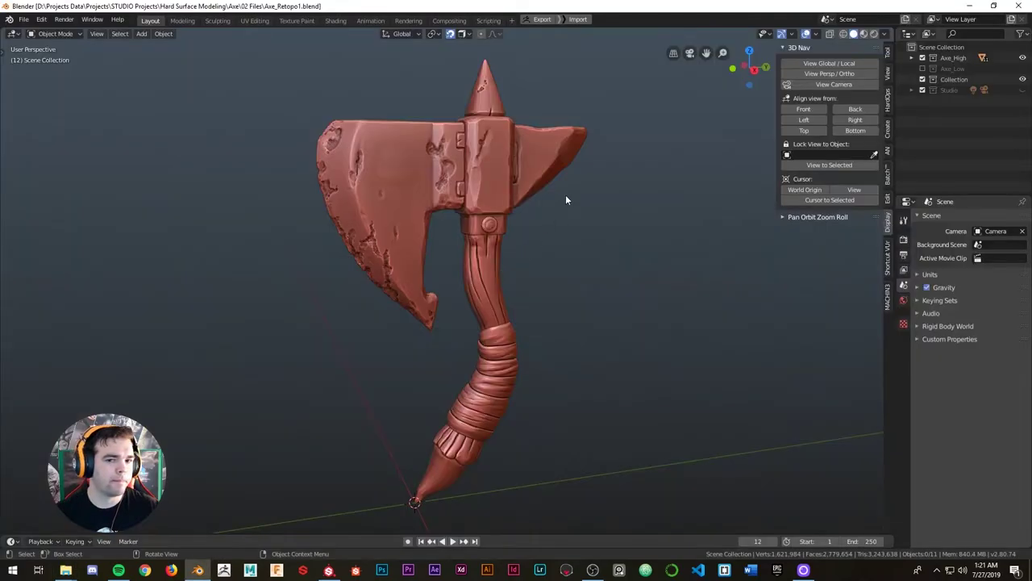
pyautogui.moveTo(566, 195); pyautogui.dragTo(492, 206, button='middle')
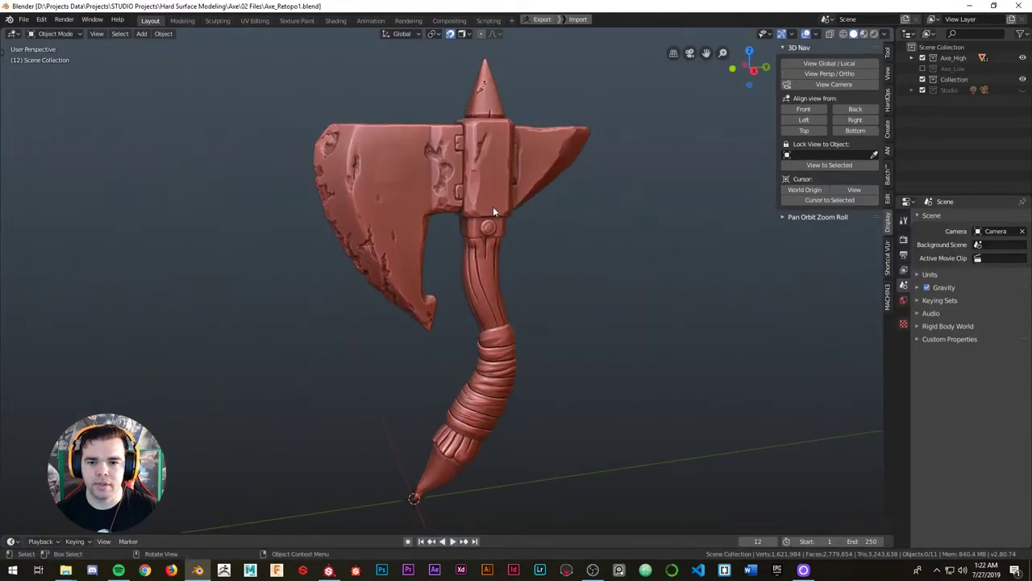
pyautogui.click(923, 59)
pyautogui.click(922, 69)
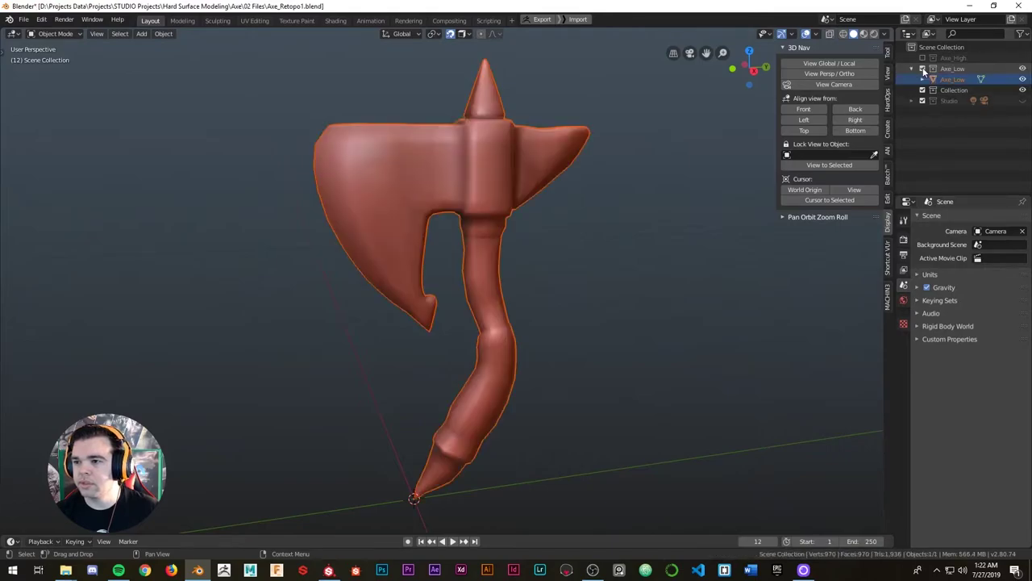
# - Select the low-poly axe, examine its topology in Edit Mode, and show its material settings back in Object Mode
pyautogui.click(583, 200)
pyautogui.click(462, 166)
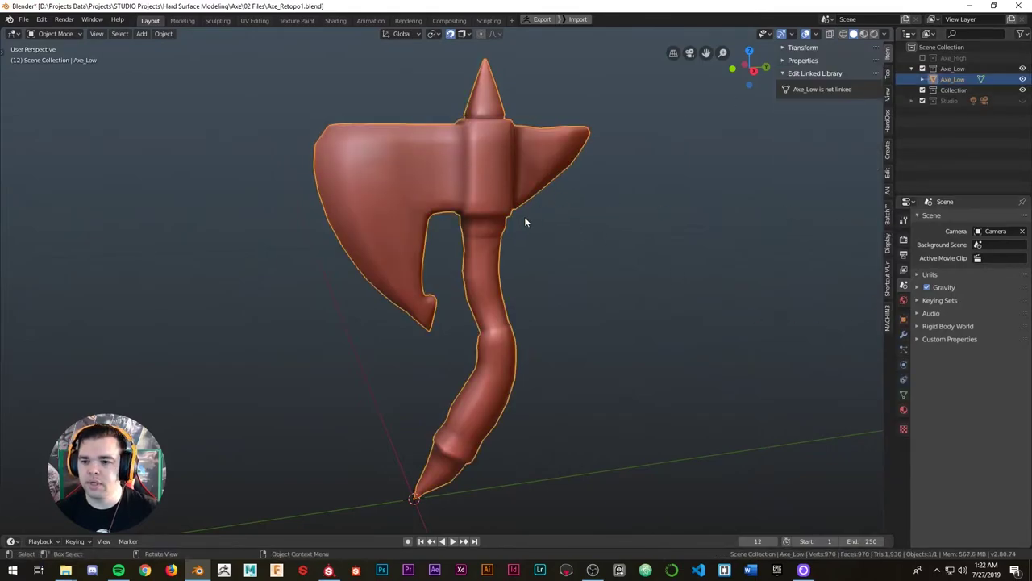
pyautogui.moveTo(525, 221); pyautogui.dragTo(539, 229, button='middle')
pyautogui.press('Tab')
pyautogui.moveTo(593, 170); pyautogui.dragTo(615, 187, button='middle')
pyautogui.press('Tab')
pyautogui.moveTo(563, 256); pyautogui.dragTo(558, 226, button='middle')
pyautogui.click(903, 409)
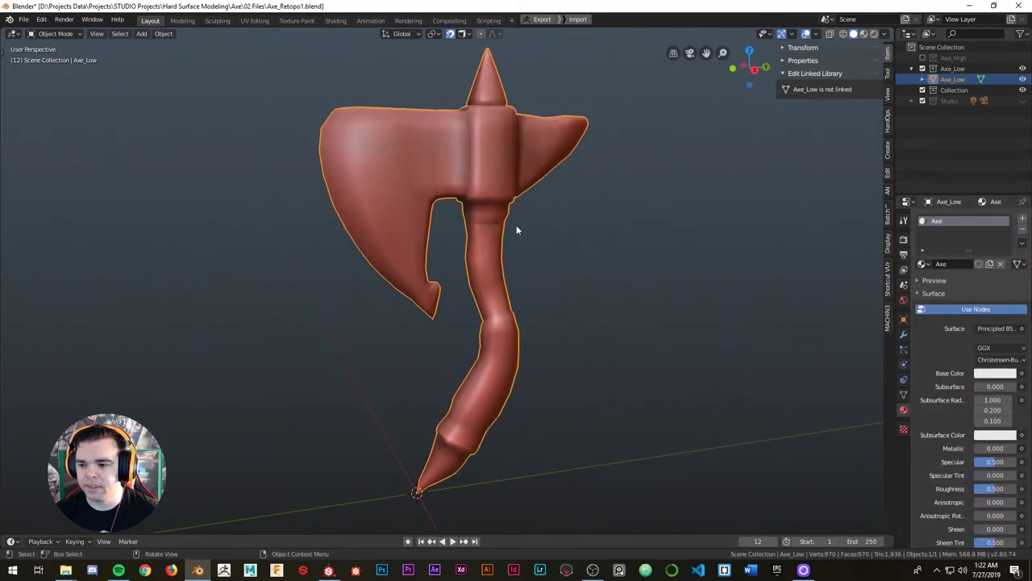
# - Examine the low-poly axe's mesh in Edit Mode and compare it with the texture set list in Substance Painter
pyautogui.press('Tab')
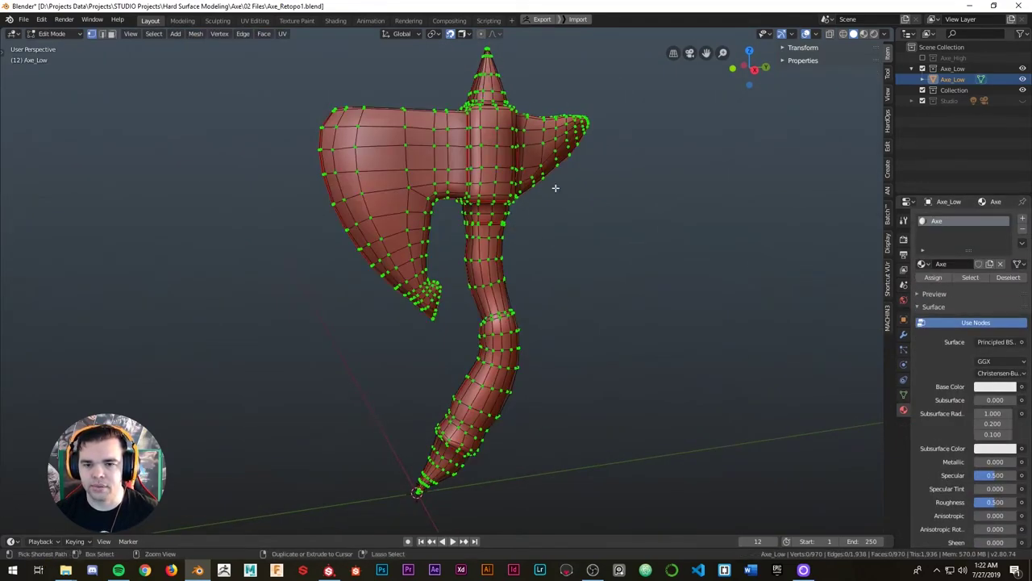
pyautogui.press('Tab')
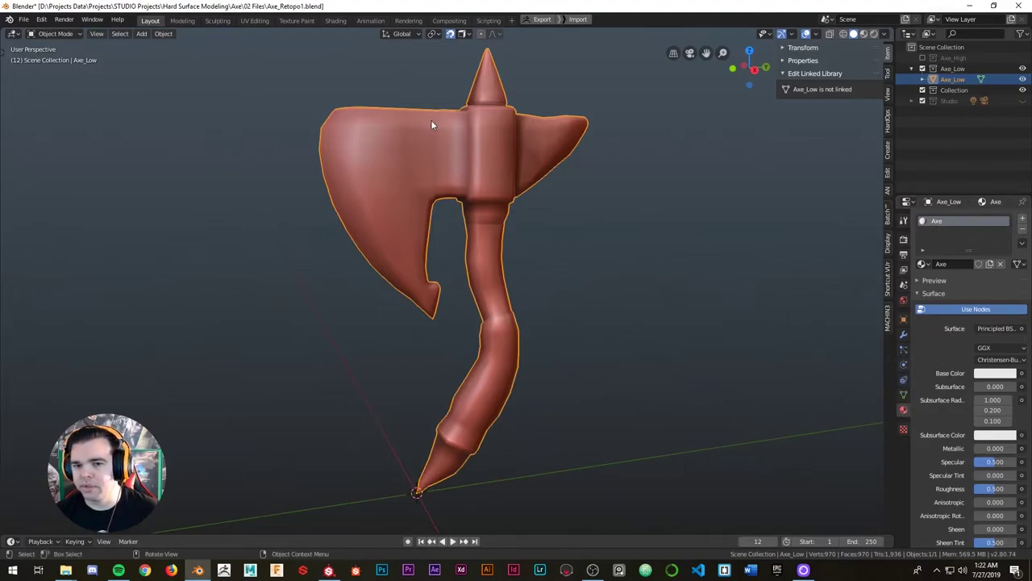
pyautogui.click(329, 569)
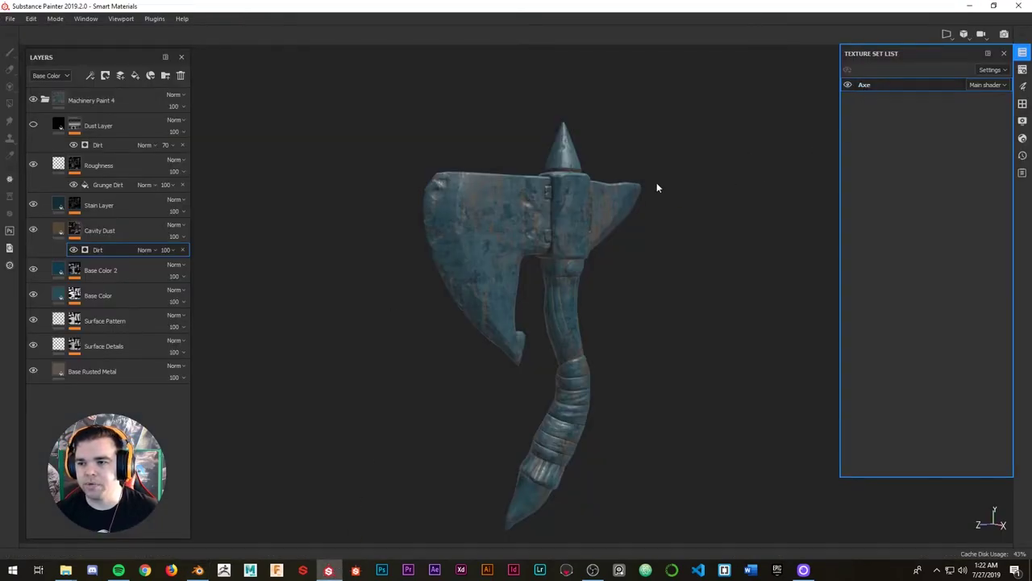
pyautogui.hotkey('alt', 'Tab')
pyautogui.moveTo(542, 170)
pyautogui.mouseDown(button='middle')
pyautogui.moveTo(485, 121)
pyautogui.moveTo(508, 137)
pyautogui.mouseUp(button='middle')
pyautogui.press('Tab')
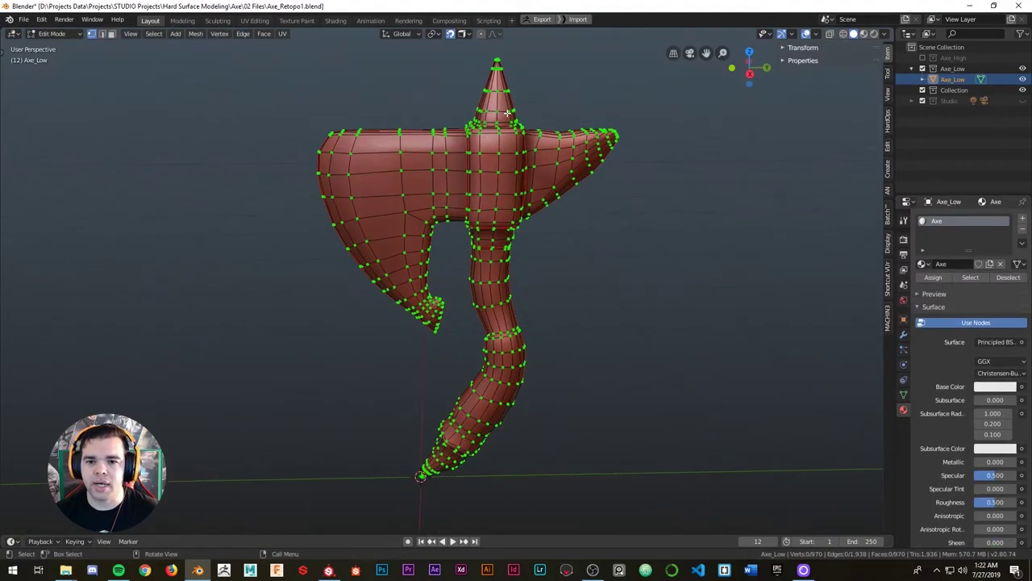
# - Box-select the low-poly axe's top spike, blade, rear point and handle areas in turn to examine its distinct parts
pyautogui.moveTo(450, 49); pyautogui.dragTo(557, 115)
pyautogui.moveTo(282, 108); pyautogui.dragTo(460, 328)
pyautogui.moveTo(649, 100); pyautogui.dragTo(581, 182)
pyautogui.moveTo(482, 417); pyautogui.dragTo(479, 406, button='middle')
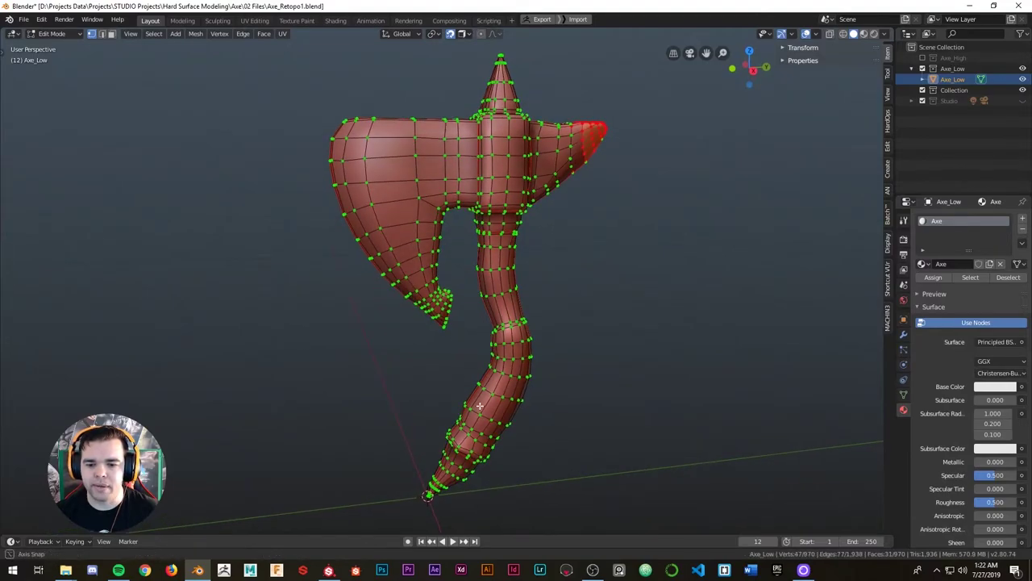
pyautogui.moveTo(392, 460); pyautogui.dragTo(447, 521)
pyautogui.moveTo(542, 305)
pyautogui.mouseDown(button='middle')
pyautogui.moveTo(546, 293)
pyautogui.moveTo(551, 305)
pyautogui.mouseUp(button='middle')
pyautogui.moveTo(571, 365); pyautogui.dragTo(480, 421)
pyautogui.moveTo(581, 327); pyautogui.dragTo(574, 334)
pyautogui.moveTo(582, 326); pyautogui.dragTo(473, 421, button='middle')
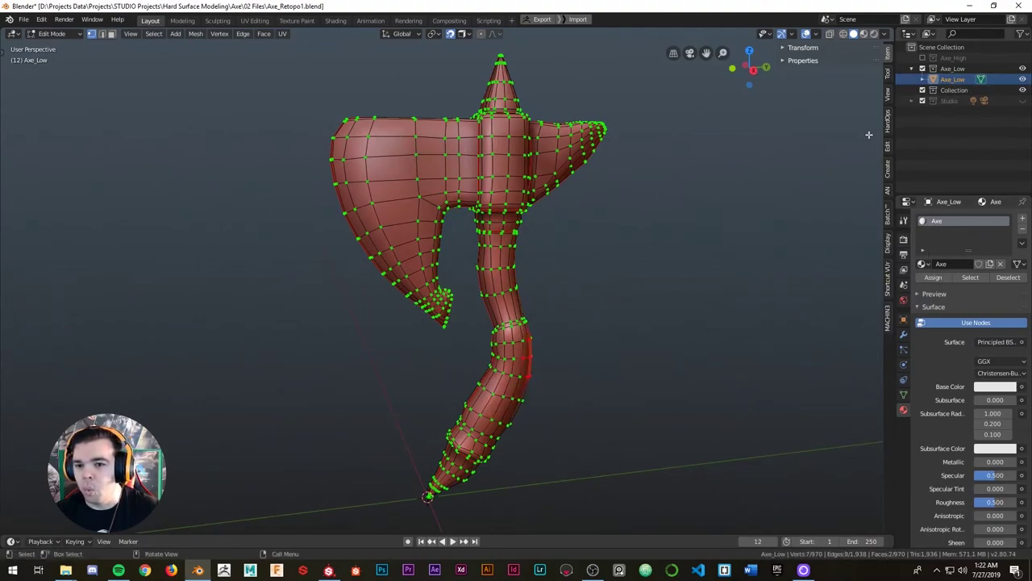
# - Switch to Substance Painter and examine the textured axe alongside its single Axe texture set
pyautogui.click(971, 6)
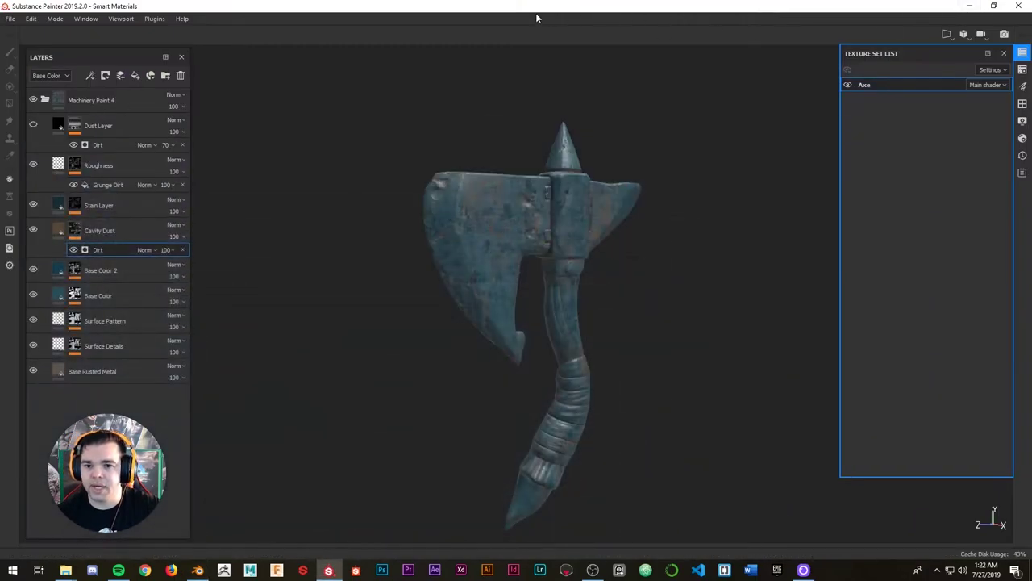
pyautogui.keyDown('alt'); pyautogui.moveTo(578, 229); pyautogui.dragTo(574, 206, button='middle'); pyautogui.keyUp('alt')
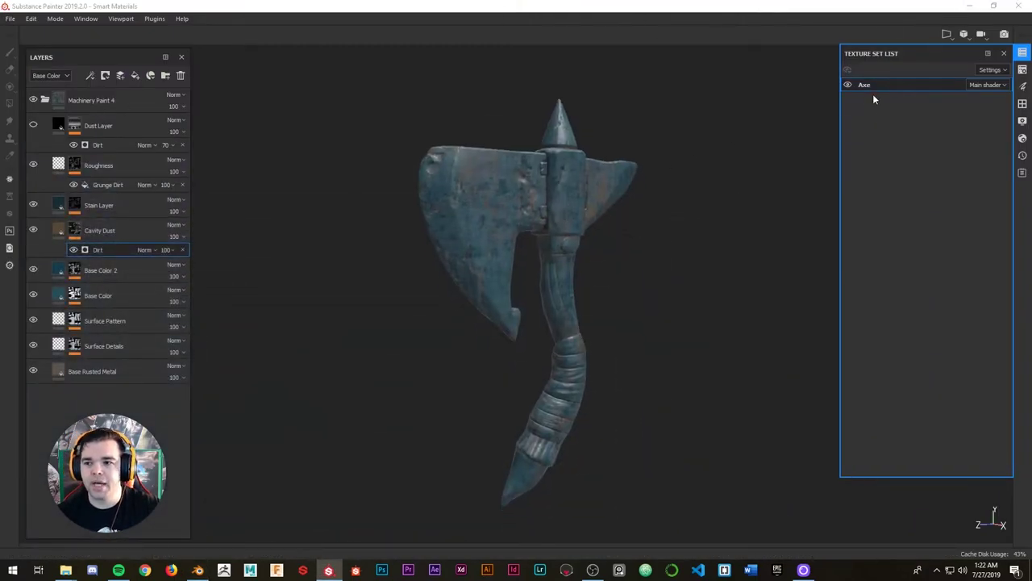
pyautogui.keyDown('alt'); pyautogui.moveTo(594, 180); pyautogui.dragTo(563, 209); pyautogui.keyUp('alt')
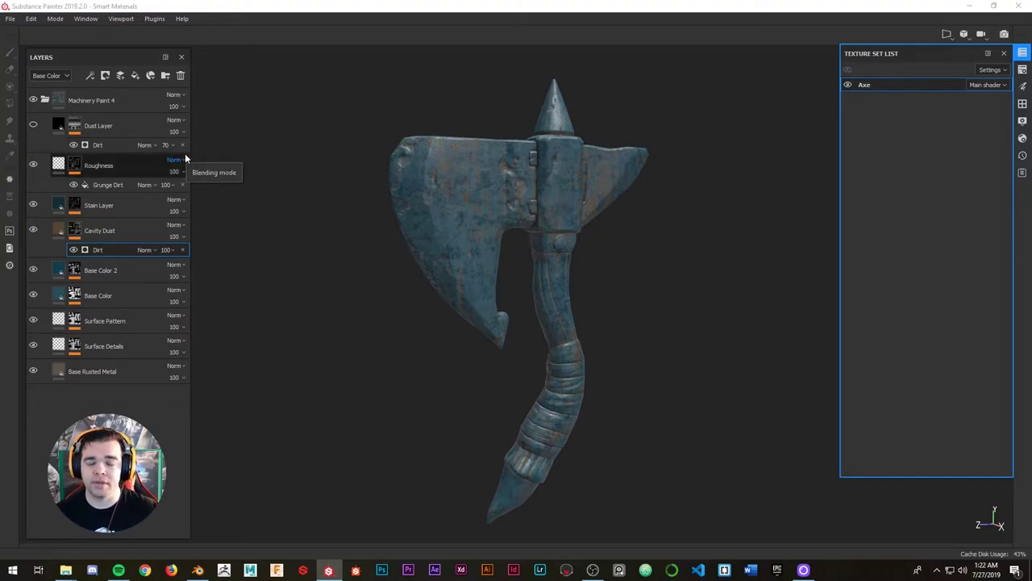
pyautogui.keyDown('alt'); pyautogui.moveTo(542, 143); pyautogui.dragTo(529, 158); pyautogui.keyUp('alt')
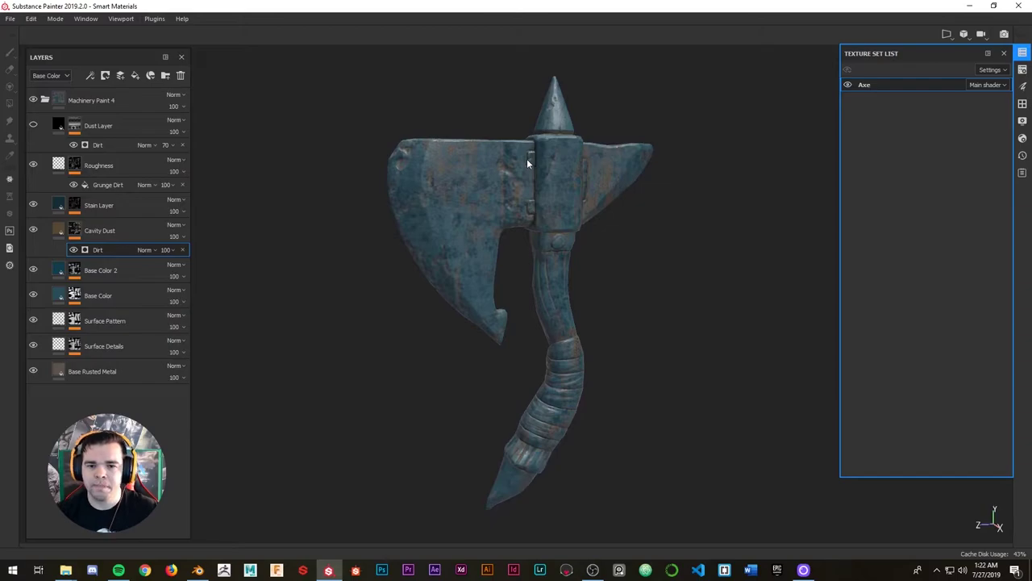
# - Make the Dust Layer in Machinery Paint 4 visible and select its mask's Dirt generator
pyautogui.click(45, 100)
pyautogui.click(46, 100)
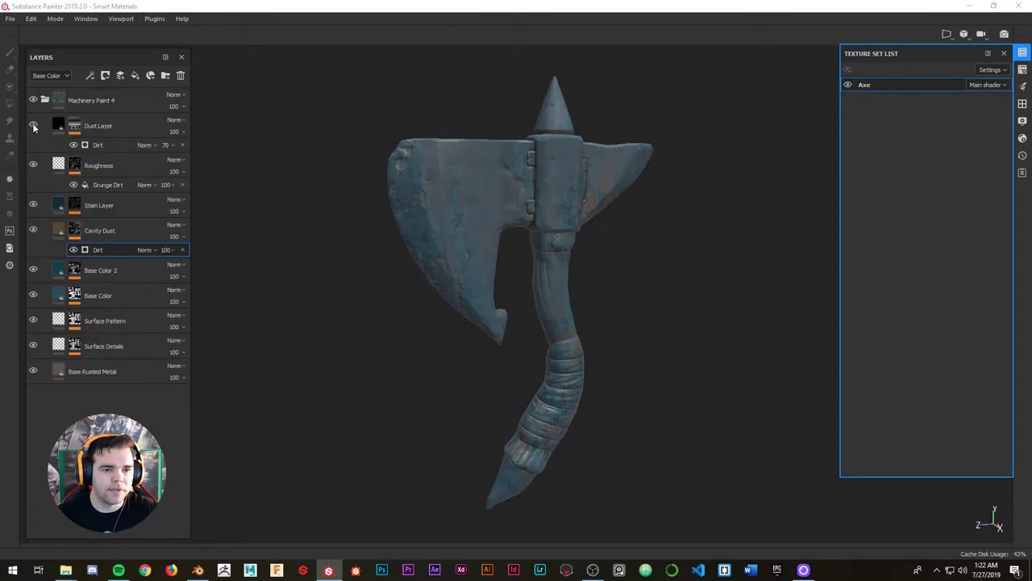
pyautogui.click(74, 126)
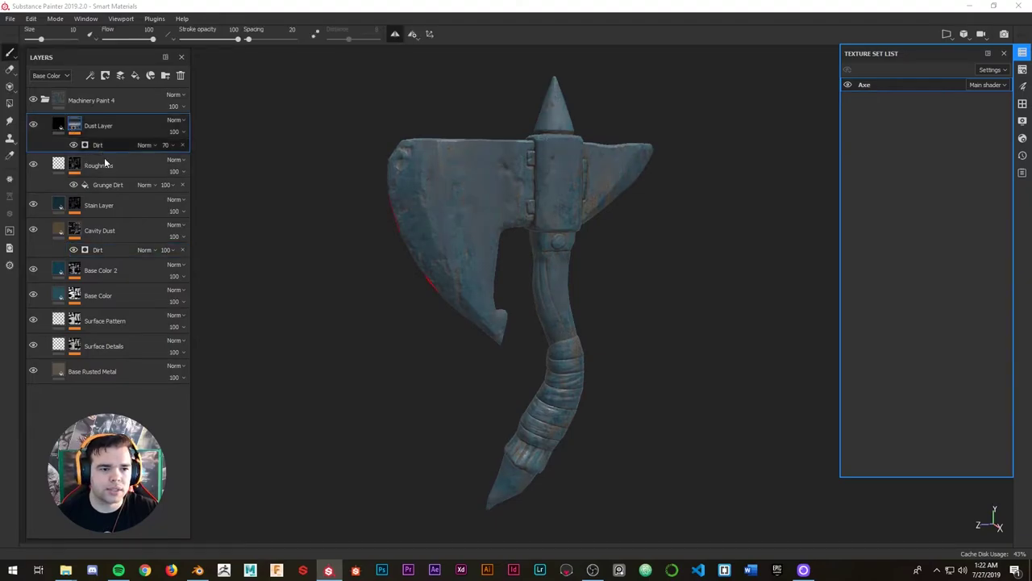
pyautogui.click(95, 146)
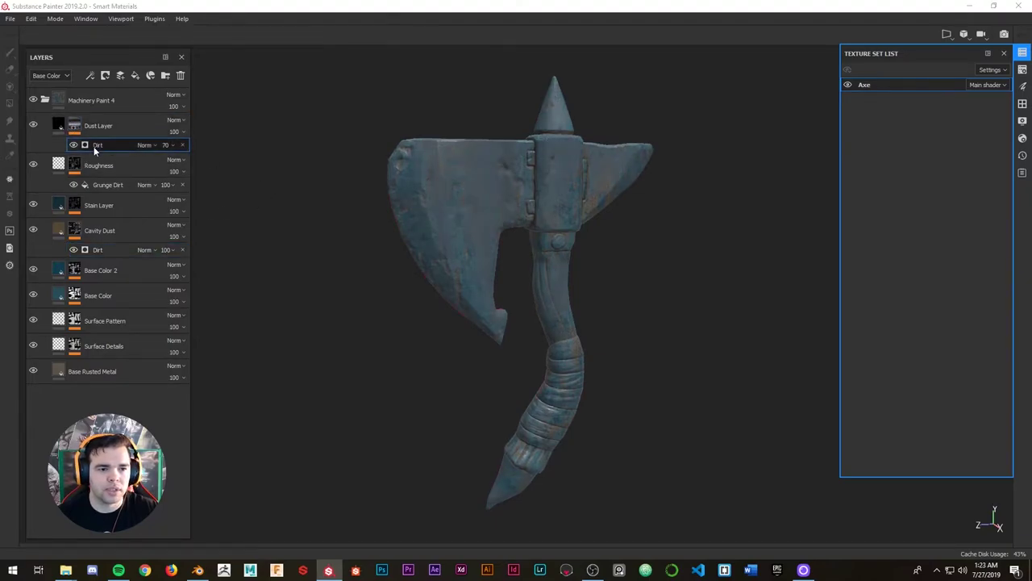
# - Review the axe's baked mesh maps in the texture set settings and compare the axe with the Dust Layer off and on
pyautogui.click(1022, 70)
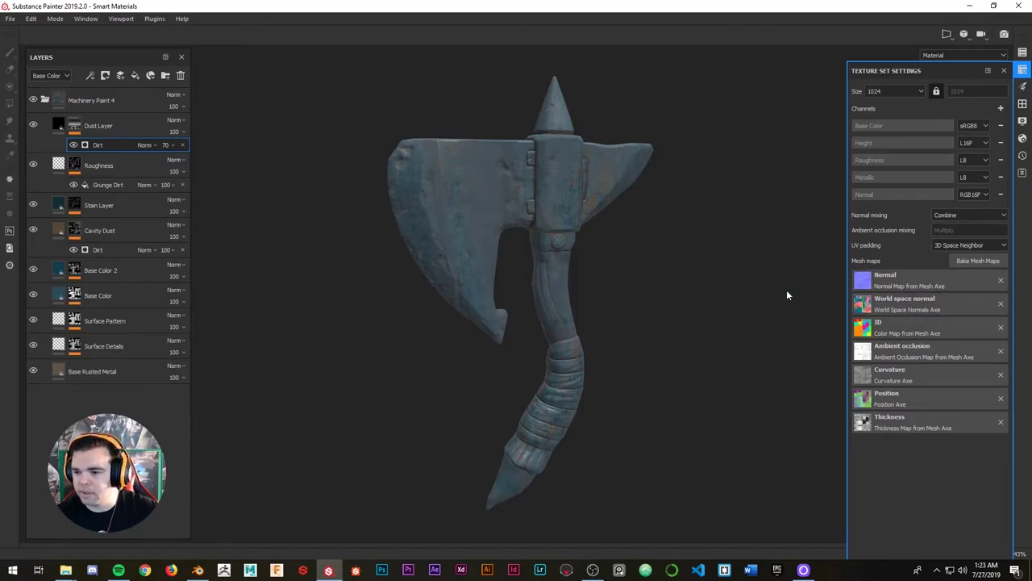
pyautogui.click(34, 125)
pyautogui.click(34, 125)
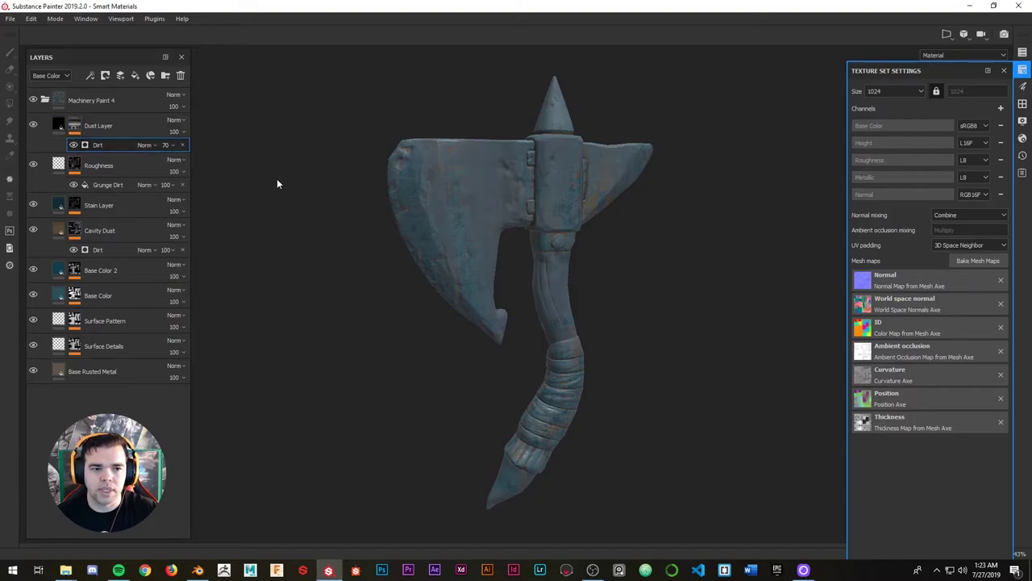
pyautogui.click(1025, 69)
pyautogui.click(1023, 53)
pyautogui.click(1023, 53)
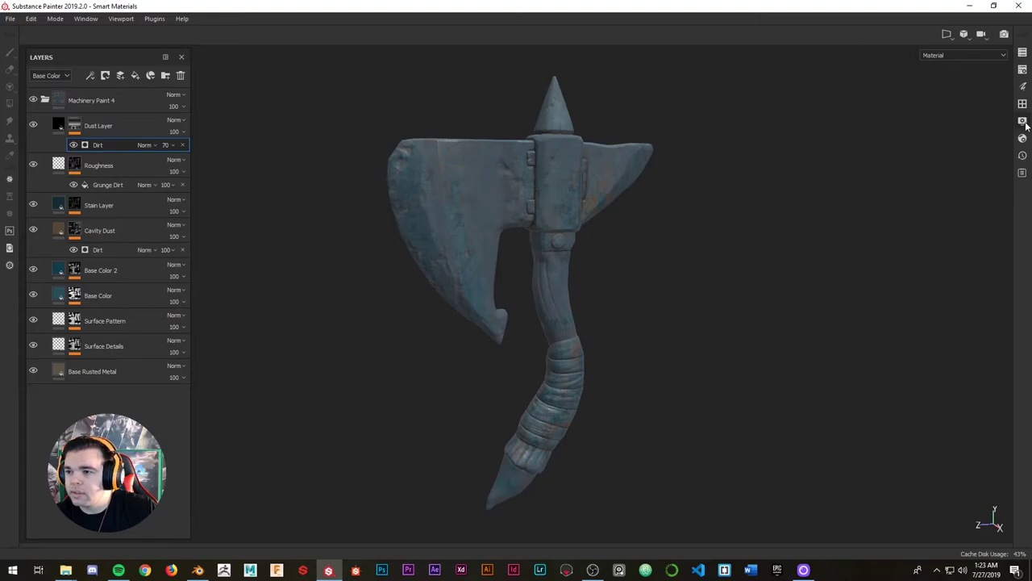
# - Open the Dust Layer's Dirt generator properties and assign the axe's Curvature and Ambient Occlusion maps to its matching image inputs
pyautogui.click(1023, 88)
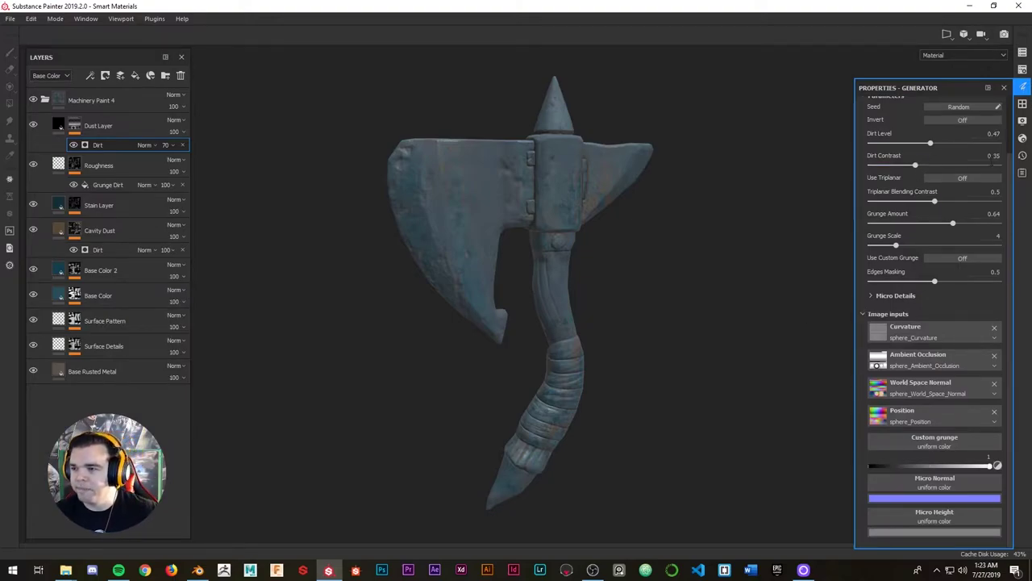
pyautogui.click(929, 331)
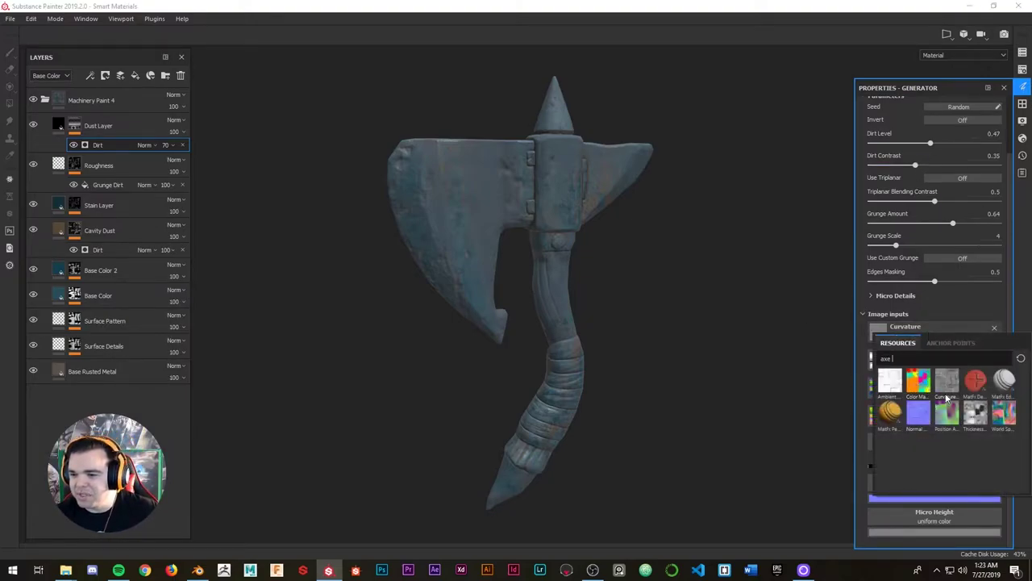
pyautogui.click(946, 387)
pyautogui.click(914, 362)
pyautogui.click(892, 411)
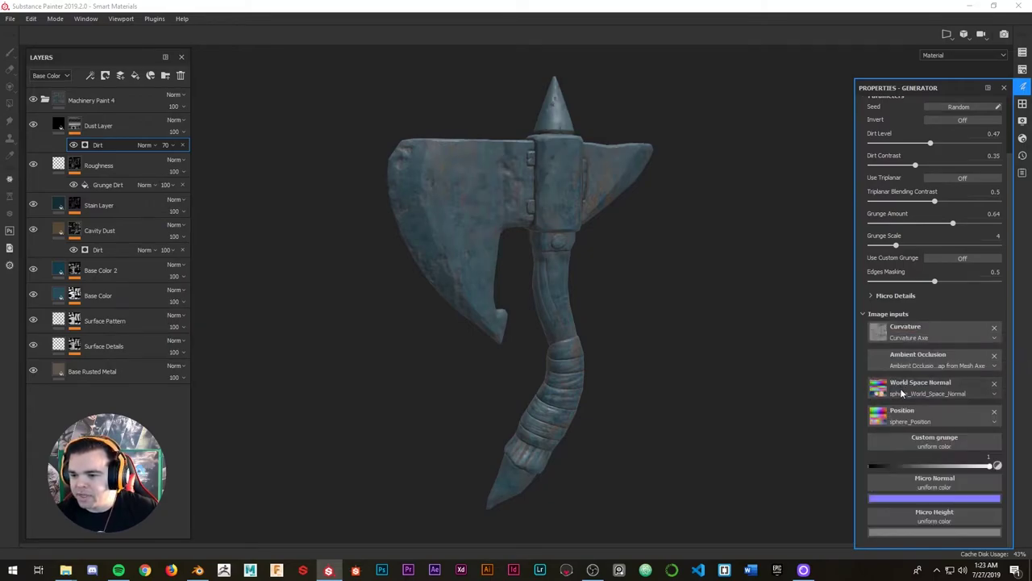
# - Assign the axe's World Space Normals and Position maps to the Dust Layer generator's matching image inputs
pyautogui.click(899, 386)
pyautogui.click(1001, 476)
pyautogui.click(938, 413)
pyautogui.click(947, 492)
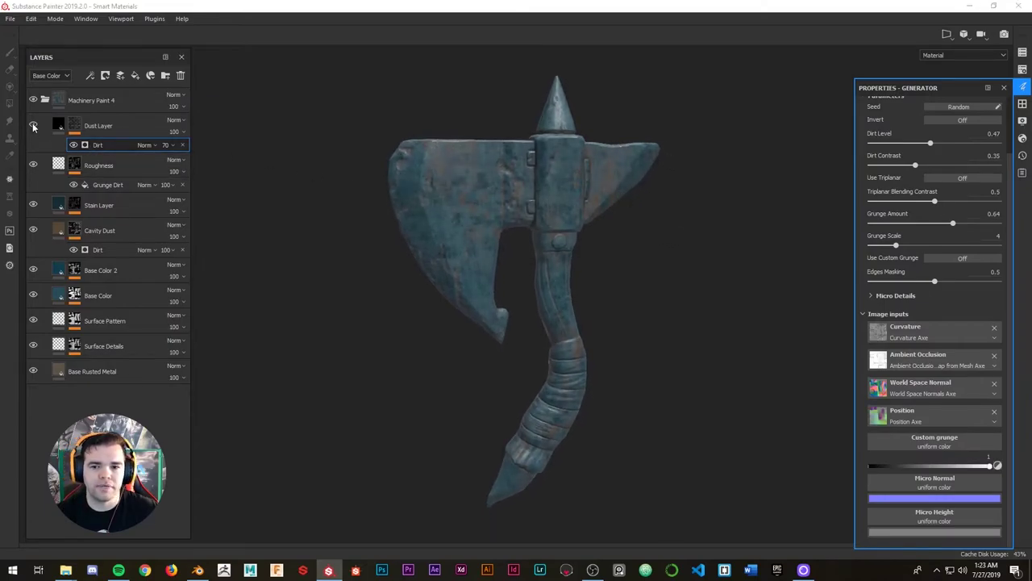
# - Examine the dust effect on the axe's blade, head and handle up close and under different lighting
pyautogui.keyDown('alt'); pyautogui.moveTo(514, 194); pyautogui.dragTo(499, 175); pyautogui.keyUp('alt')
pyautogui.scroll(5, 507, 180)
pyautogui.moveTo(498, 175)
pyautogui.keyDown('shift'); pyautogui.mouseDown(button='right')
pyautogui.moveTo(521, 173)
pyautogui.moveTo(494, 172)
pyautogui.mouseUp(button='right'); pyautogui.keyUp('shift')
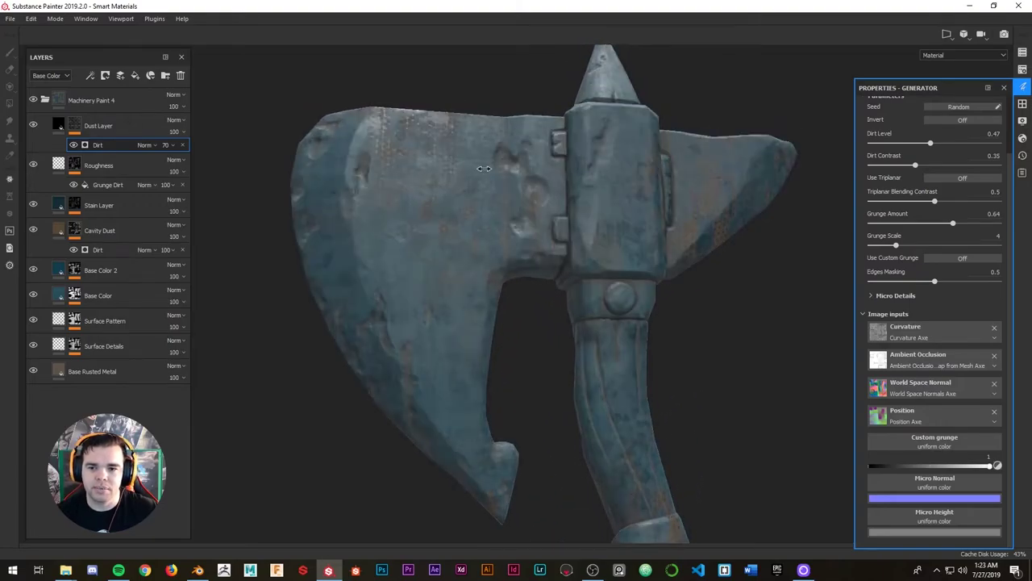
pyautogui.keyDown('alt'); pyautogui.moveTo(495, 172); pyautogui.dragTo(533, 191); pyautogui.keyUp('alt')
pyautogui.keyDown('shift'); pyautogui.moveTo(533, 190); pyautogui.dragTo(531, 184, button='right'); pyautogui.keyUp('shift')
pyautogui.keyDown('alt'); pyautogui.moveTo(531, 184); pyautogui.dragTo(574, 173); pyautogui.keyUp('alt')
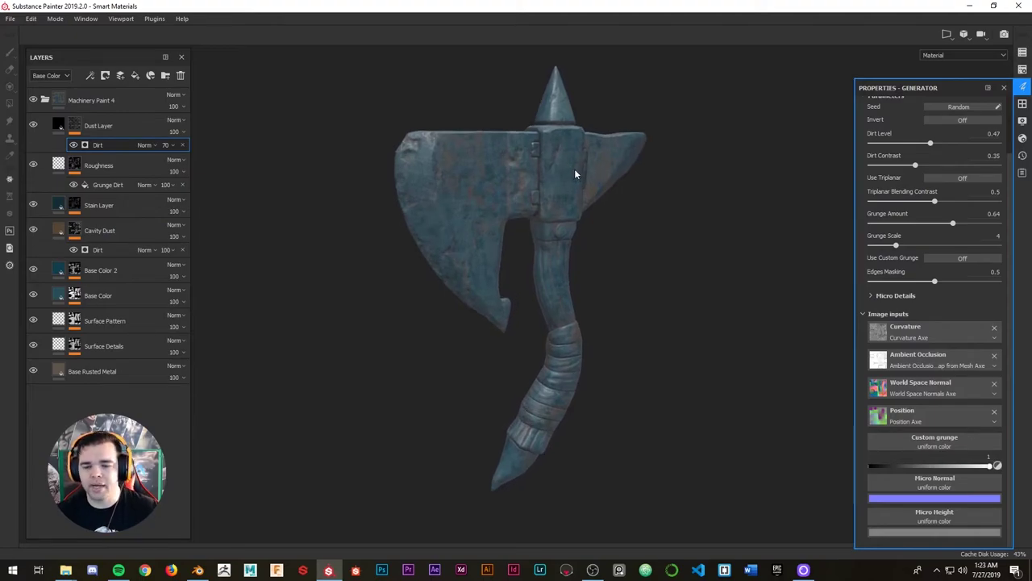
pyautogui.keyDown('alt'); pyautogui.moveTo(572, 171); pyautogui.dragTo(463, 167); pyautogui.keyUp('alt')
# - Collapse the Machinery Paint 4 folder and add the Machinery Paint 2 smart material below it
pyautogui.click(1020, 92)
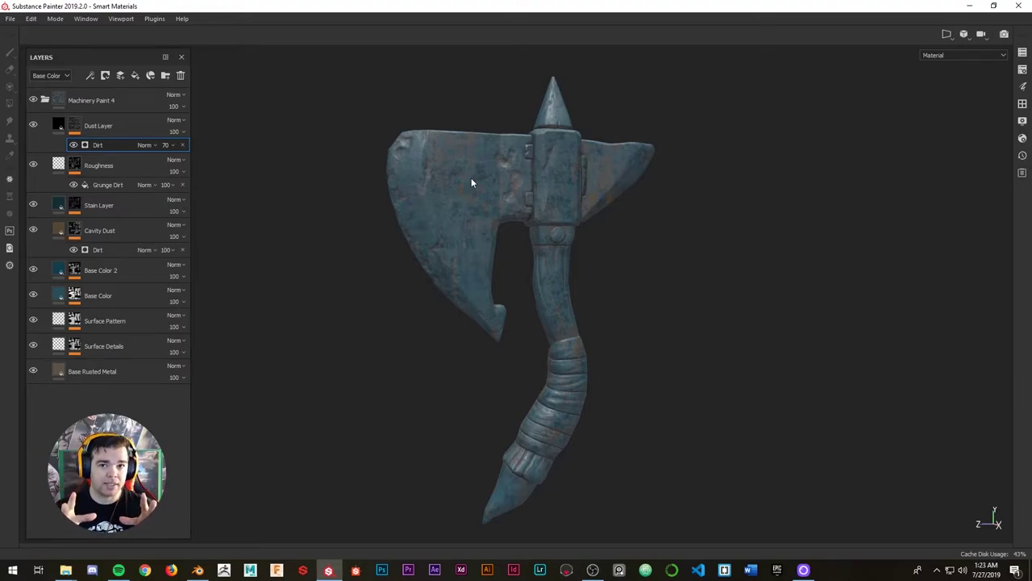
pyautogui.click(42, 102)
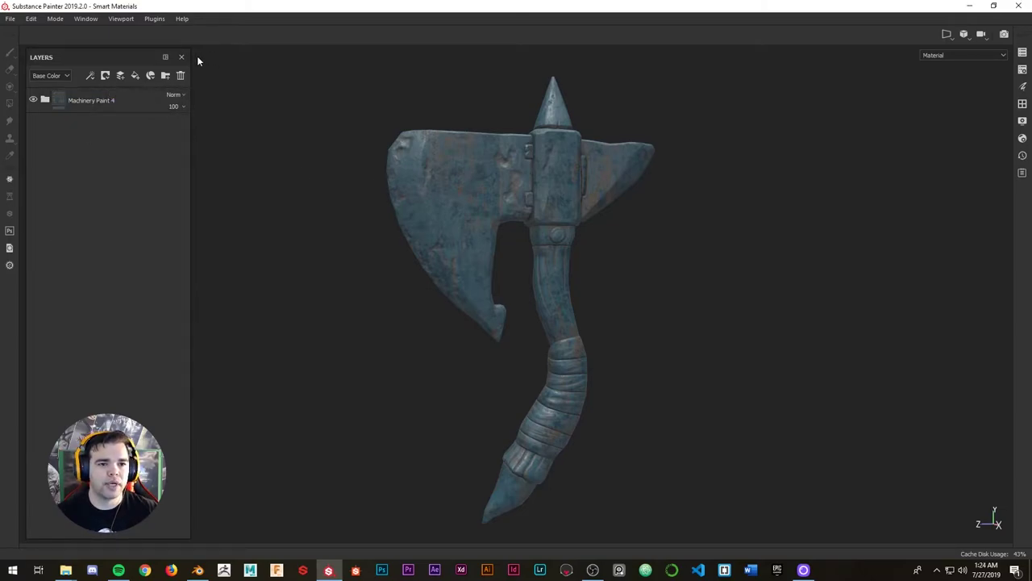
pyautogui.click(1023, 106)
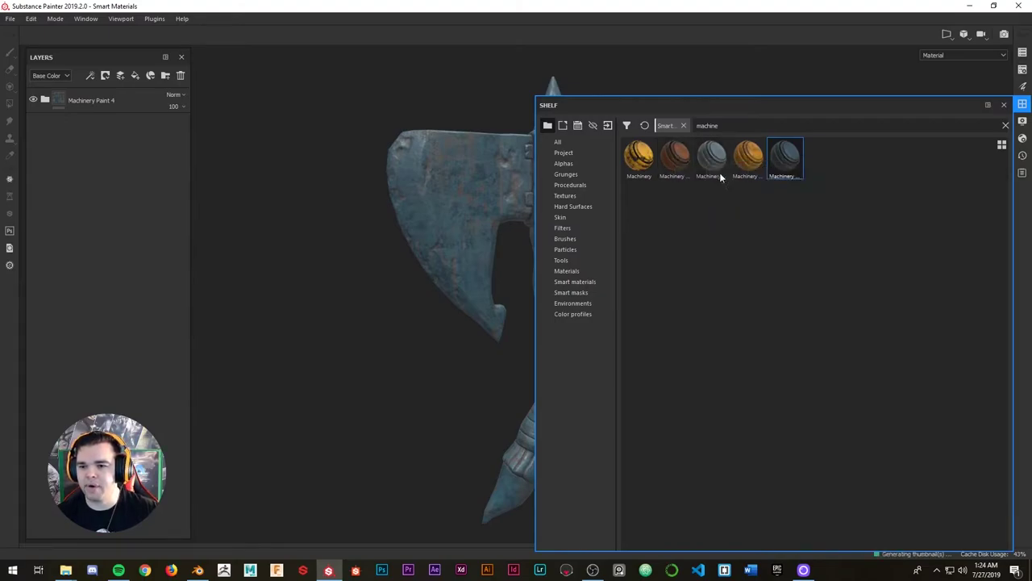
pyautogui.moveTo(713, 153)
pyautogui.mouseDown()
pyautogui.moveTo(723, 255)
pyautogui.moveTo(118, 153)
pyautogui.moveTo(124, 143)
pyautogui.mouseUp()
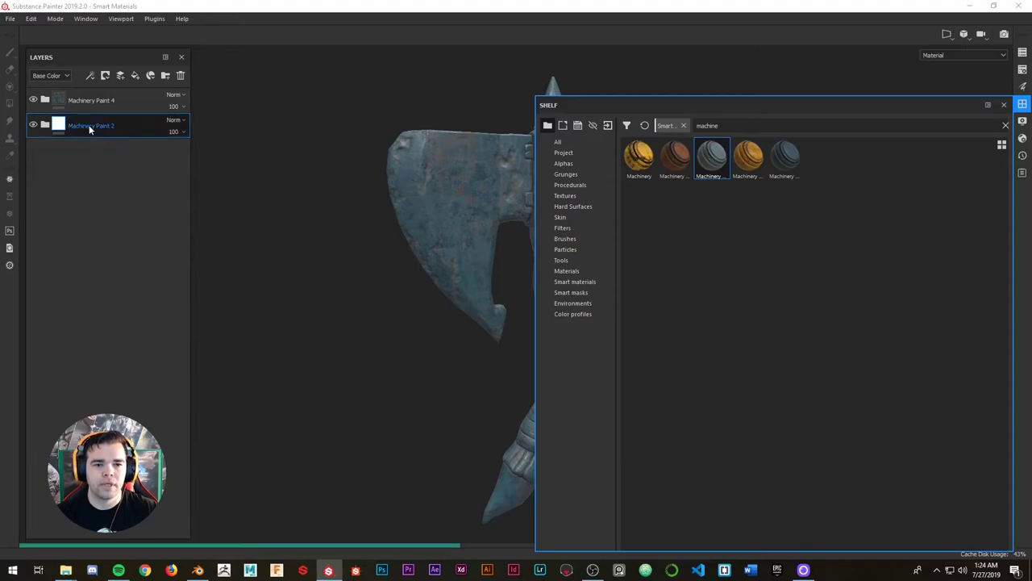
pyautogui.click(1005, 105)
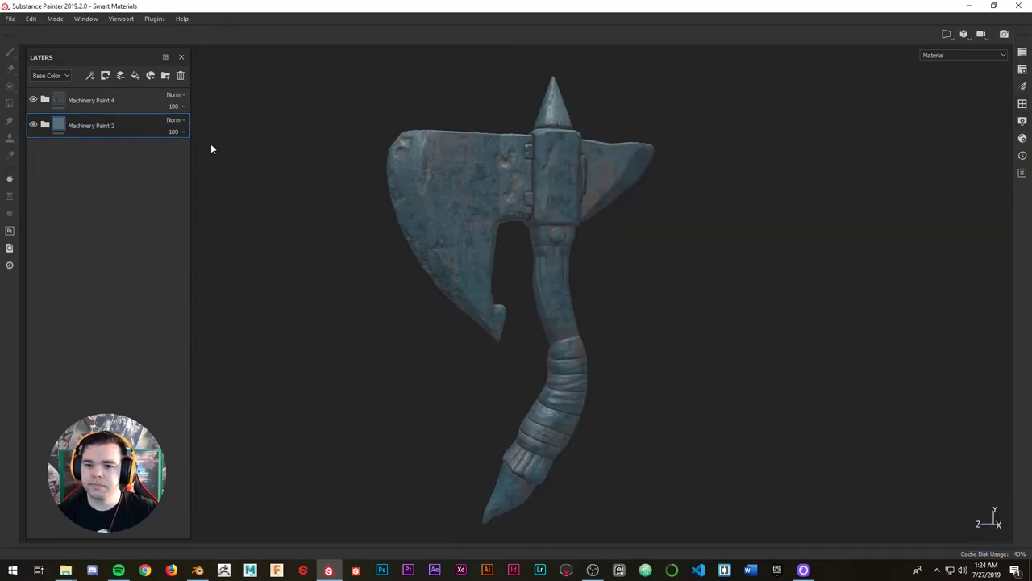
# - Hide Machinery Paint 4, expand Machinery Paint 2 and select the metal edge wear generator on the Edge Damage mask
pyautogui.click(33, 100)
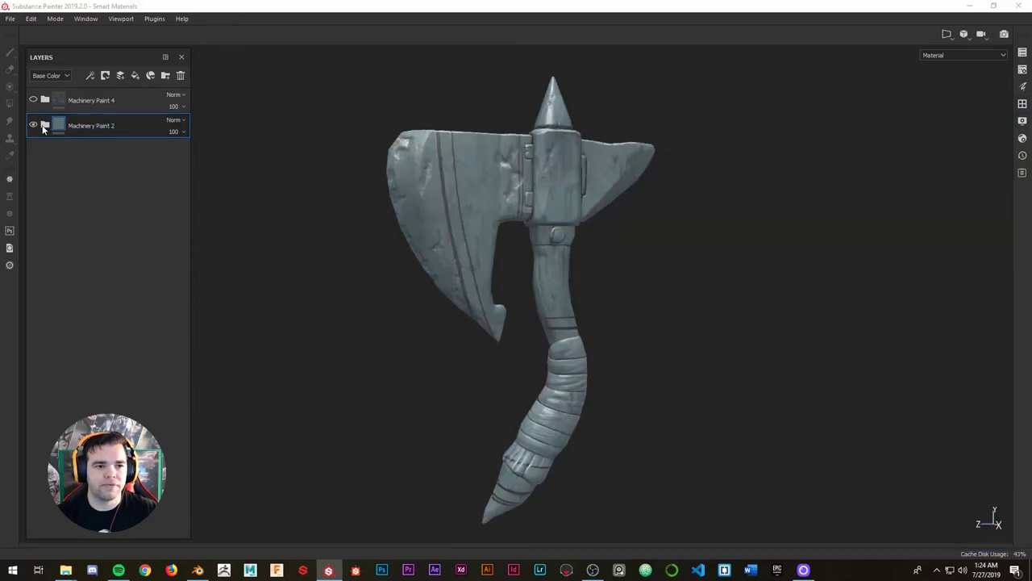
pyautogui.click(44, 125)
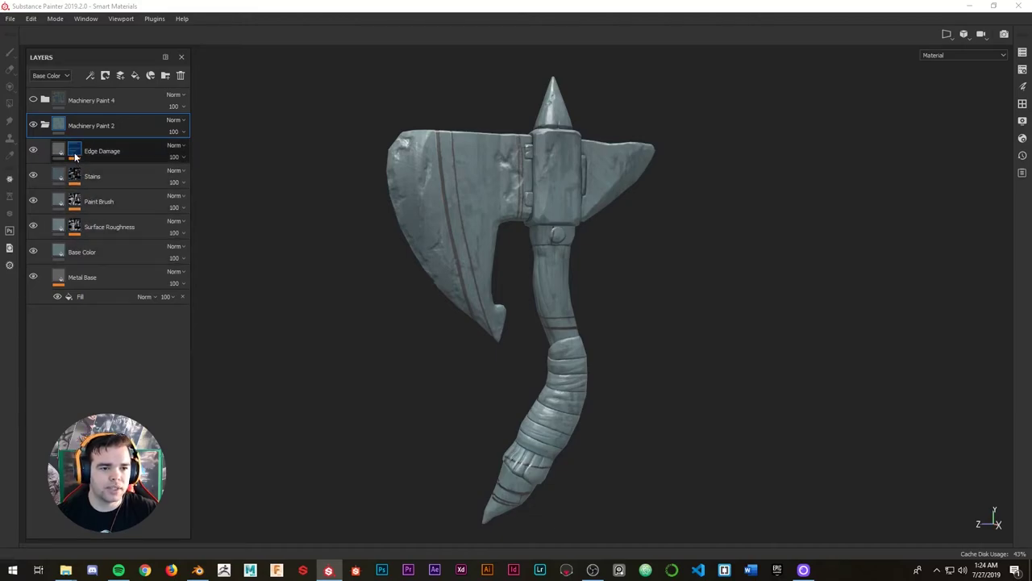
pyautogui.moveTo(75, 156)
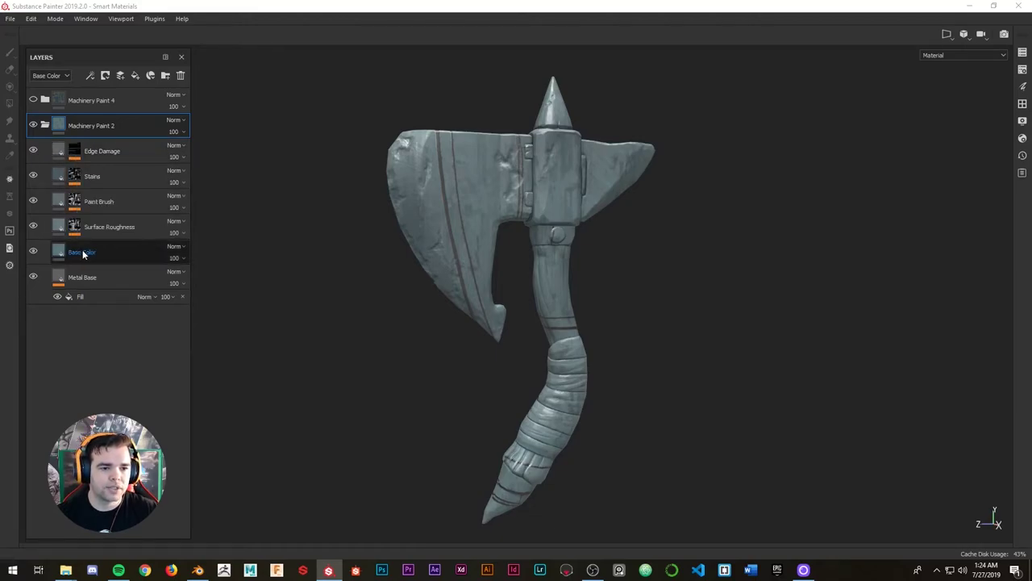
pyautogui.click(75, 152)
pyautogui.click(91, 181)
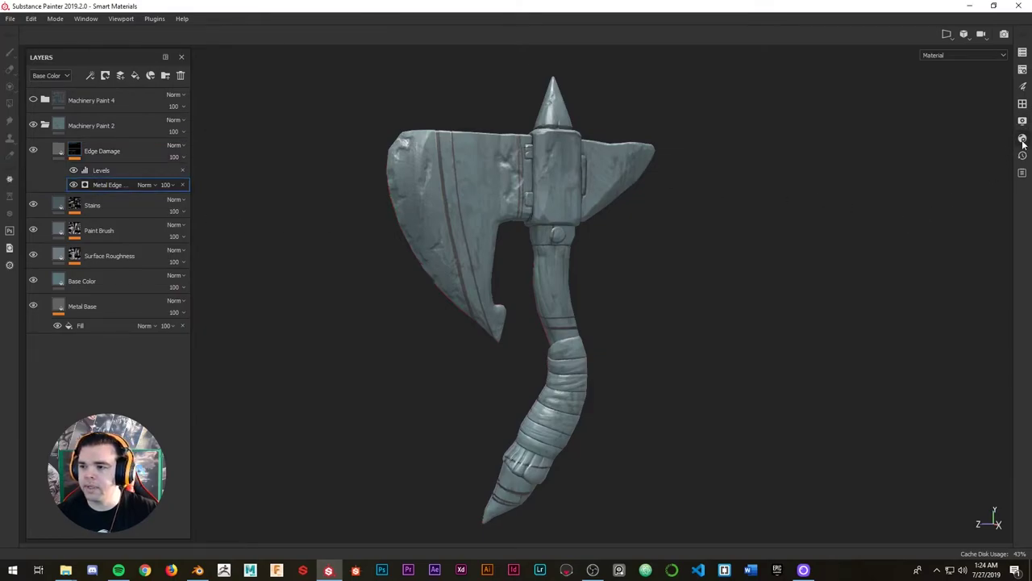
# - Assign the axe's World Space Normals and Position maps to the Edge Damage generator's matching image inputs
pyautogui.click(1022, 88)
pyautogui.click(904, 372)
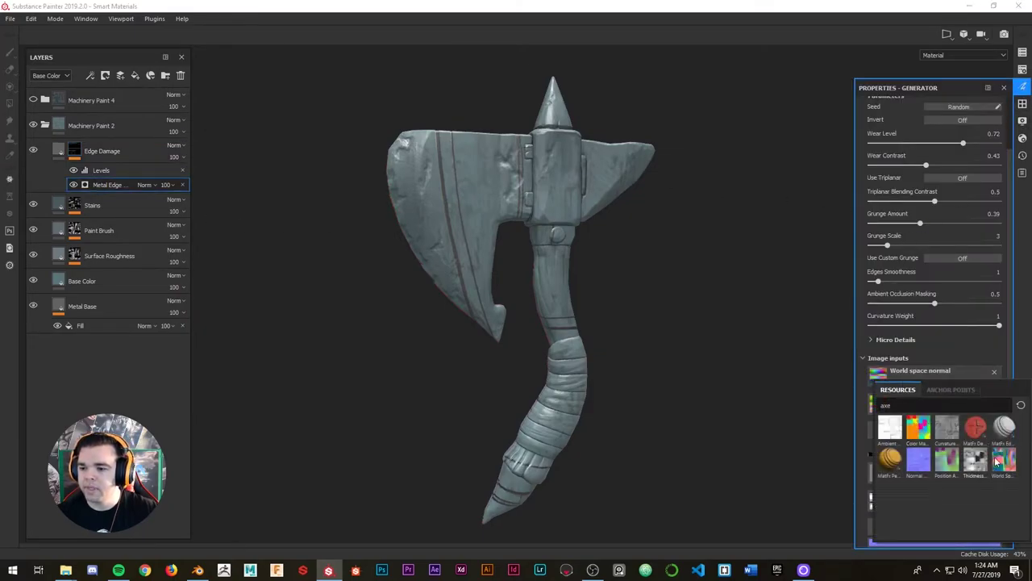
pyautogui.click(998, 462)
pyautogui.click(931, 400)
pyautogui.click(946, 482)
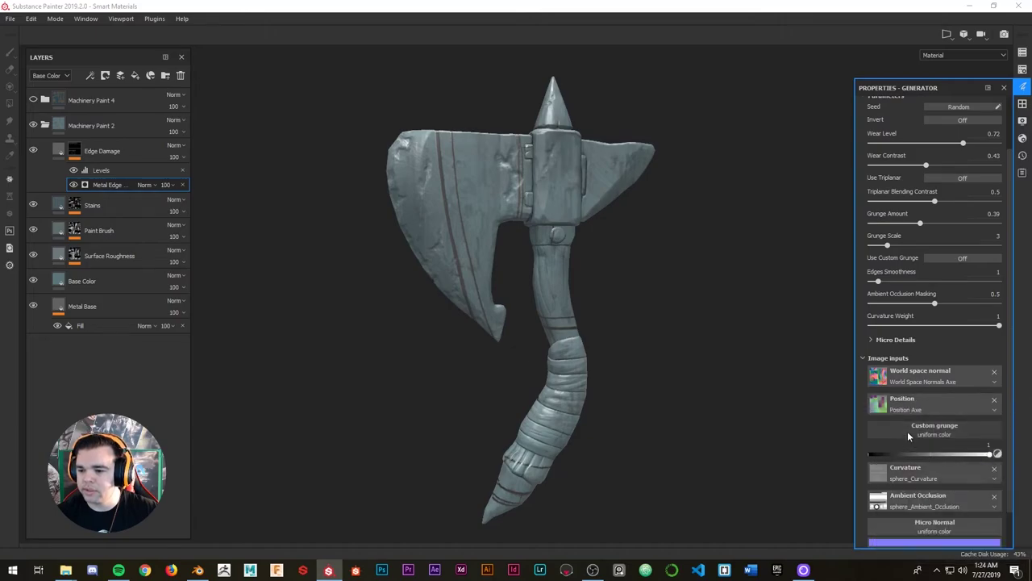
# - Assign the axe's Curvature and Ambient Occlusion maps to the Edge Damage generator's remaining mesh map inputs
pyautogui.scroll(-1, 860, 414)
pyautogui.click(927, 437)
pyautogui.click(942, 334)
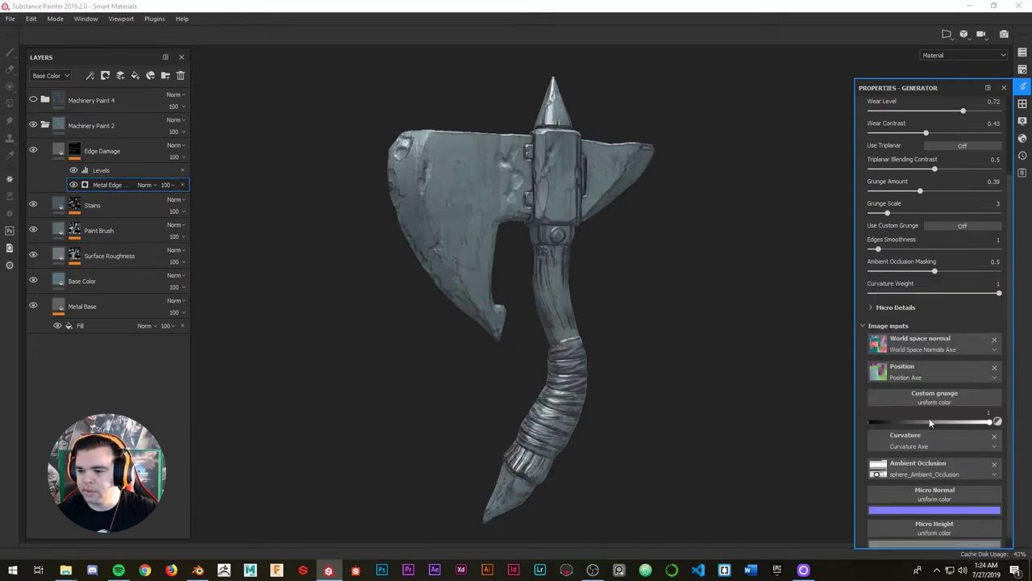
pyautogui.click(909, 466)
pyautogui.click(897, 352)
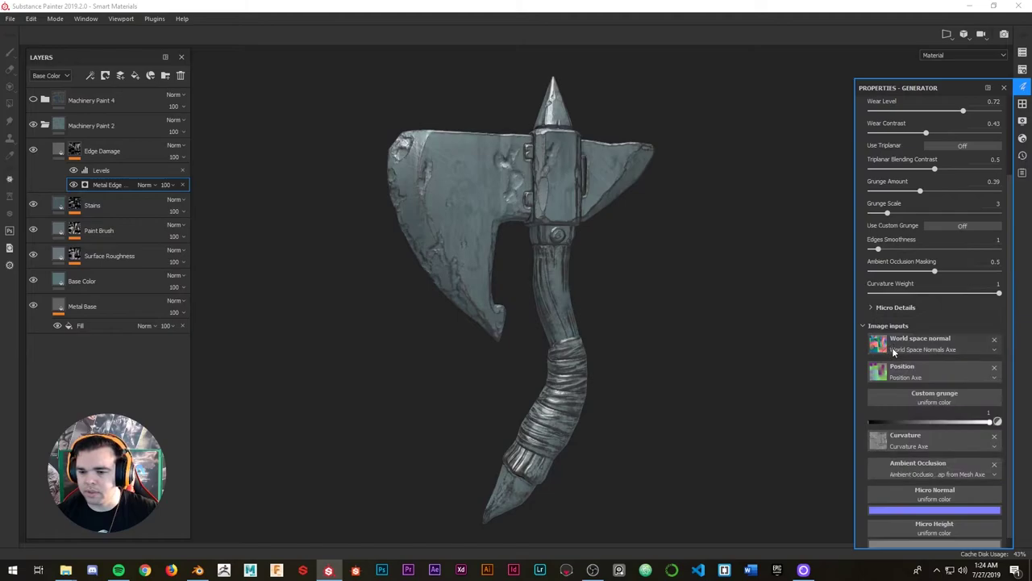
# - Inspect the Machinery Paint 2 wear and edge damage on the axe from several angles
pyautogui.keyDown('alt'); pyautogui.moveTo(684, 287); pyautogui.dragTo(578, 218); pyautogui.keyUp('alt')
pyautogui.scroll(3, 573, 211)
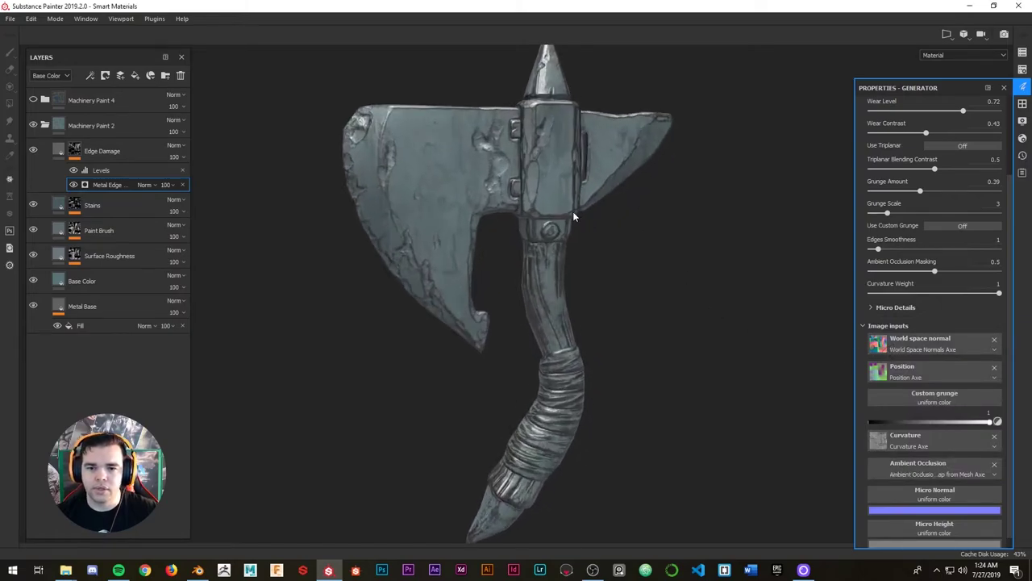
pyautogui.keyDown('alt'); pyautogui.moveTo(537, 150); pyautogui.dragTo(581, 210, button='middle'); pyautogui.keyUp('alt')
pyautogui.keyDown('alt'); pyautogui.moveTo(580, 211); pyautogui.dragTo(571, 187); pyautogui.keyUp('alt')
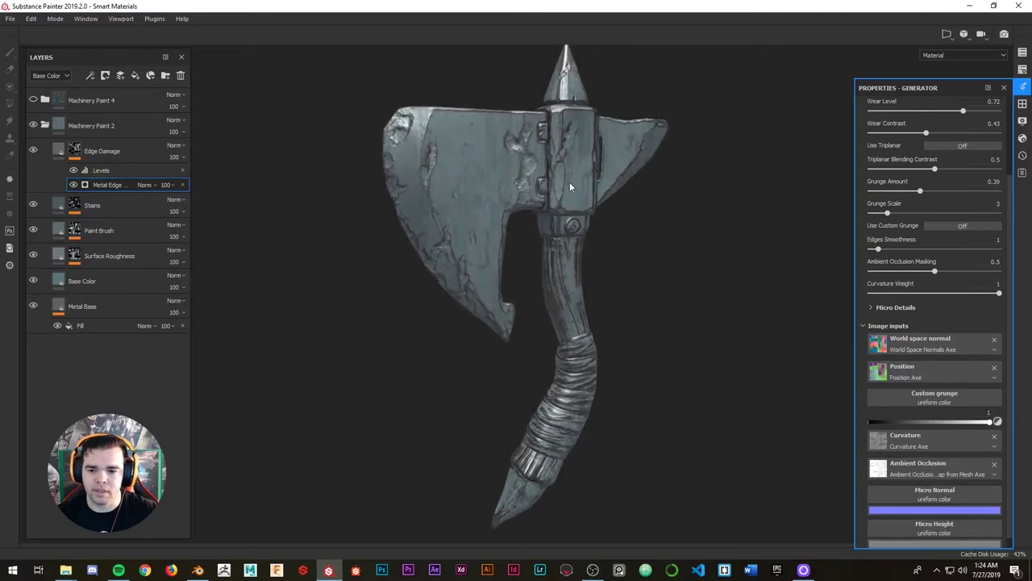
pyautogui.scroll(-1, 571, 188)
pyautogui.keyDown('alt'); pyautogui.moveTo(568, 177); pyautogui.dragTo(577, 192, button='middle'); pyautogui.keyUp('alt')
pyautogui.keyDown('alt'); pyautogui.moveTo(573, 193); pyautogui.dragTo(560, 190); pyautogui.keyUp('alt')
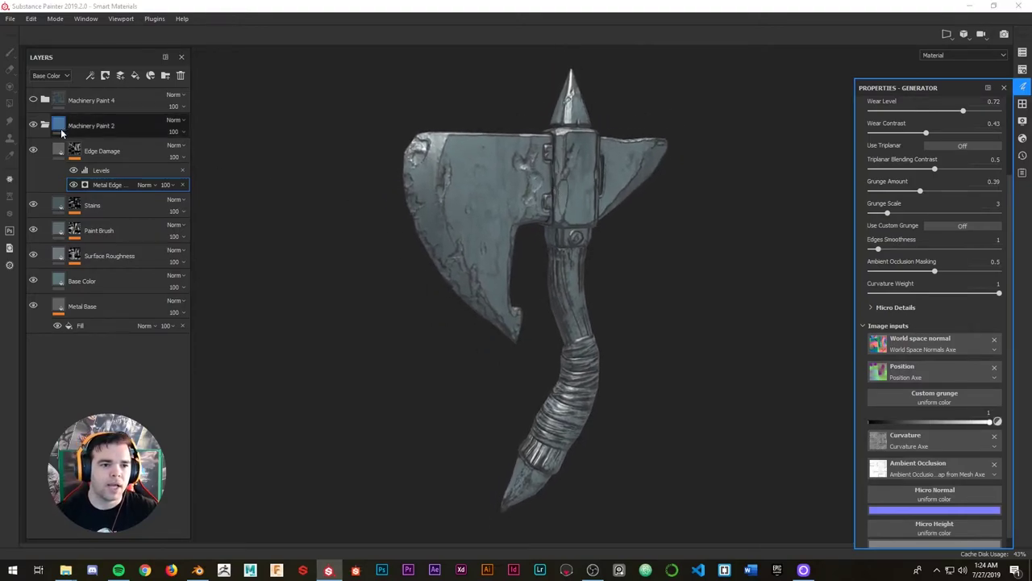
# - Collapse the Machinery Paint 2 folder and make the Machinery Paint 4 folder visible again
pyautogui.click(45, 125)
pyautogui.keyDown('alt'); pyautogui.moveTo(502, 170); pyautogui.dragTo(482, 161); pyautogui.keyUp('alt')
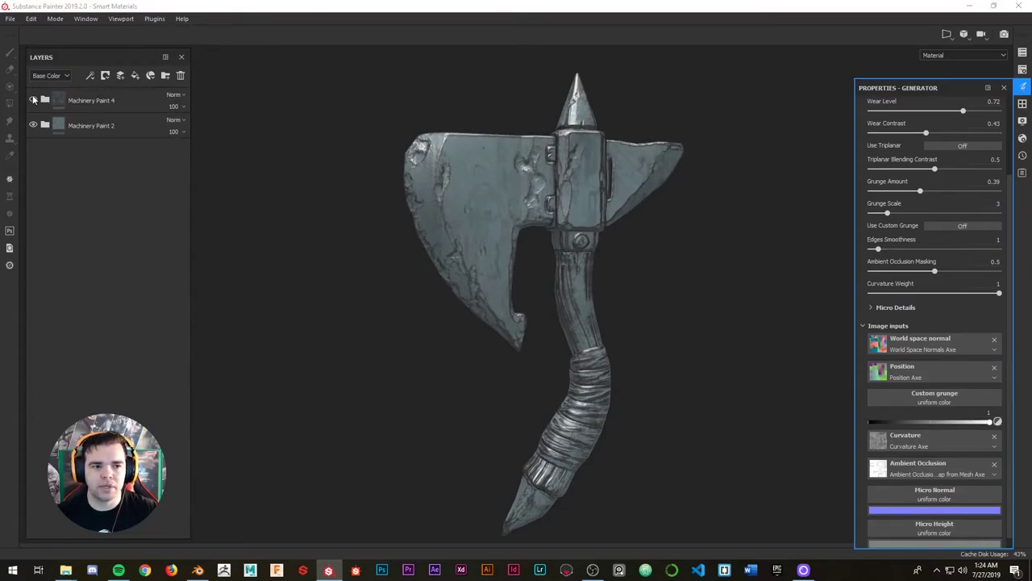
pyautogui.click(33, 99)
pyautogui.keyDown('alt'); pyautogui.moveTo(535, 190); pyautogui.dragTo(561, 156); pyautogui.keyUp('alt')
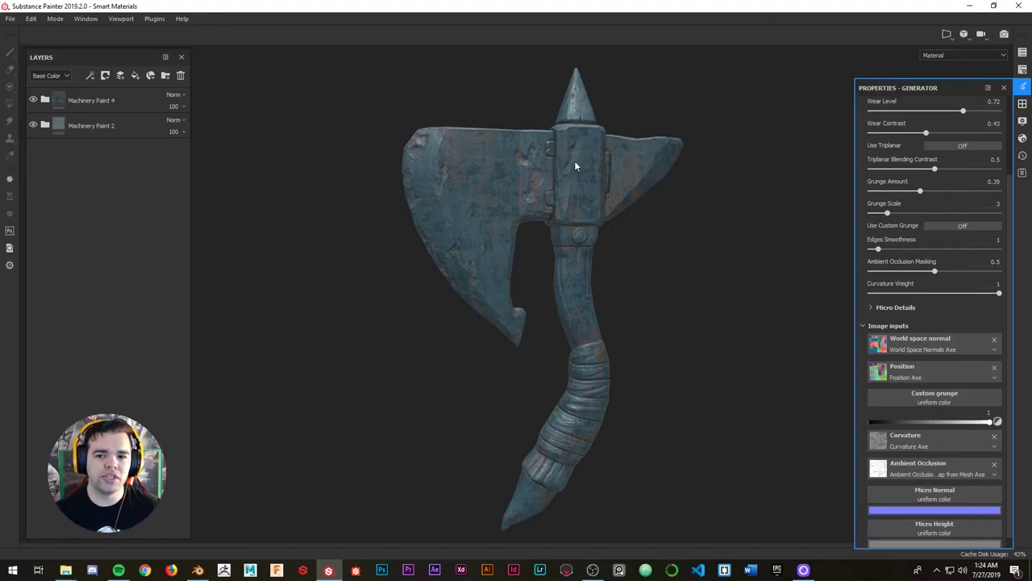
pyautogui.click(84, 99)
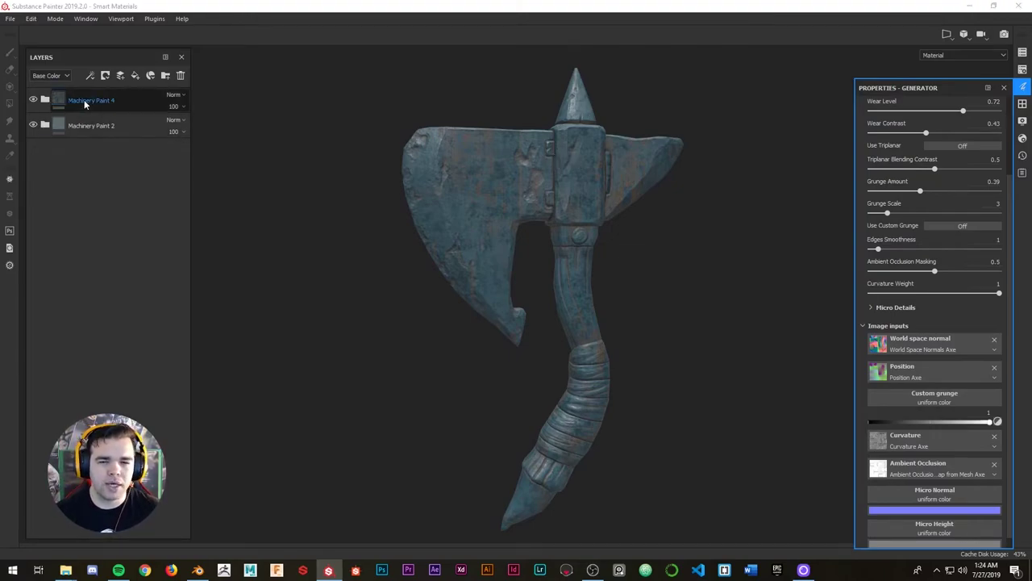
pyautogui.rightClick(80, 98)
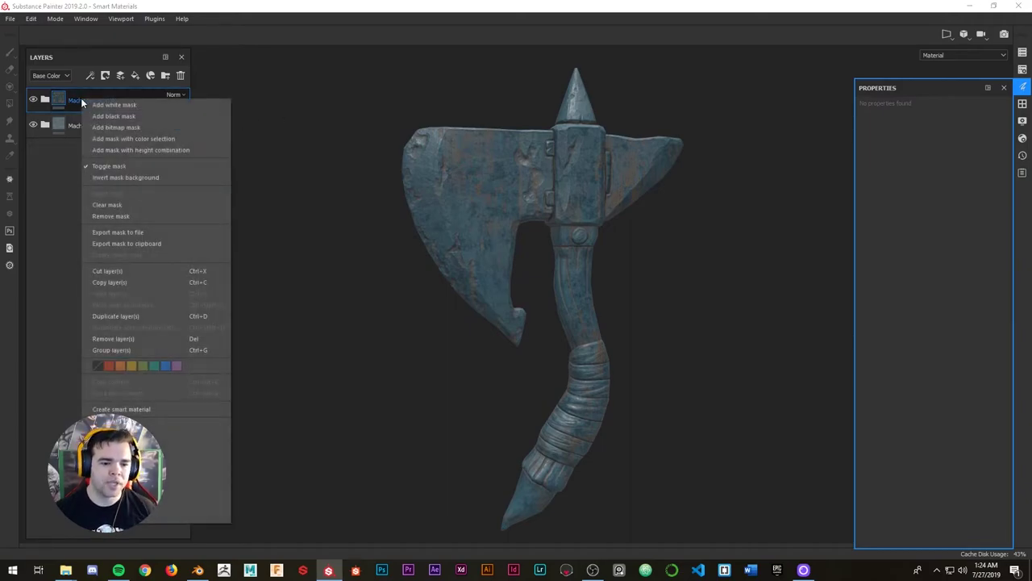
pyautogui.click(115, 116)
pyautogui.click(75, 100)
pyautogui.moveTo(75, 100)
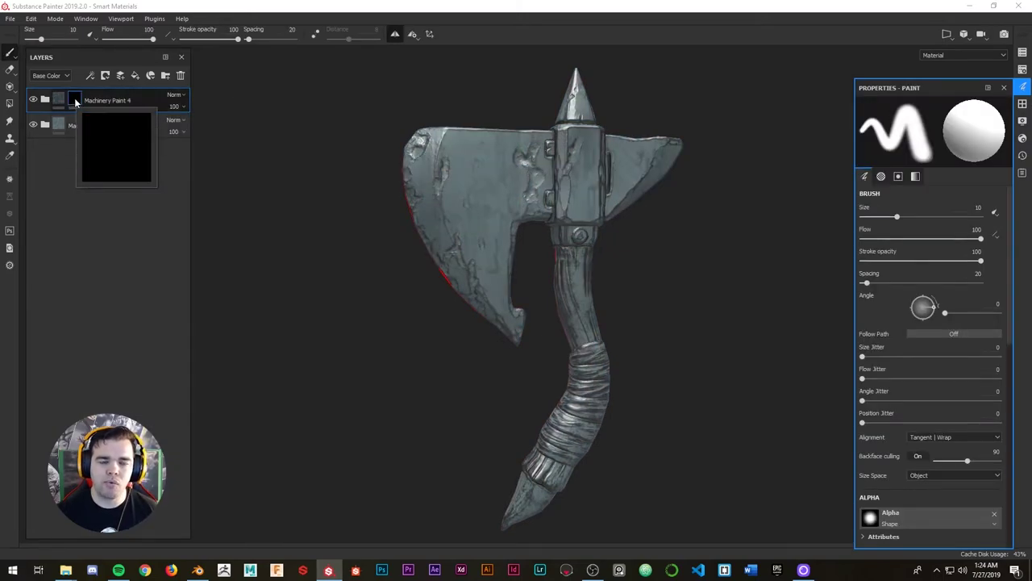
pyautogui.hotkey('ctrl', 'z')
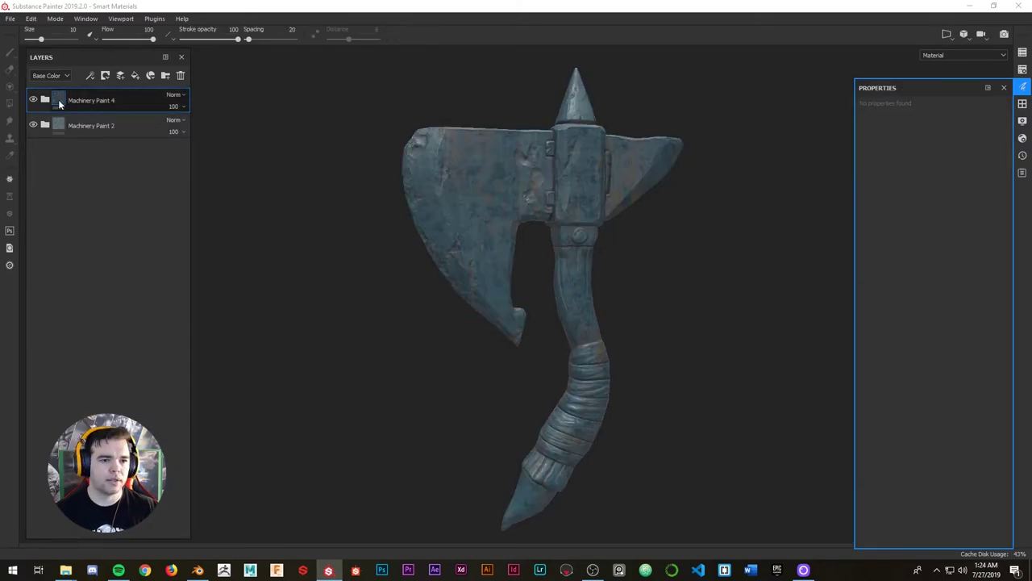
# - Add a black mask with a color selection effect to the Machinery Paint 4 folder
pyautogui.rightClick(58, 97)
pyautogui.click(74, 92)
pyautogui.rightClick(71, 101)
pyautogui.click(72, 102)
pyautogui.rightClick(87, 100)
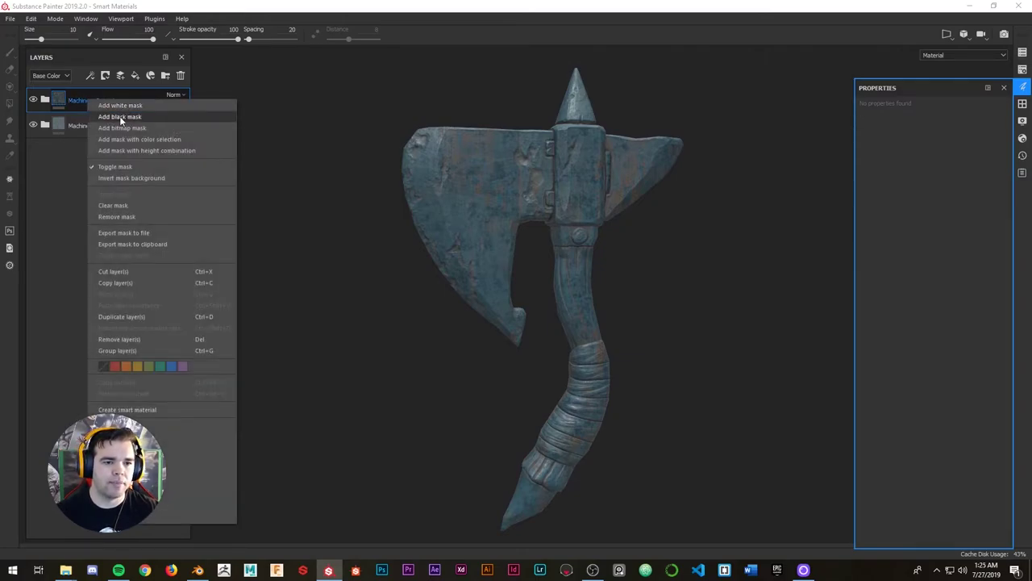
pyautogui.click(122, 116)
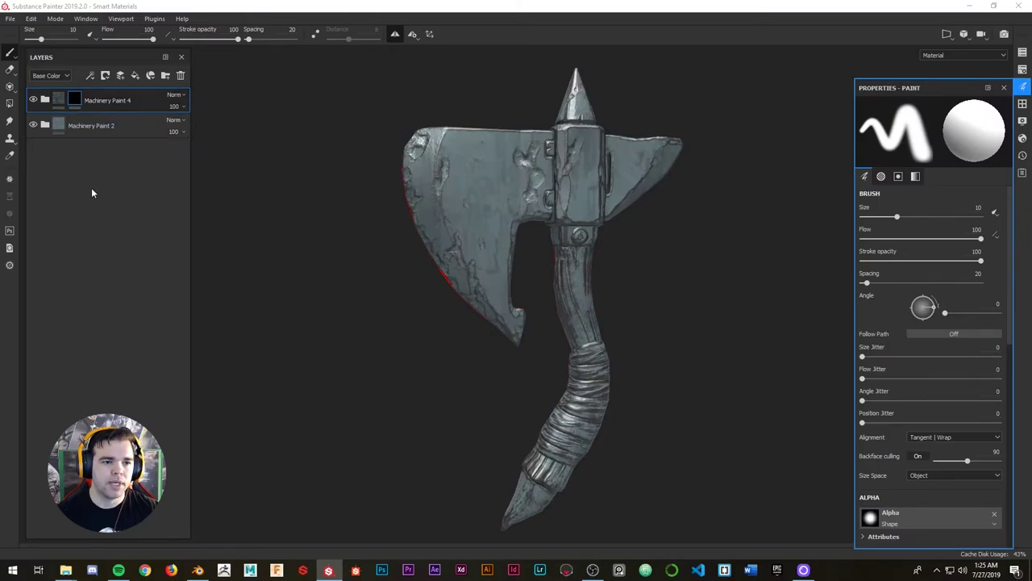
pyautogui.rightClick(77, 102)
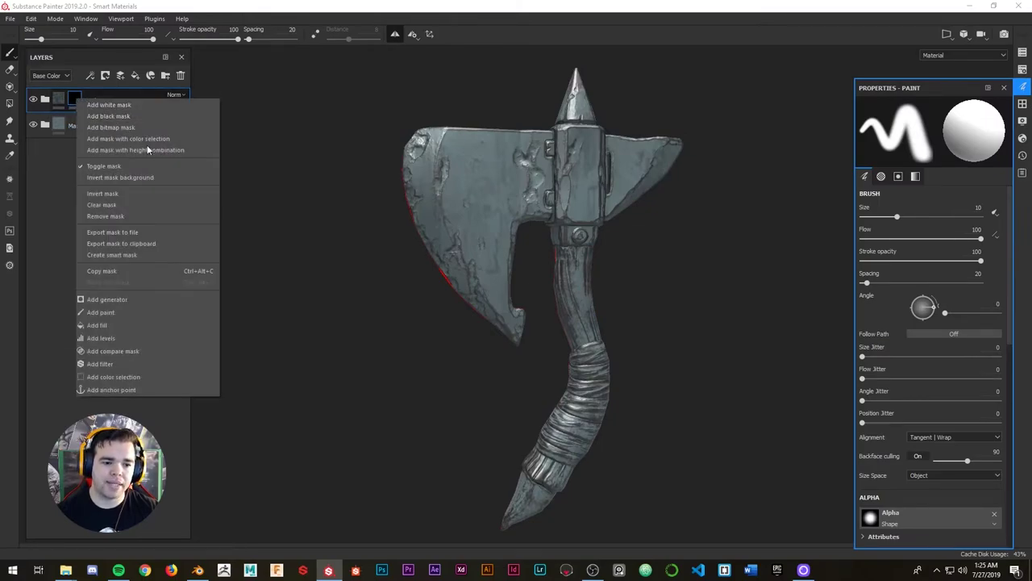
pyautogui.click(109, 377)
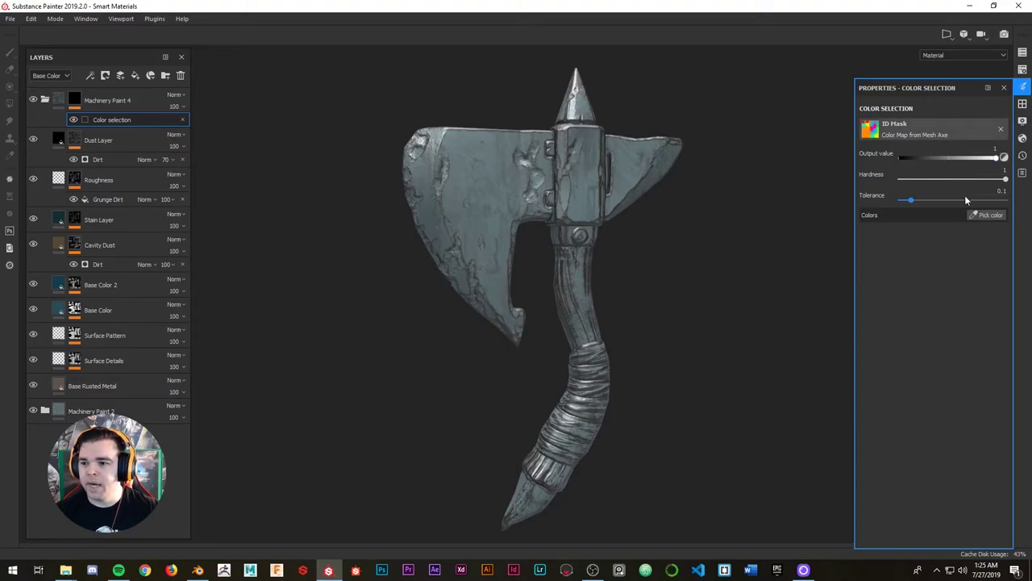
# - Pick the main blade's orange and the rear blade's yellow from the ID map for the Machinery Paint 4 mask
pyautogui.click(989, 216)
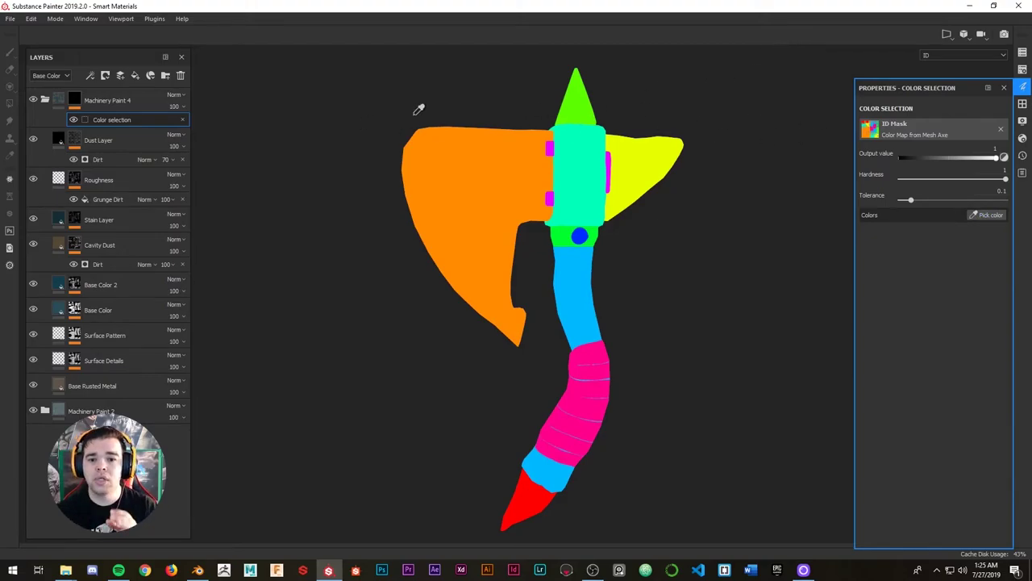
pyautogui.click(430, 144)
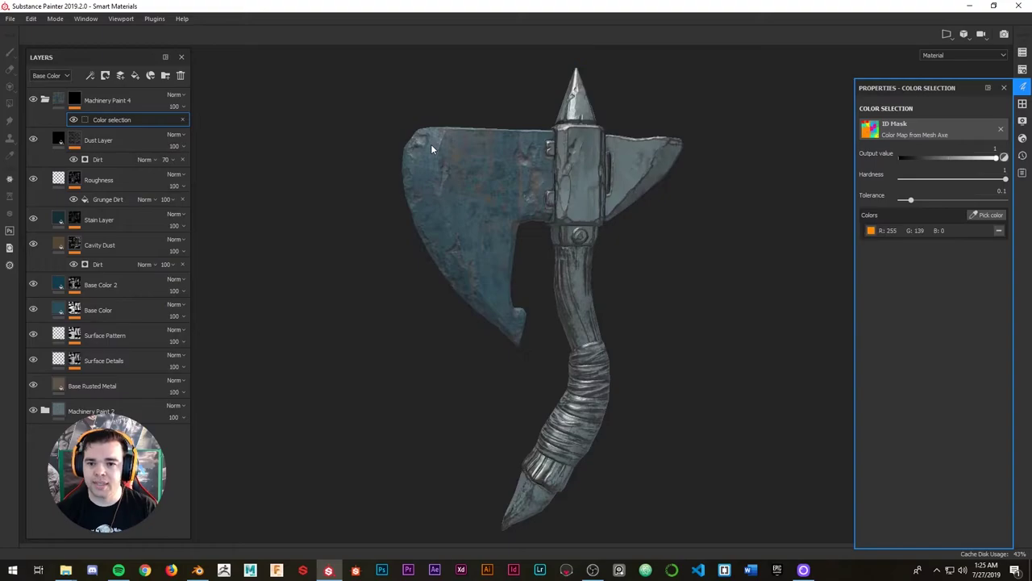
pyautogui.click(992, 216)
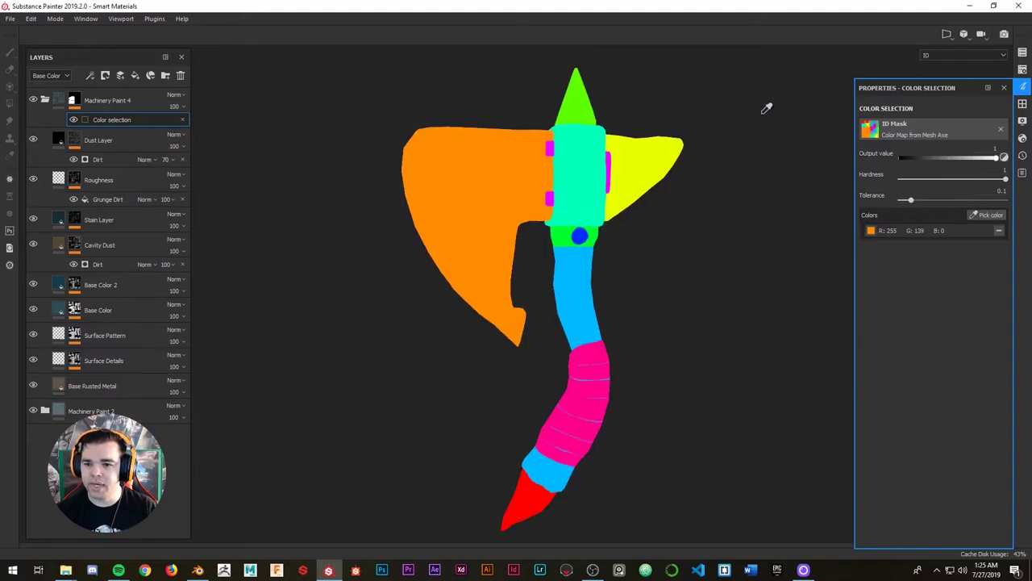
pyautogui.click(653, 159)
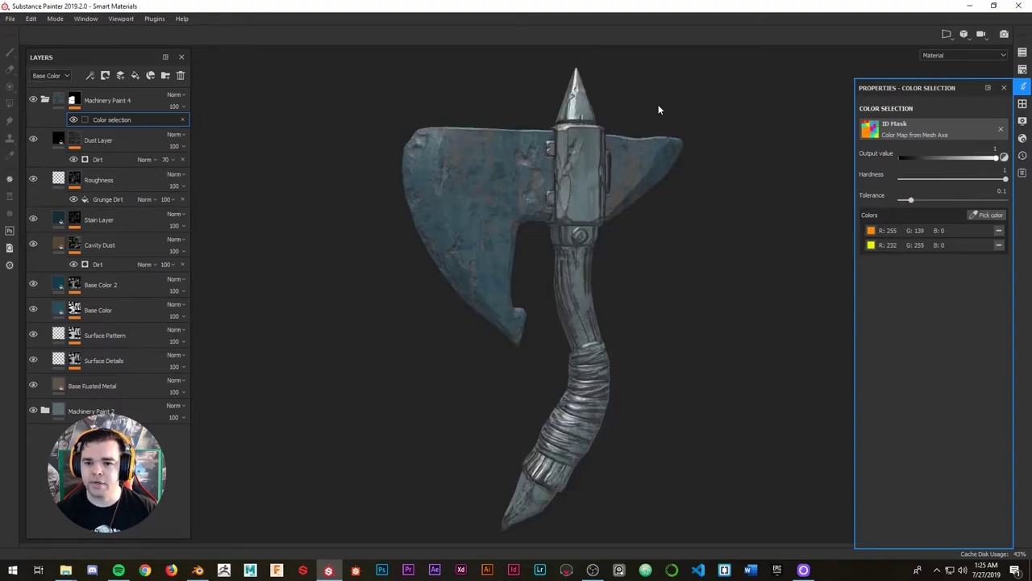
pyautogui.keyDown('alt'); pyautogui.moveTo(658, 110); pyautogui.dragTo(587, 113); pyautogui.keyUp('alt')
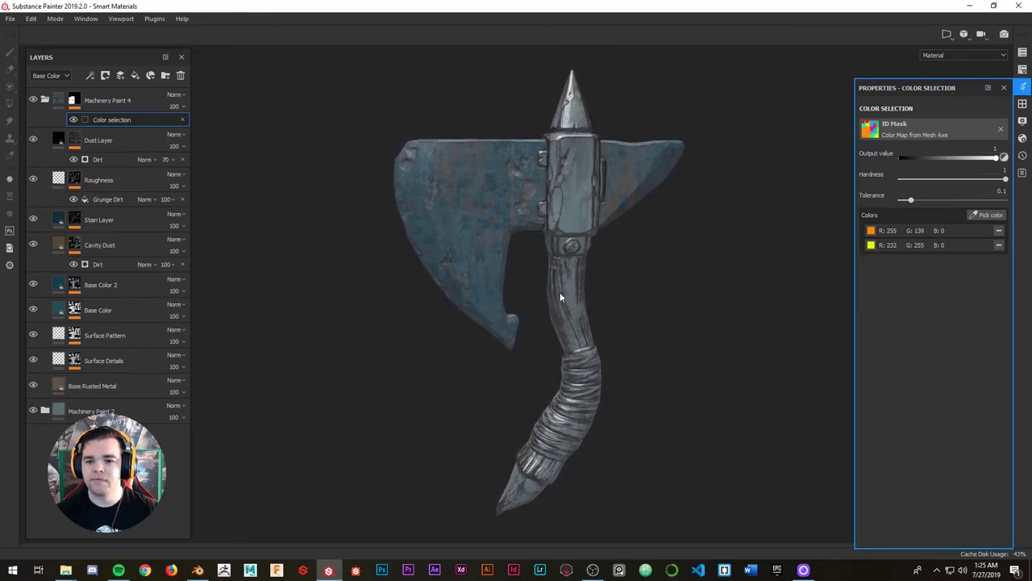
pyautogui.keyDown('alt'); pyautogui.moveTo(547, 373); pyautogui.dragTo(574, 209); pyautogui.keyUp('alt')
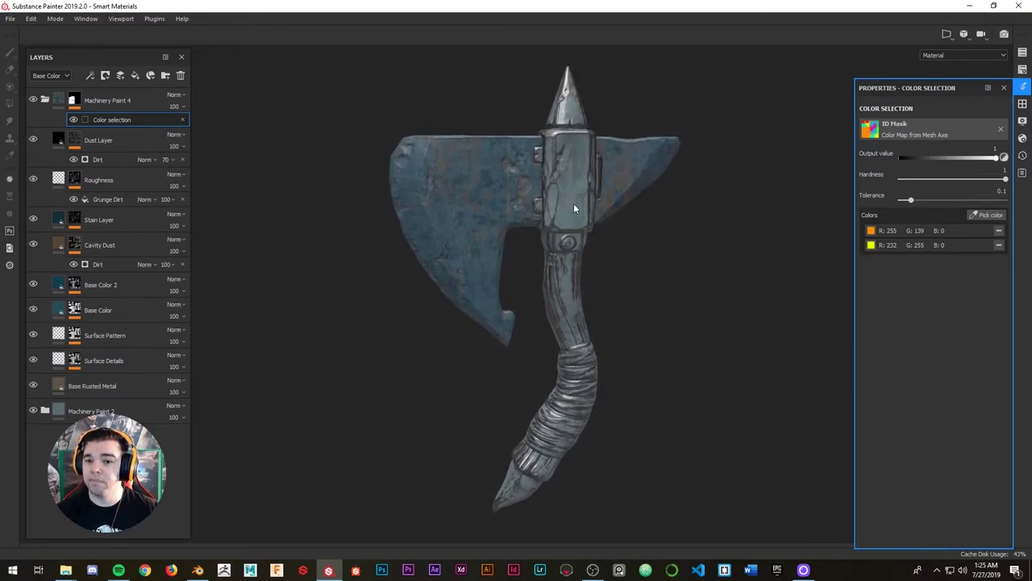
# - Collapse the Machinery Paint 4 folder and toggle Machinery Paint 2 off and on to compare the masked areas
pyautogui.click(45, 100)
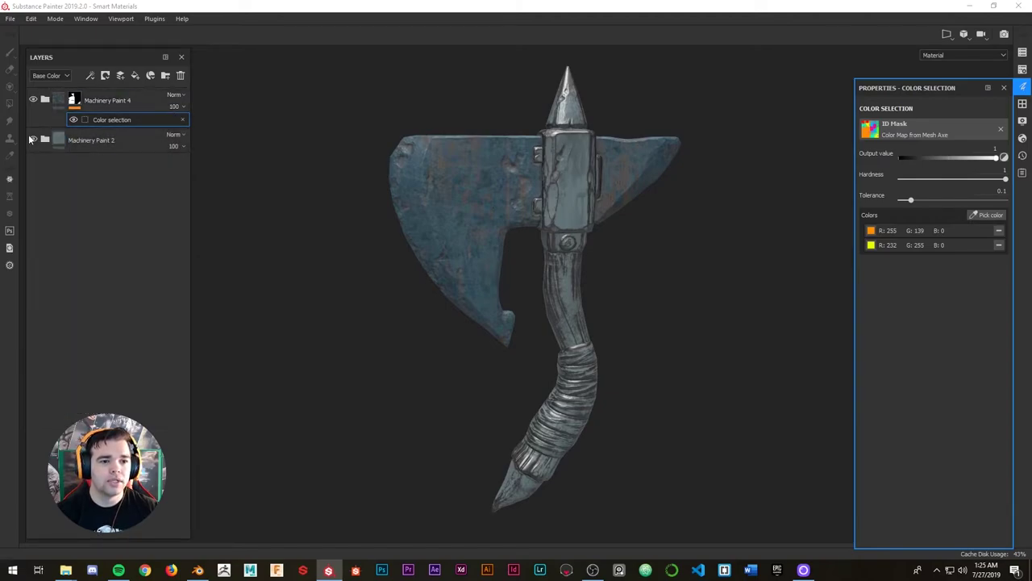
pyautogui.click(33, 141)
pyautogui.click(33, 141)
pyautogui.click(33, 140)
pyautogui.click(34, 140)
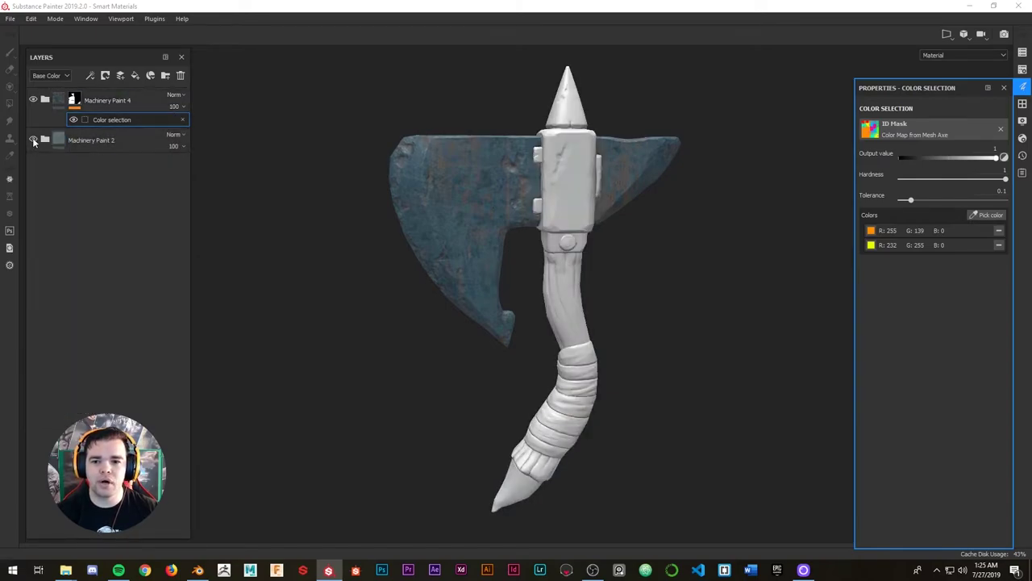
# - Examine how the two materials divide across the axe, and expand the Machinery Paint 4 folder
pyautogui.keyDown('alt'); pyautogui.moveTo(526, 156); pyautogui.dragTo(607, 267); pyautogui.keyUp('alt')
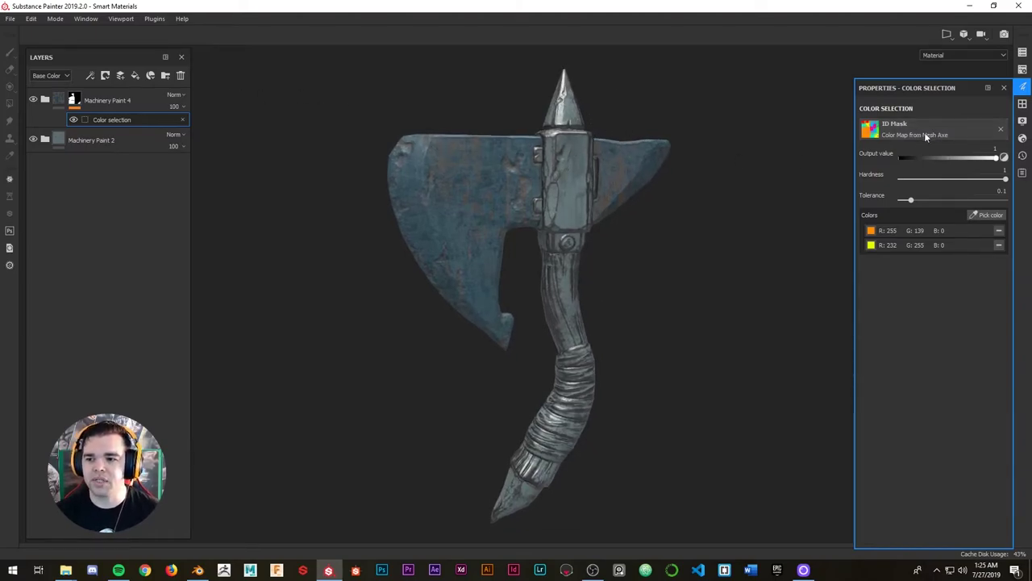
pyautogui.moveTo(615, 169)
pyautogui.keyDown('alt'); pyautogui.mouseDown()
pyautogui.moveTo(628, 166)
pyautogui.moveTo(607, 170)
pyautogui.mouseUp(); pyautogui.keyUp('alt')
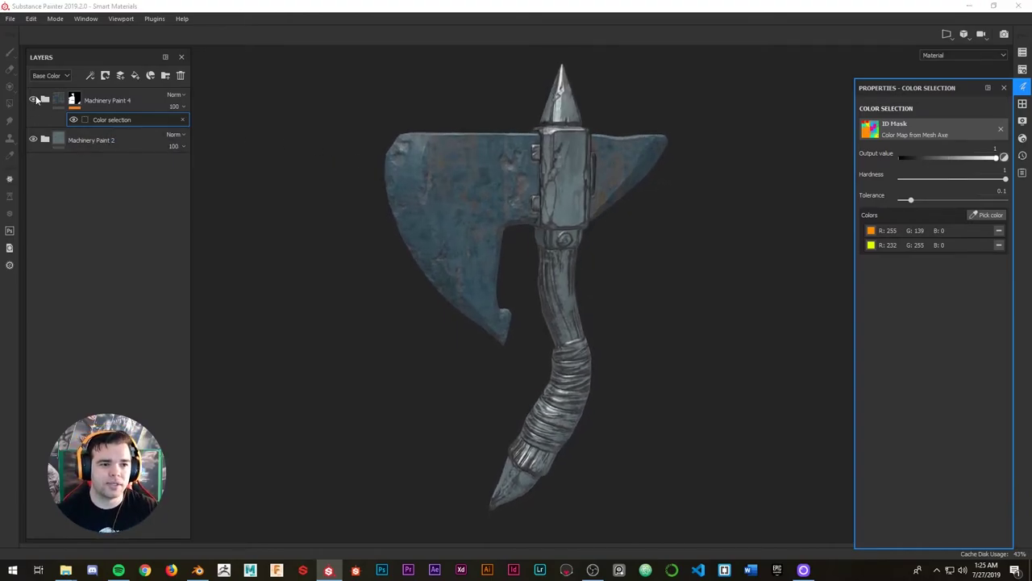
pyautogui.moveTo(477, 152)
pyautogui.keyDown('alt'); pyautogui.mouseDown()
pyautogui.moveTo(460, 137)
pyautogui.moveTo(487, 139)
pyautogui.mouseUp(); pyautogui.keyUp('alt')
pyautogui.keyDown('alt'); pyautogui.moveTo(487, 139); pyautogui.dragTo(526, 156, button='right'); pyautogui.keyUp('alt')
pyautogui.keyDown('alt'); pyautogui.moveTo(526, 155); pyautogui.dragTo(515, 153); pyautogui.keyUp('alt')
pyautogui.keyDown('shift'); pyautogui.moveTo(515, 158); pyautogui.dragTo(507, 156, button='right'); pyautogui.keyUp('shift')
pyautogui.scroll(-5, 507, 156)
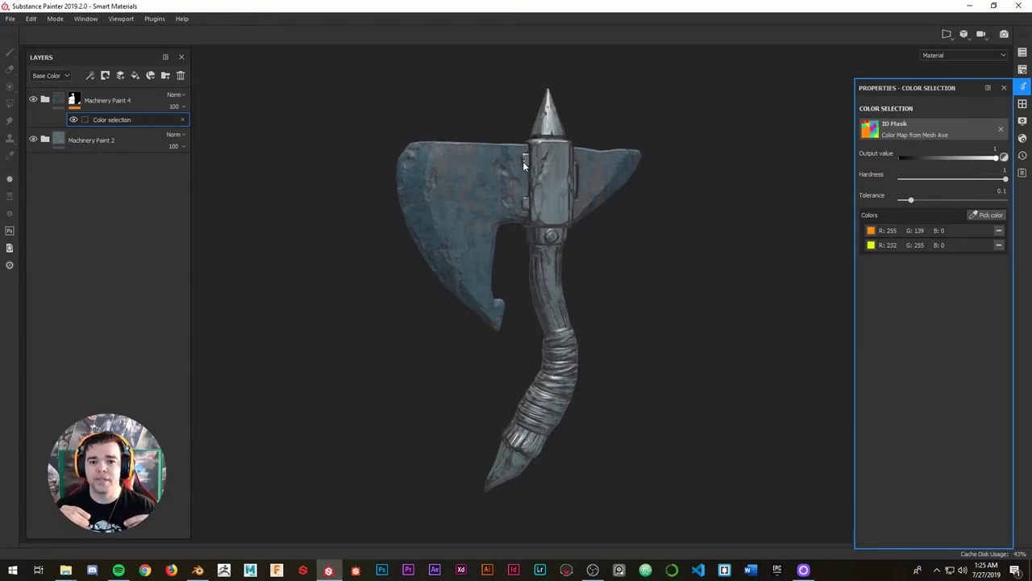
pyautogui.scroll(3, 522, 161)
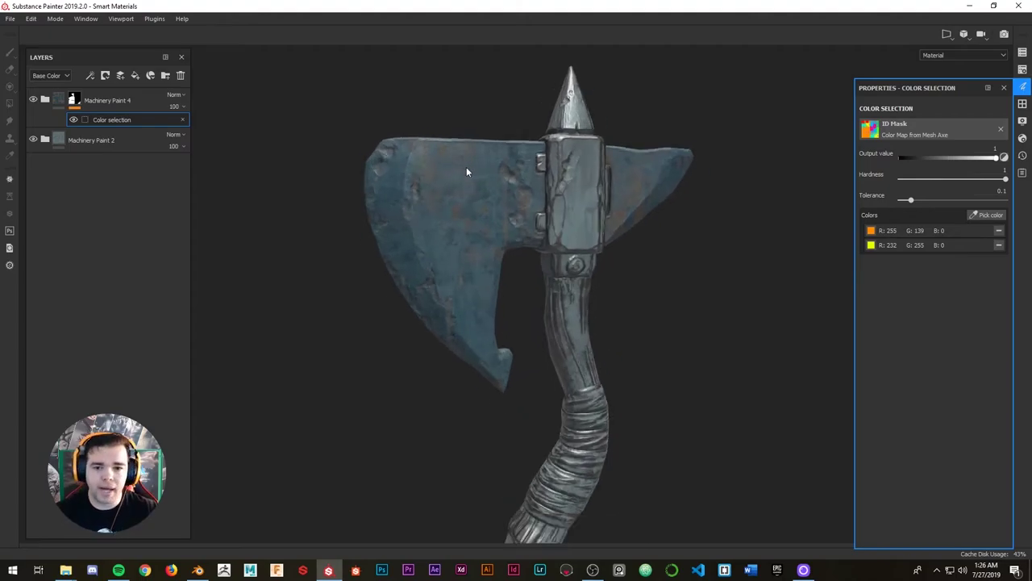
pyautogui.click(46, 99)
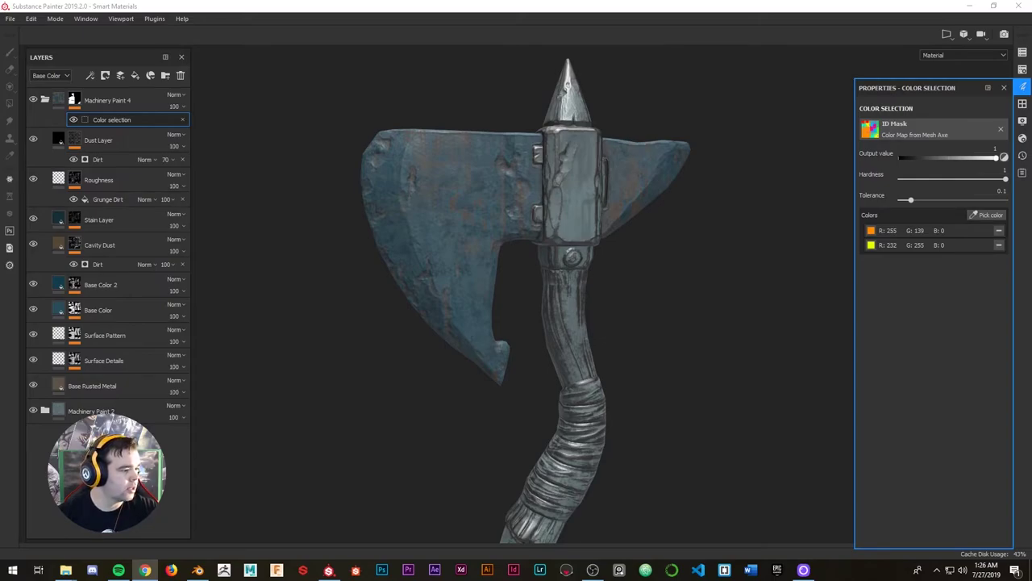
# - Switch to the ArtStation store in Chrome and browse the smart material listings
pyautogui.moveTo(0, 24)
pyautogui.mouseDown()
pyautogui.moveTo(325, 16)
pyautogui.moveTo(395, 1)
pyautogui.mouseUp()
pyautogui.scroll(-3, 318, 338)
pyautogui.click(500, 233)
pyautogui.click(777, 291)
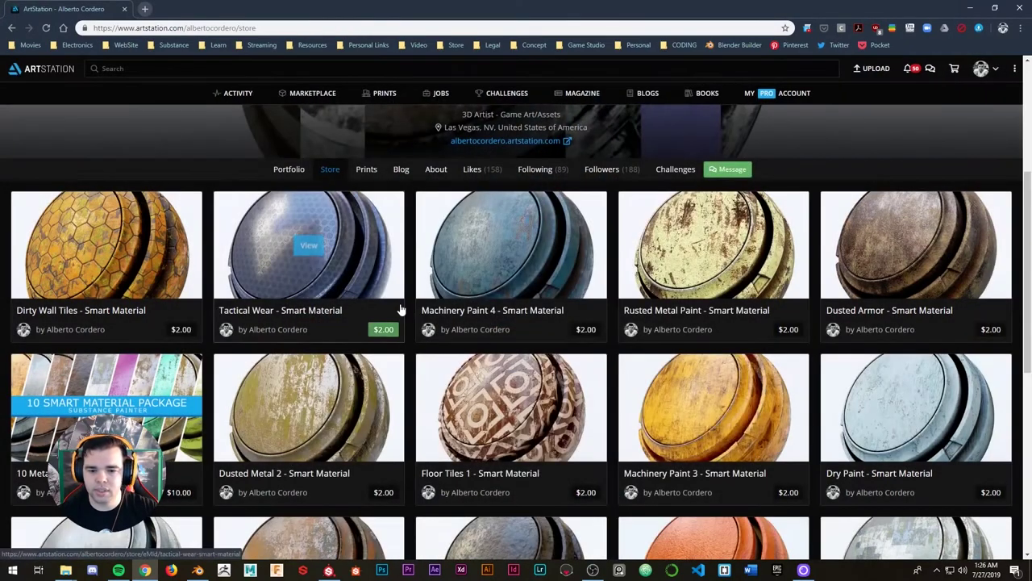
pyautogui.scroll(-5, 458, 363)
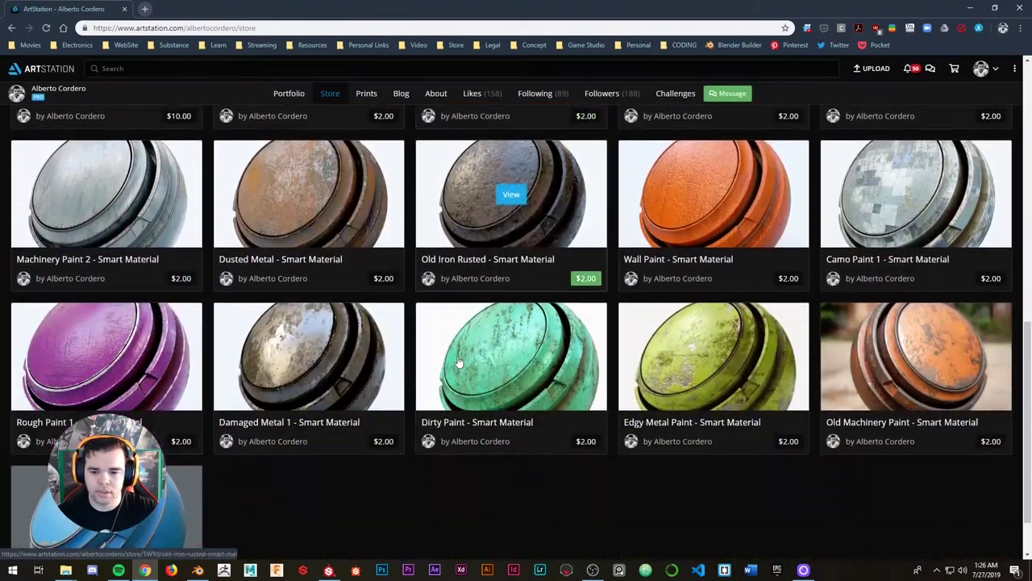
# - Open the Machinery Paint 2 product in a new tab and view the Machinery Paint 4 product preview
pyautogui.scroll(1, 452, 360)
pyautogui.middleClick(81, 250)
pyautogui.scroll(8, 378, 253)
pyautogui.click(493, 341)
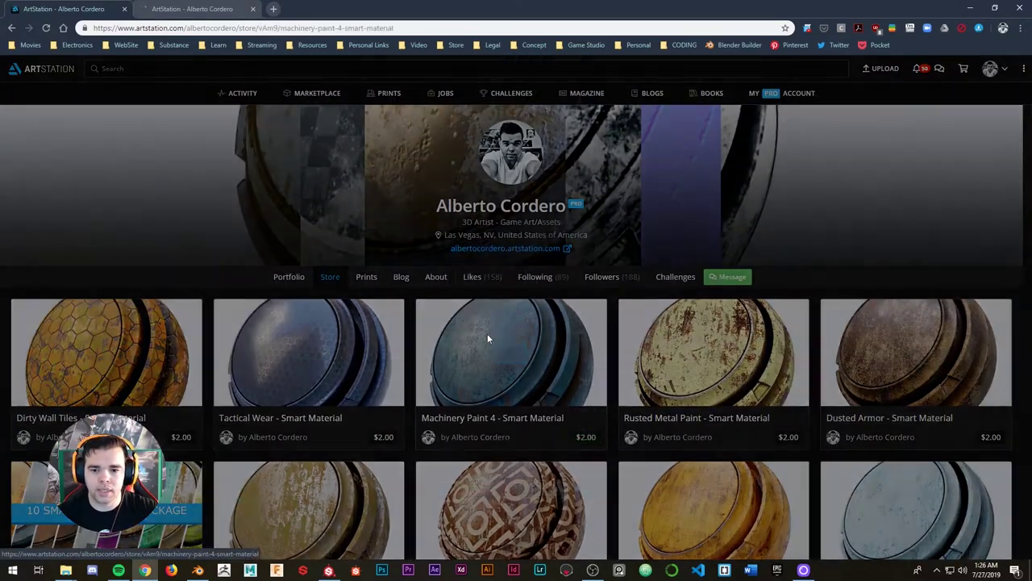
pyautogui.scroll(-3, 497, 197)
pyautogui.scroll(3, 484, 194)
pyautogui.click(212, 159)
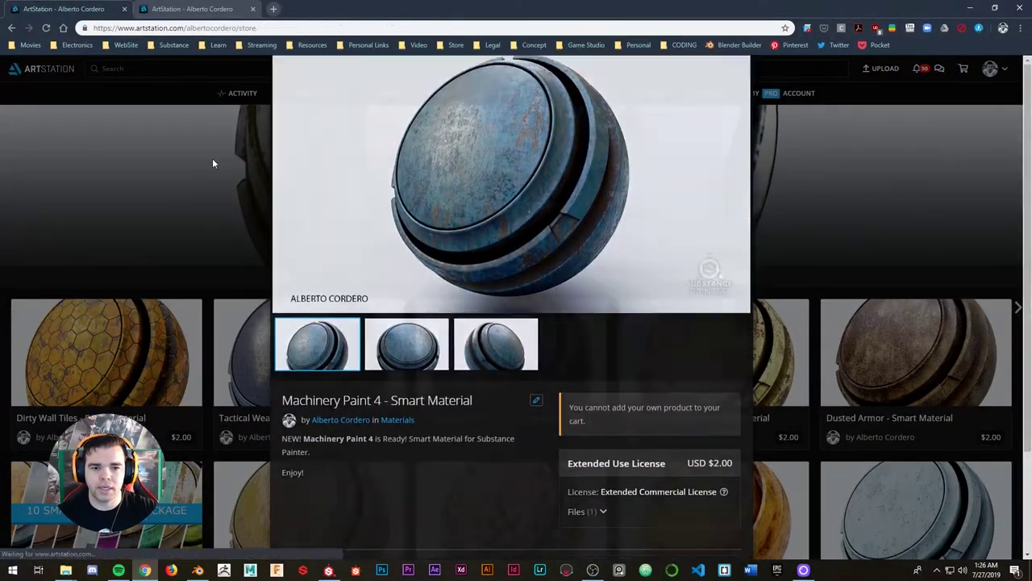
# - View the Machinery Paint 2 product page, then close the store tabs to return to Substance Painter
pyautogui.click(195, 9)
pyautogui.click(267, 215)
pyautogui.middleClick(207, 3)
pyautogui.middleClick(108, 11)
# - Examine the Machinery Paint 4 surface pattern and rust on the axe blade up close and from a distance
pyautogui.keyDown('alt'); pyautogui.moveTo(586, 218); pyautogui.dragTo(715, 202); pyautogui.keyUp('alt')
pyautogui.keyDown('alt'); pyautogui.moveTo(507, 105); pyautogui.dragTo(426, 127); pyautogui.keyUp('alt')
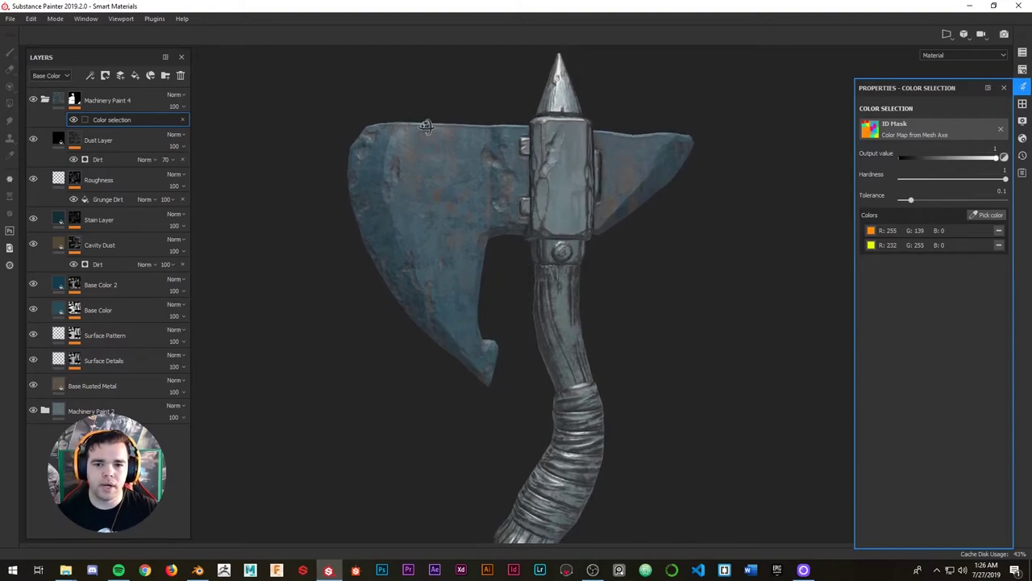
pyautogui.keyDown('alt'); pyautogui.moveTo(362, 137); pyautogui.dragTo(452, 173, button='right'); pyautogui.keyUp('alt')
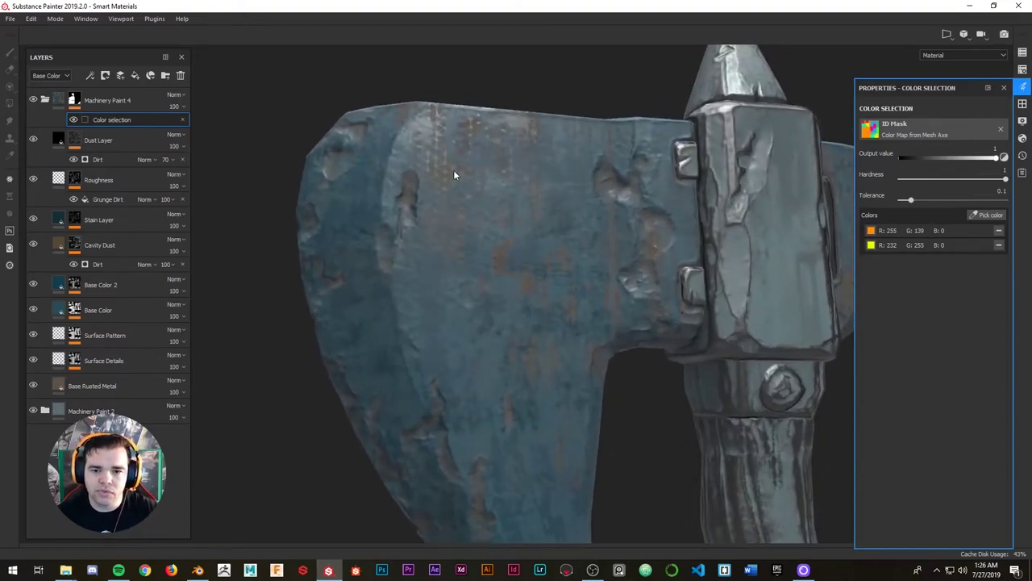
pyautogui.keyDown('alt'); pyautogui.moveTo(440, 149); pyautogui.dragTo(467, 177); pyautogui.keyUp('alt')
pyautogui.scroll(-5, 469, 188)
pyautogui.scroll(2, 487, 173)
pyautogui.keyDown('alt'); pyautogui.moveTo(487, 174); pyautogui.dragTo(476, 167, button='middle'); pyautogui.keyUp('alt')
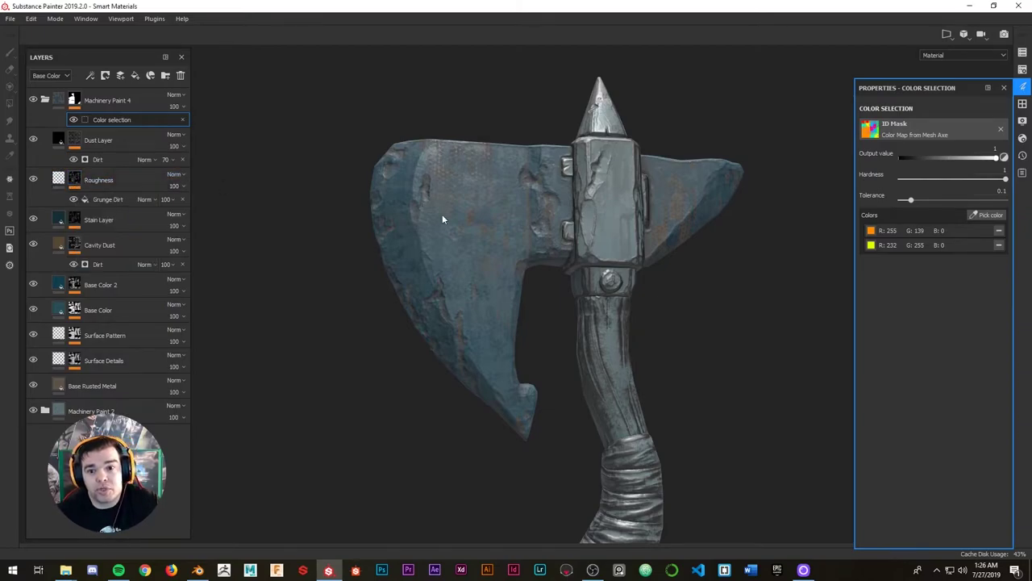
pyautogui.keyDown('alt'); pyautogui.moveTo(500, 208); pyautogui.dragTo(500, 191); pyautogui.keyUp('alt')
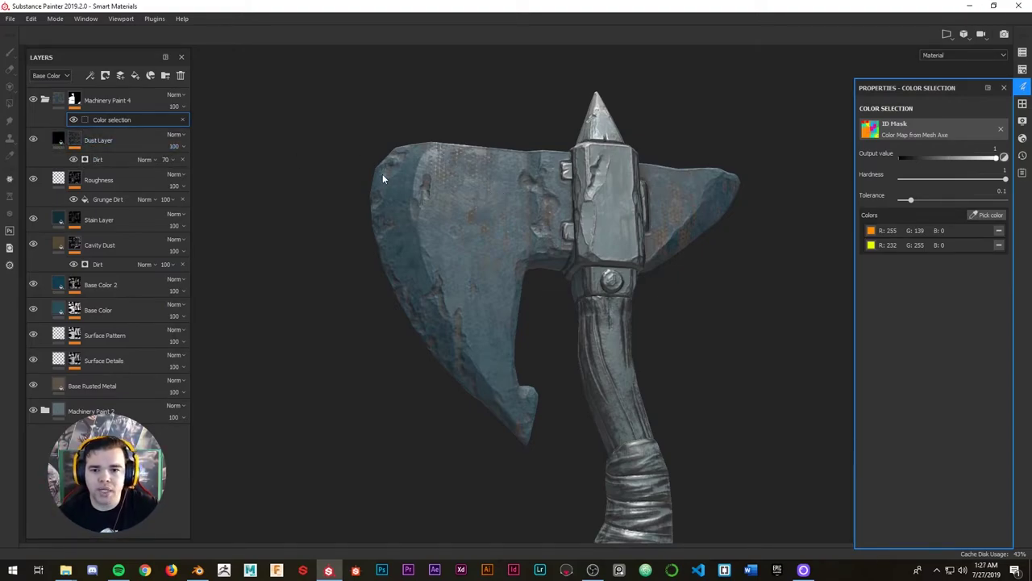
# - Toggle the Dust Layer's visibility off and on to compare its effect on the blade
pyautogui.click(34, 140)
pyautogui.click(34, 140)
pyautogui.click(34, 140)
pyautogui.click(34, 141)
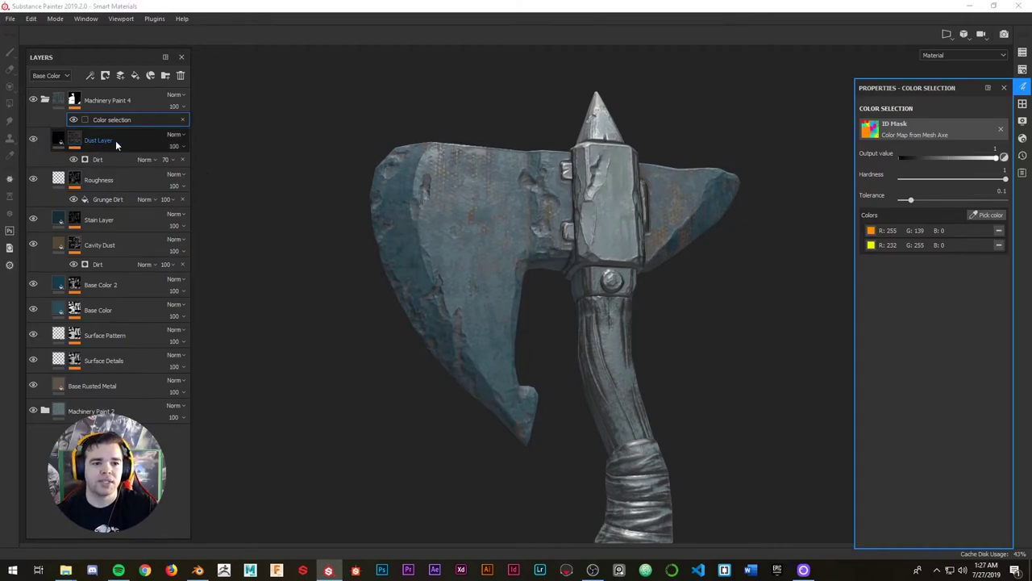
# - Toggle the visibility of the Roughness, Stain Layer and Cavity Dust layers to compare their effect on the blade
pyautogui.click(33, 180)
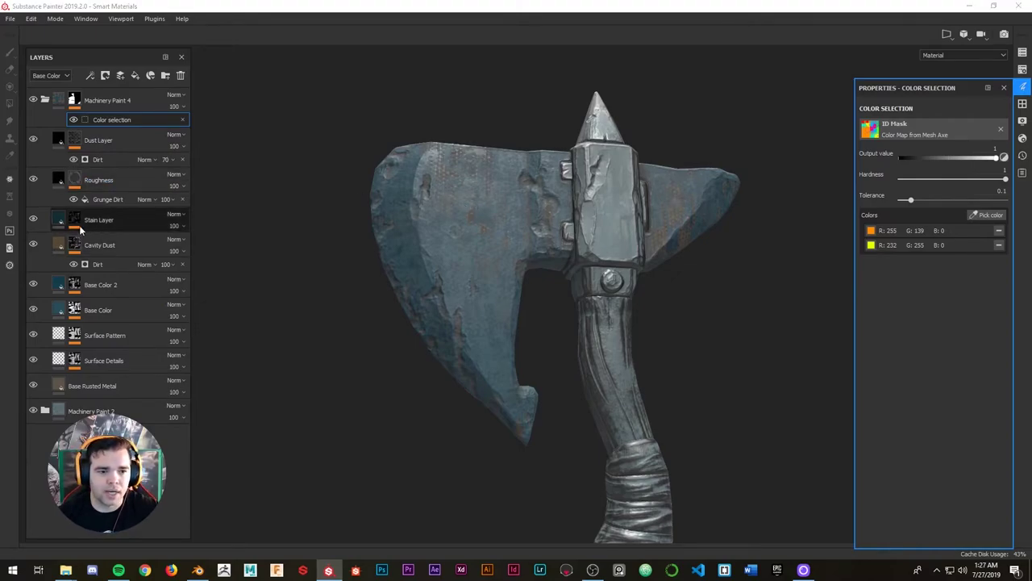
pyautogui.click(33, 244)
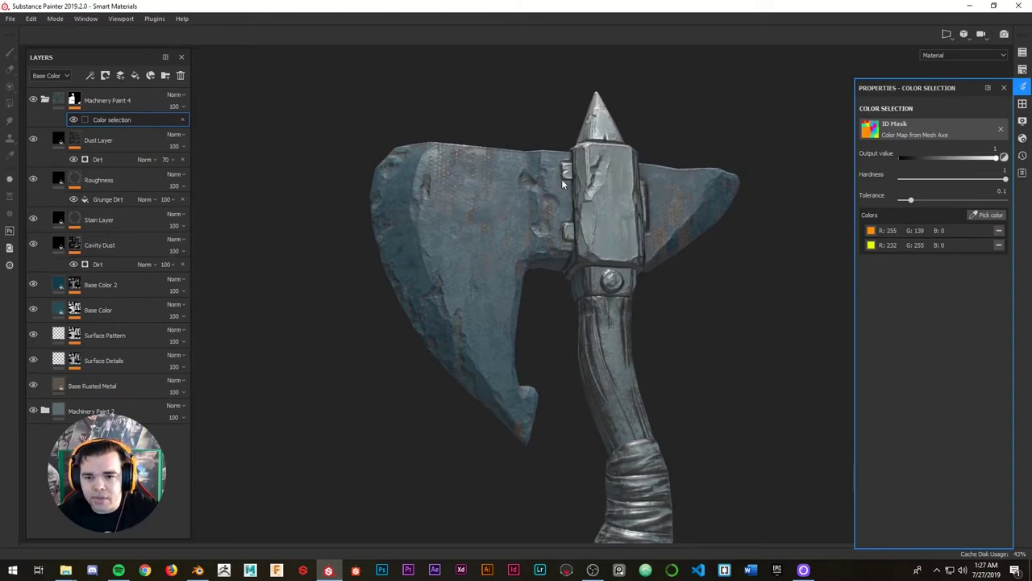
pyautogui.scroll(2, 561, 179)
pyautogui.keyDown('alt'); pyautogui.moveTo(548, 193); pyautogui.dragTo(556, 203); pyautogui.keyUp('alt')
pyautogui.scroll(1, 557, 203)
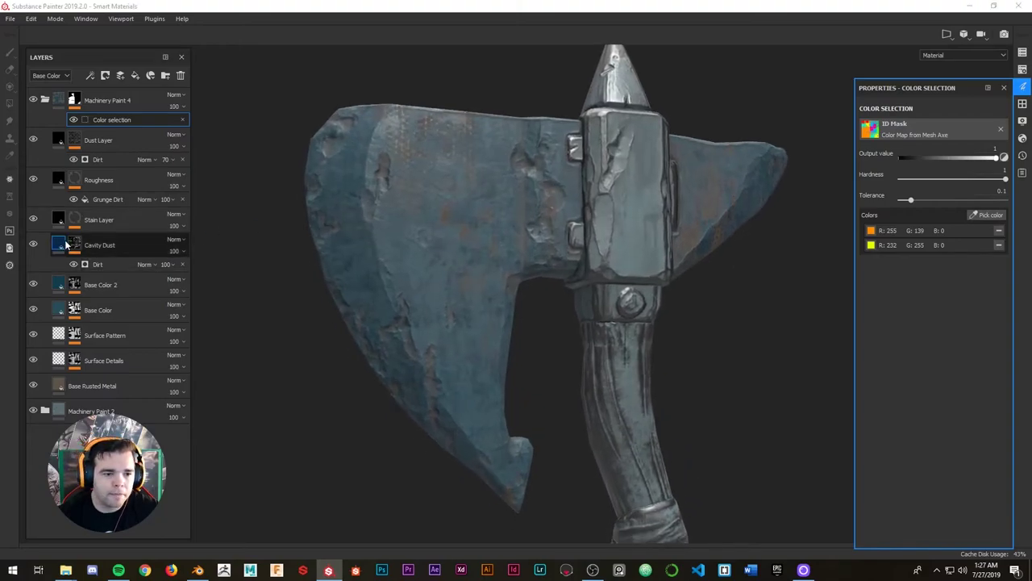
pyautogui.scroll(-1, 424, 205)
# - Toggle the Base Color 2 and Base Color layers off and on to compare their effect on the blade
pyautogui.click(35, 284)
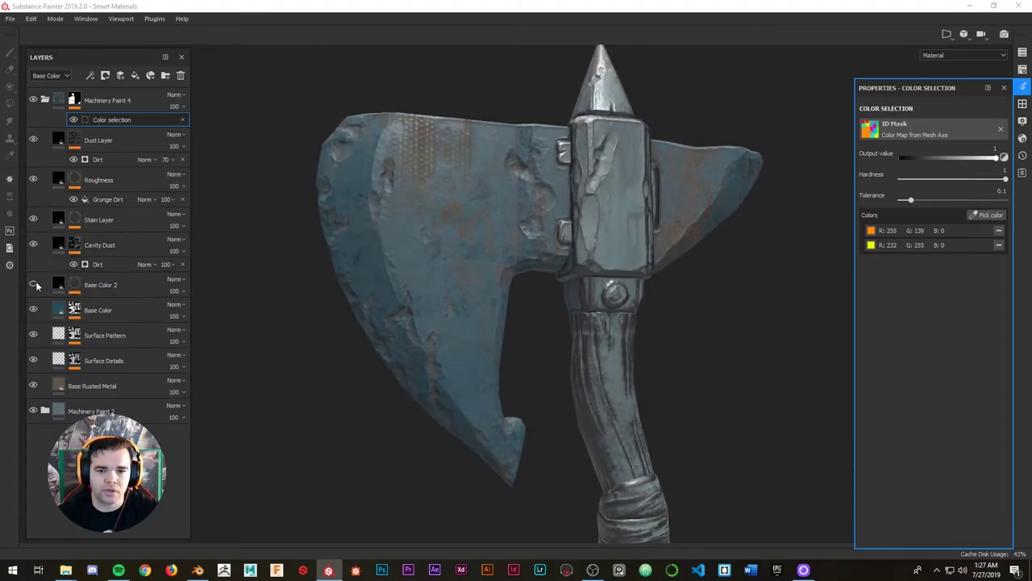
pyautogui.click(34, 284)
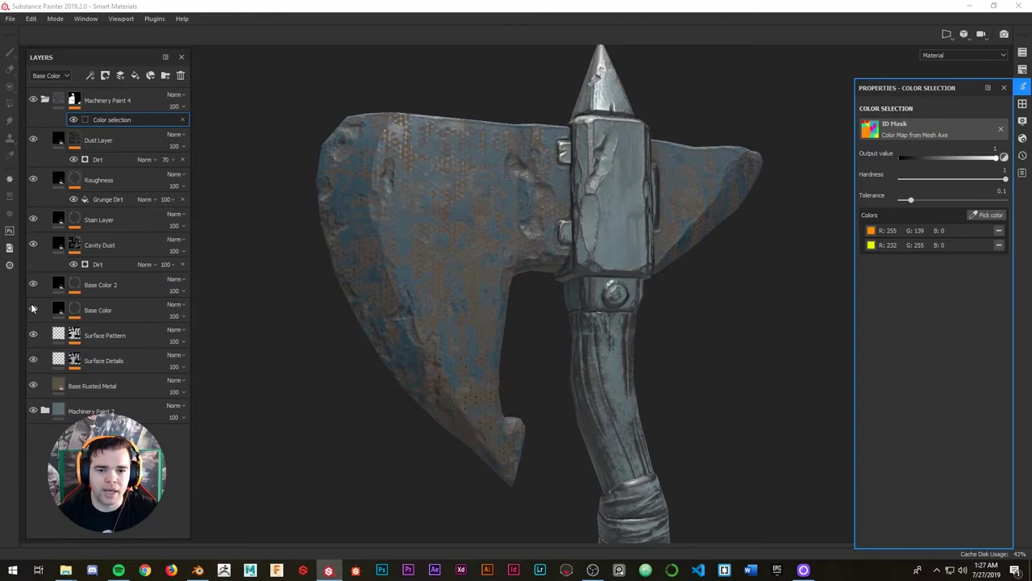
pyautogui.click(32, 308)
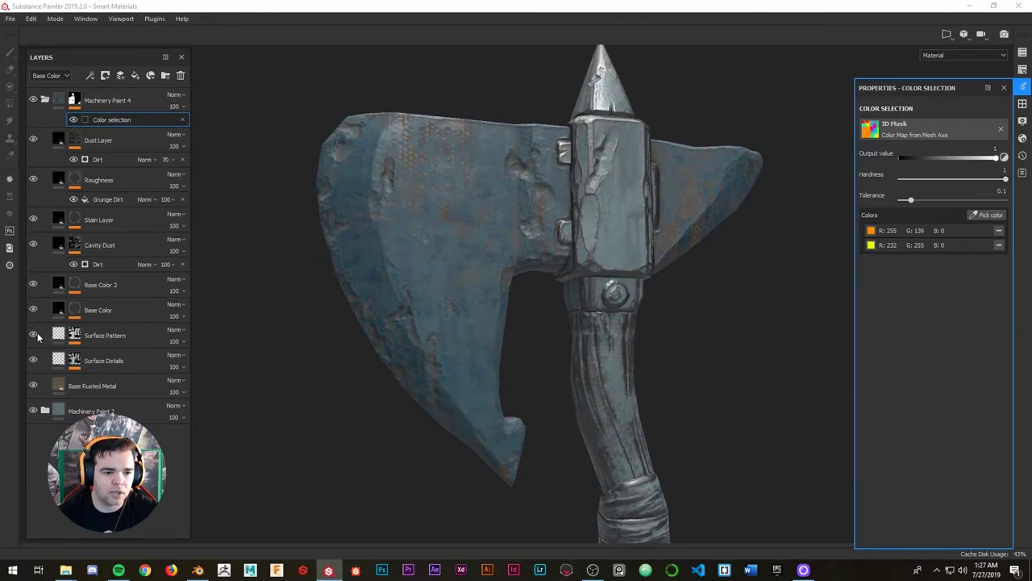
# - Toggle the Surface Pattern layer's visibility repeatedly to see where its pattern affects the blade
pyautogui.click(32, 336)
pyautogui.click(32, 332)
pyautogui.click(108, 337)
pyautogui.click(32, 334)
pyautogui.click(32, 334)
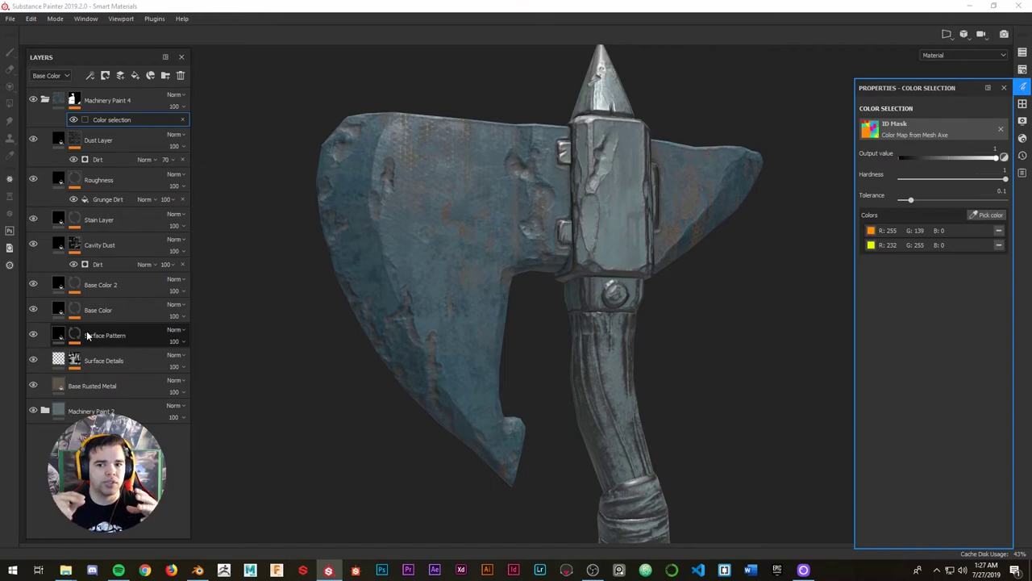
# - Show the effects in the Surface Pattern layer's mask and compare the blade with the layer hidden and shown
pyautogui.click(75, 332)
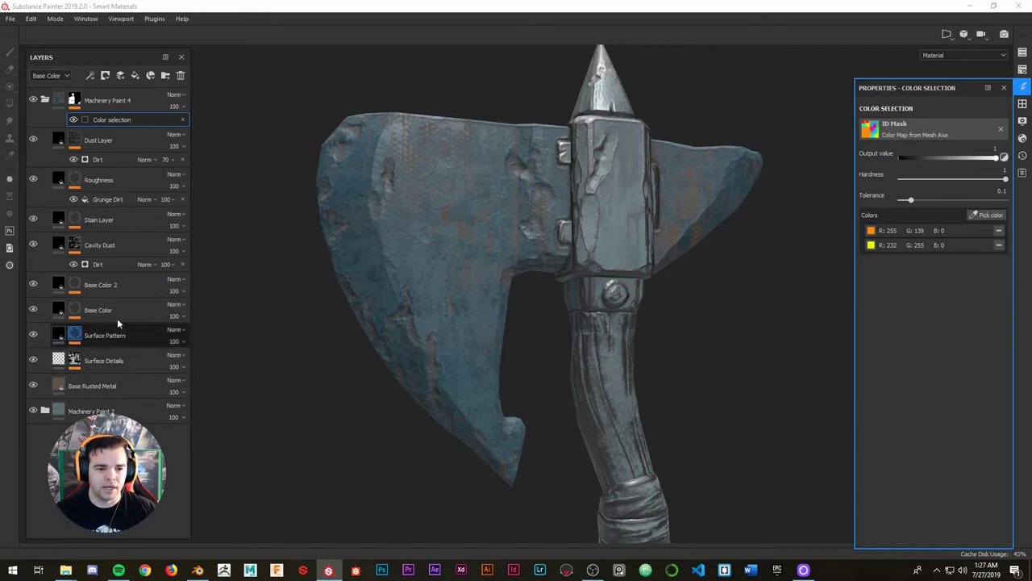
pyautogui.click(1023, 87)
pyautogui.click(1024, 53)
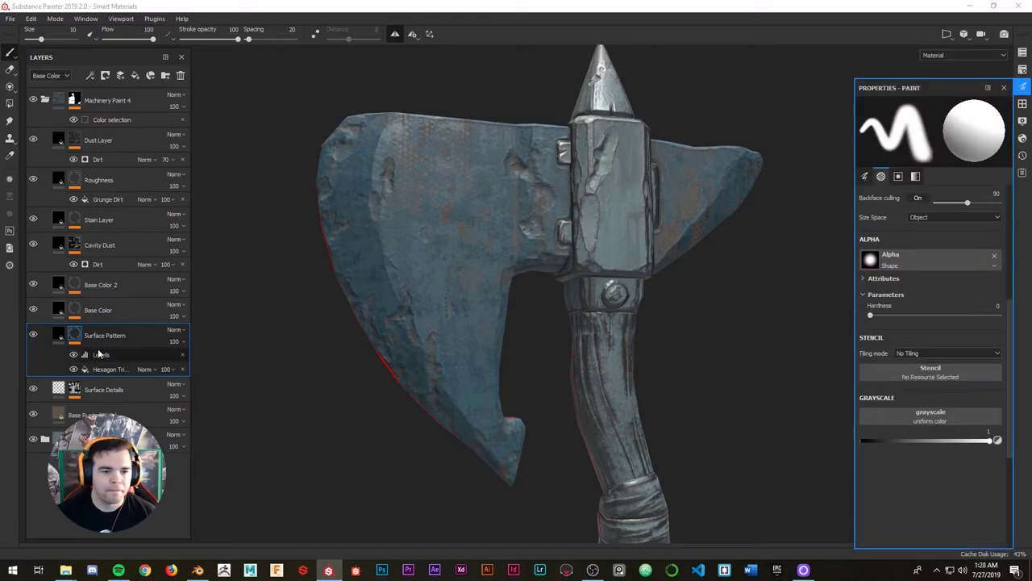
pyautogui.moveTo(438, 145)
pyautogui.keyDown('alt'); pyautogui.mouseDown()
pyautogui.moveTo(427, 154)
pyautogui.moveTo(440, 164)
pyautogui.mouseUp(); pyautogui.keyUp('alt')
pyautogui.keyDown('alt'); pyautogui.moveTo(439, 164); pyautogui.dragTo(441, 150, button='middle'); pyautogui.keyUp('alt')
pyautogui.click(33, 335)
pyautogui.click(33, 335)
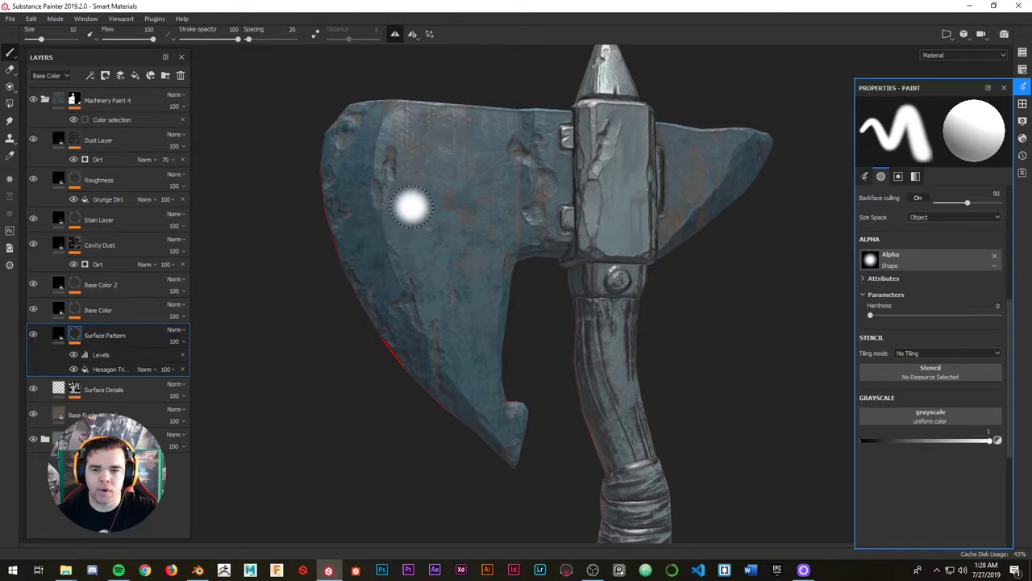
pyautogui.keyDown('alt'); pyautogui.moveTo(477, 185); pyautogui.dragTo(468, 166); pyautogui.keyUp('alt')
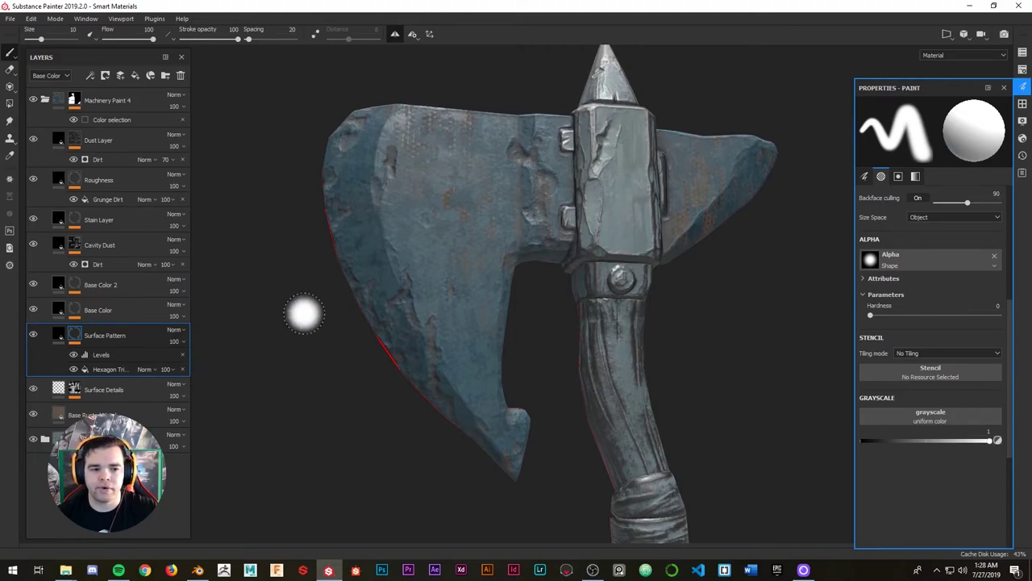
pyautogui.moveTo(421, 132)
pyautogui.keyDown('alt'); pyautogui.mouseDown()
pyautogui.moveTo(431, 125)
pyautogui.moveTo(439, 138)
pyautogui.mouseUp(); pyautogui.keyUp('alt')
# - Select the Hexagon Triangle fill in the Surface Pattern mask and hide its projection manipulator
pyautogui.click(99, 370)
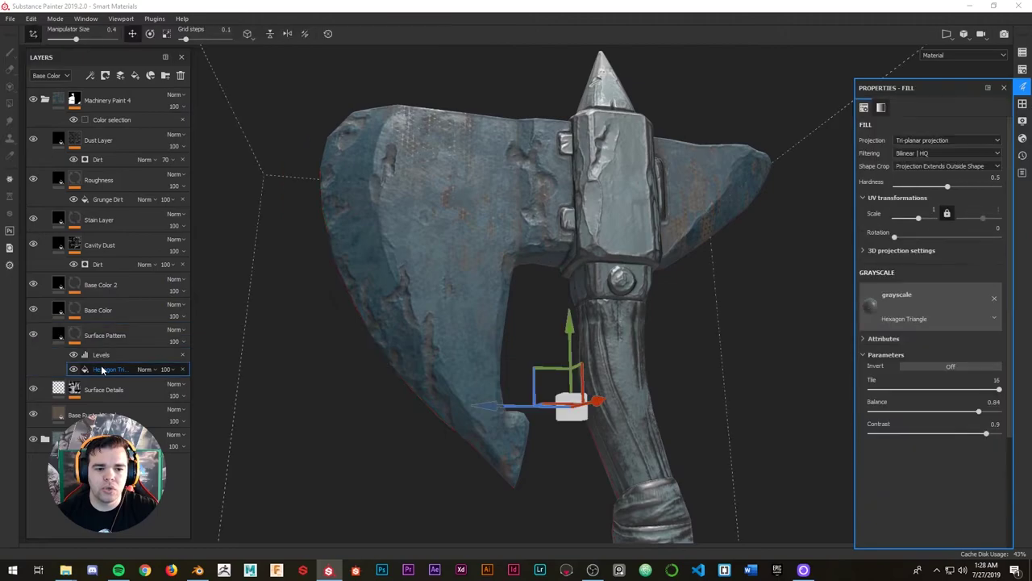
pyautogui.click(33, 35)
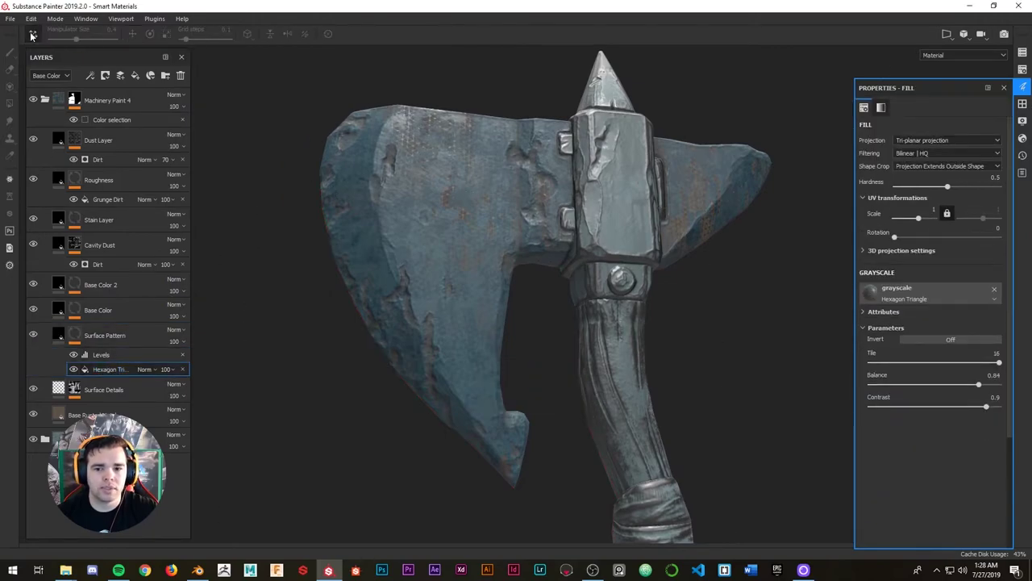
pyautogui.keyDown('alt'); pyautogui.moveTo(480, 139); pyautogui.dragTo(472, 129); pyautogui.keyUp('alt')
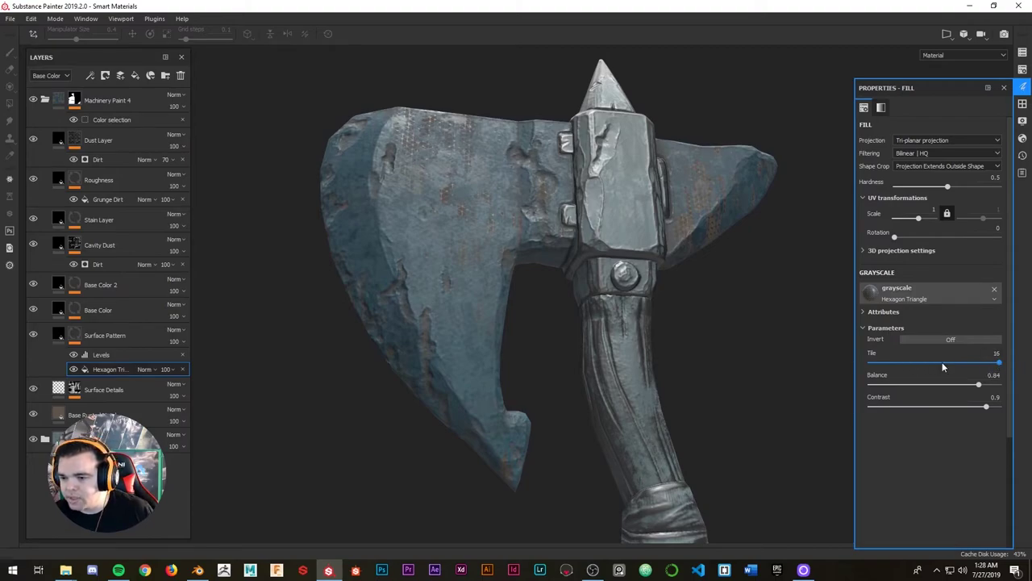
# - Set the Hexagon Triangle fill's Tile to 10, Balance to 0.87 and Contrast to 0.6
pyautogui.moveTo(999, 363)
pyautogui.mouseDown()
pyautogui.moveTo(905, 368)
pyautogui.moveTo(1003, 365)
pyautogui.mouseUp()
pyautogui.scroll(2, 464, 254)
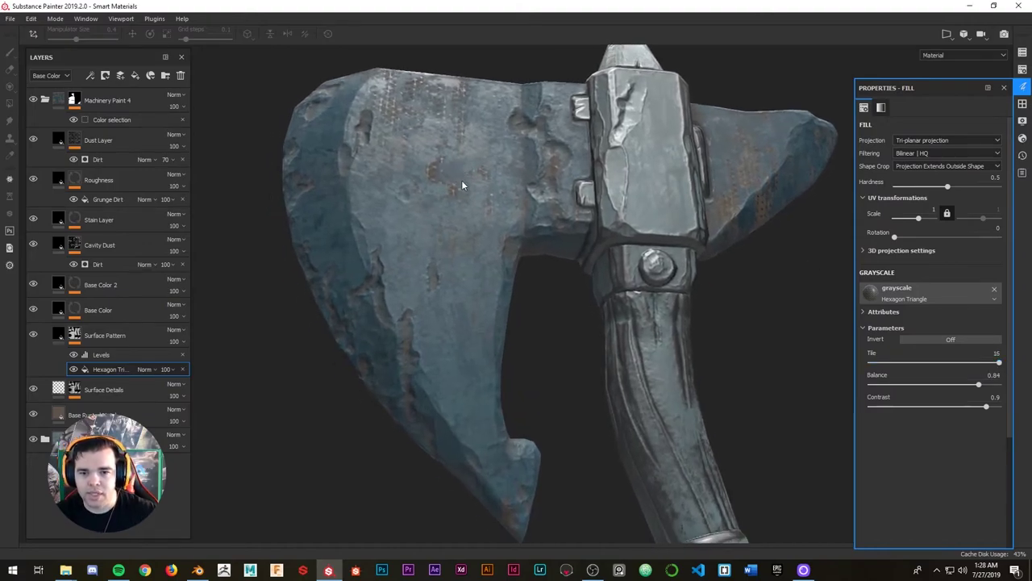
pyautogui.moveTo(979, 385)
pyautogui.mouseDown()
pyautogui.moveTo(876, 382)
pyautogui.moveTo(968, 382)
pyautogui.mouseUp()
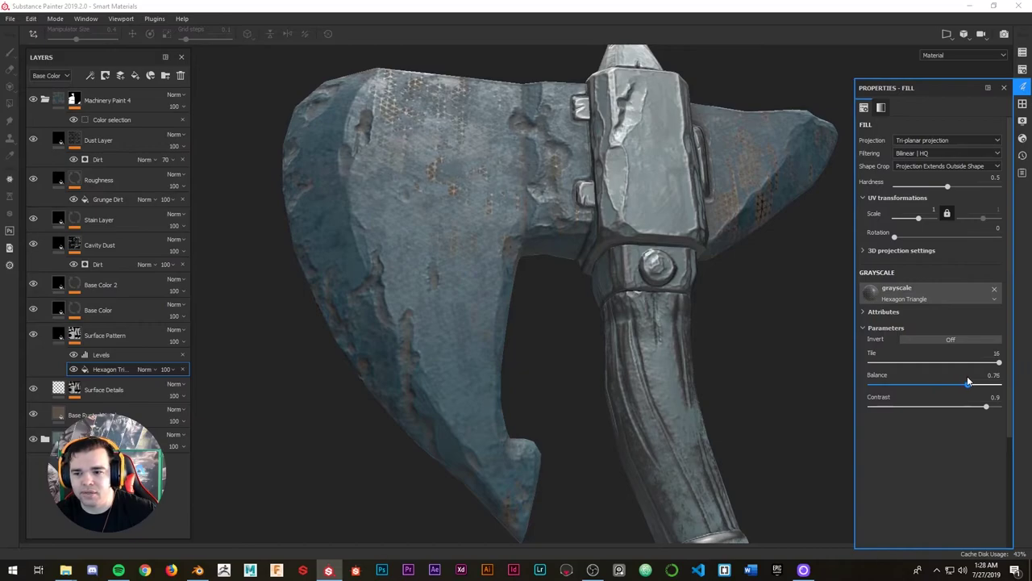
pyautogui.moveTo(986, 408)
pyautogui.mouseDown()
pyautogui.moveTo(909, 409)
pyautogui.moveTo(1006, 409)
pyautogui.moveTo(923, 408)
pyautogui.moveTo(981, 408)
pyautogui.moveTo(945, 386)
pyautogui.moveTo(980, 389)
pyautogui.moveTo(956, 387)
pyautogui.moveTo(973, 393)
pyautogui.mouseUp()
pyautogui.click(997, 354)
pyautogui.write('10')
pyautogui.press('Return')
pyautogui.click(997, 354)
pyautogui.write('10')
pyautogui.press('Return')
pyautogui.moveTo(971, 385); pyautogui.dragTo(948, 407)
pyautogui.keyDown('alt'); pyautogui.moveTo(446, 158); pyautogui.dragTo(430, 140); pyautogui.keyUp('alt')
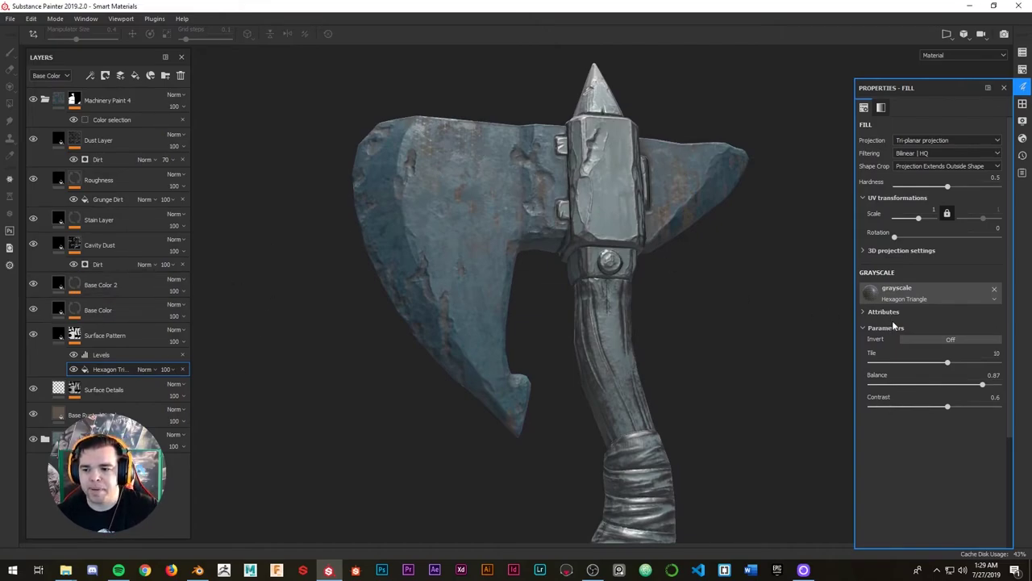
# - Toggle the Surface Details layer's visibility and inspect its effect on the blade up close
pyautogui.click(33, 390)
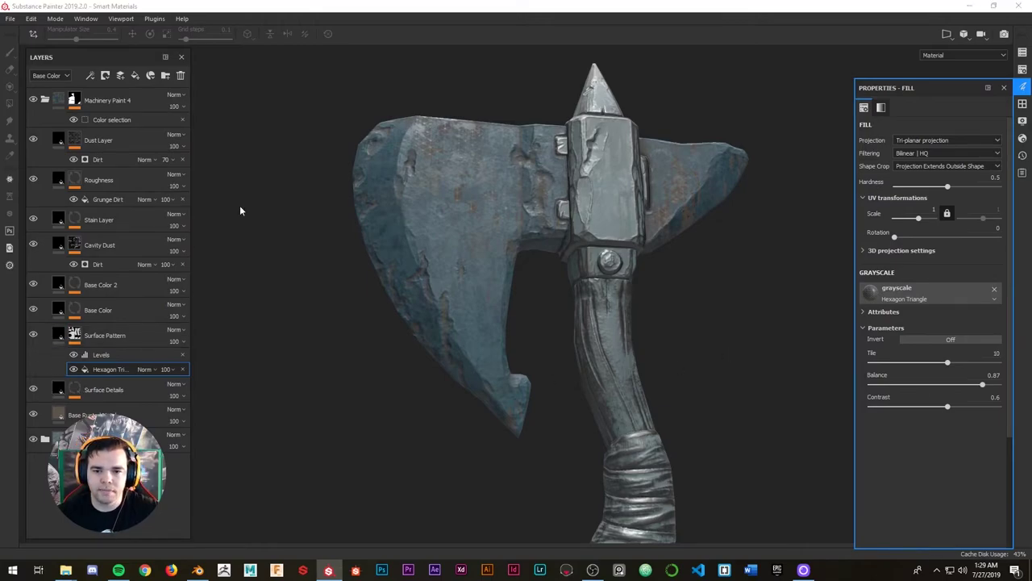
pyautogui.scroll(3, 416, 211)
pyautogui.keyDown('alt'); pyautogui.moveTo(459, 184); pyautogui.dragTo(453, 137); pyautogui.keyUp('alt')
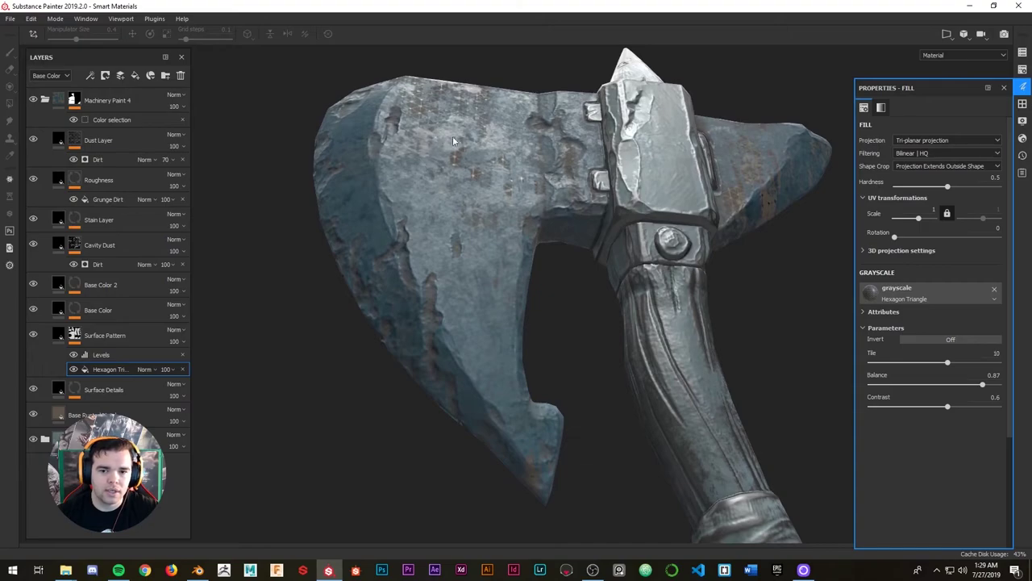
# - Select the Grunge Concrete Burnt fill in the Surface Details mask and try a Balance of 0.42
pyautogui.click(75, 389)
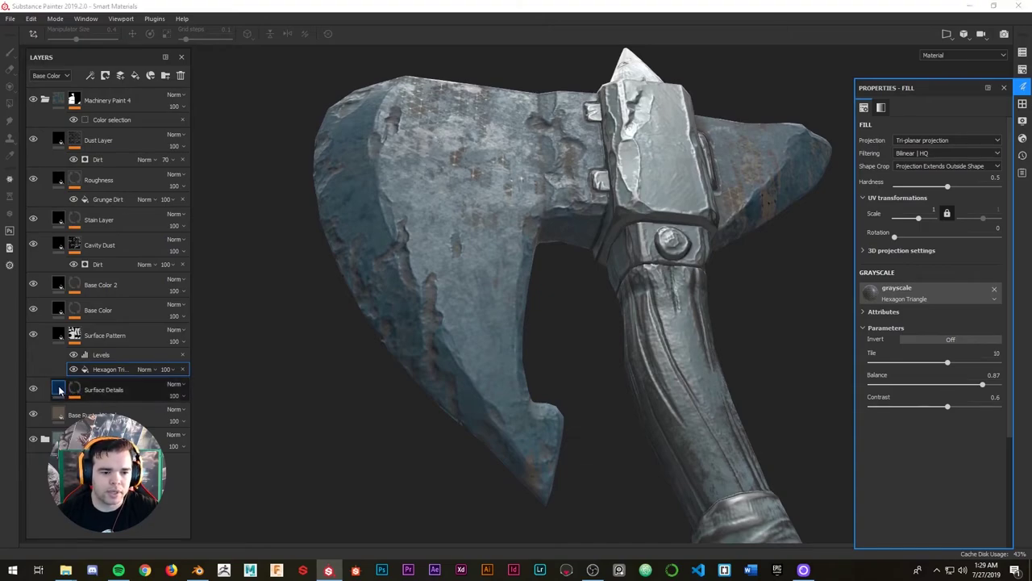
pyautogui.click(74, 395)
pyautogui.click(106, 424)
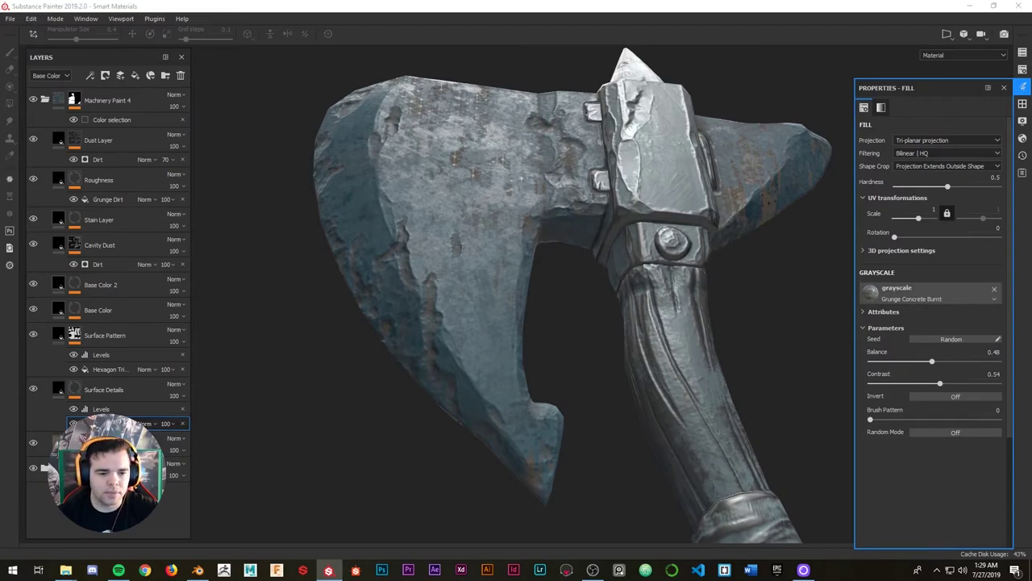
pyautogui.scroll(-1, 903, 462)
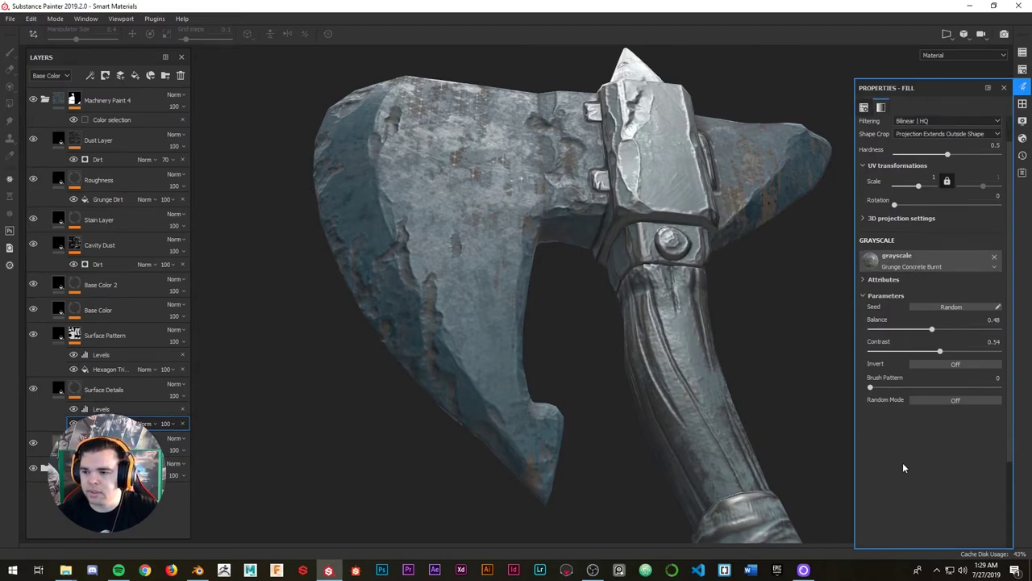
pyautogui.scroll(1, 908, 436)
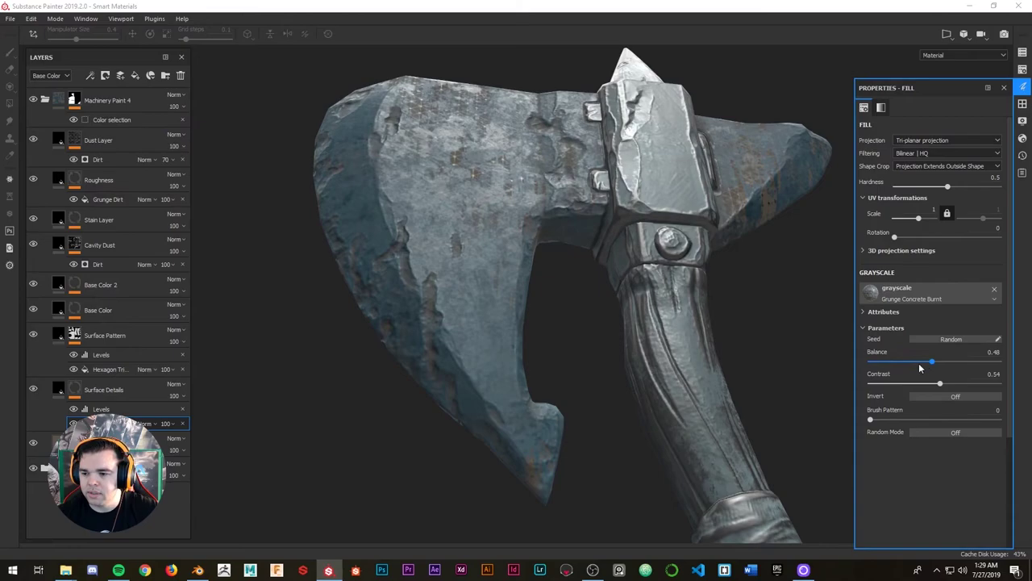
pyautogui.moveTo(931, 364); pyautogui.dragTo(953, 363)
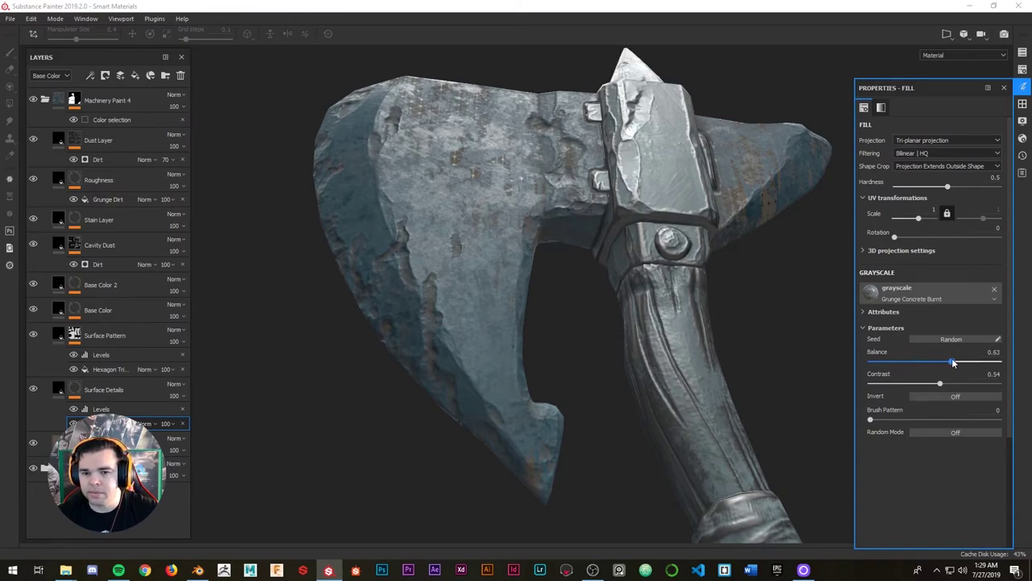
# - Raise the Surface Details layer's Height to 0.0574
pyautogui.click(62, 389)
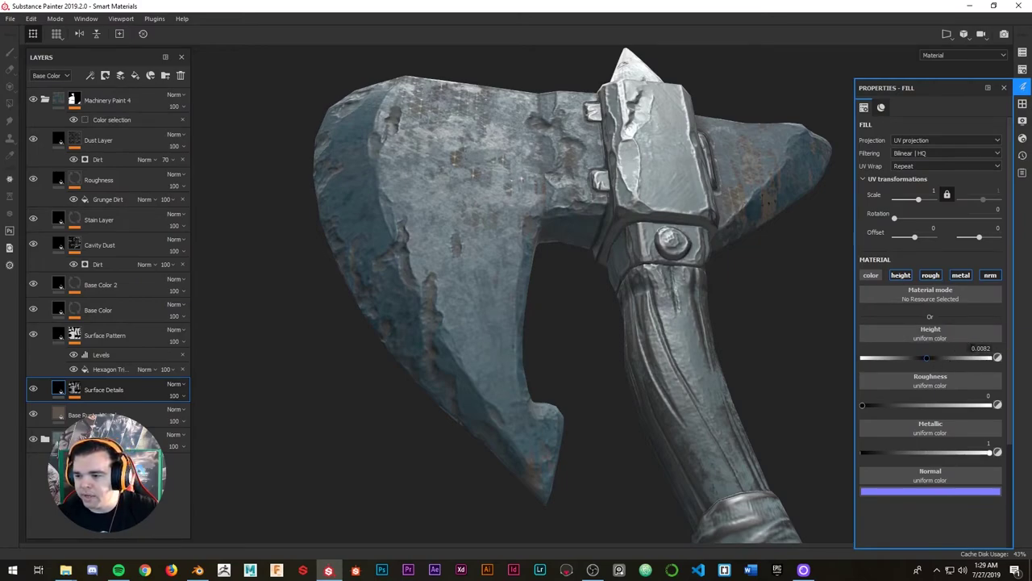
pyautogui.click(984, 348)
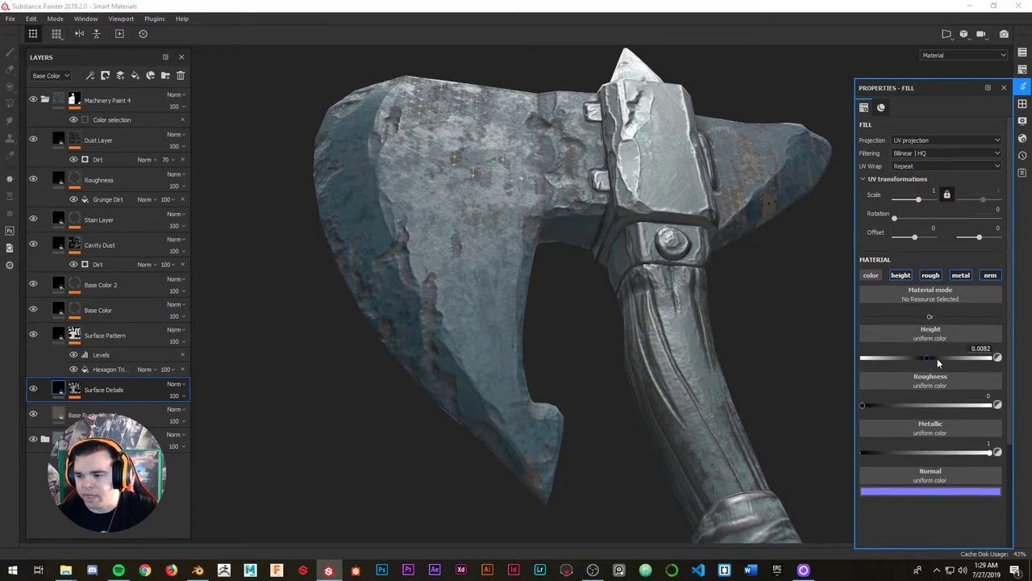
pyautogui.moveTo(928, 357); pyautogui.dragTo(929, 356)
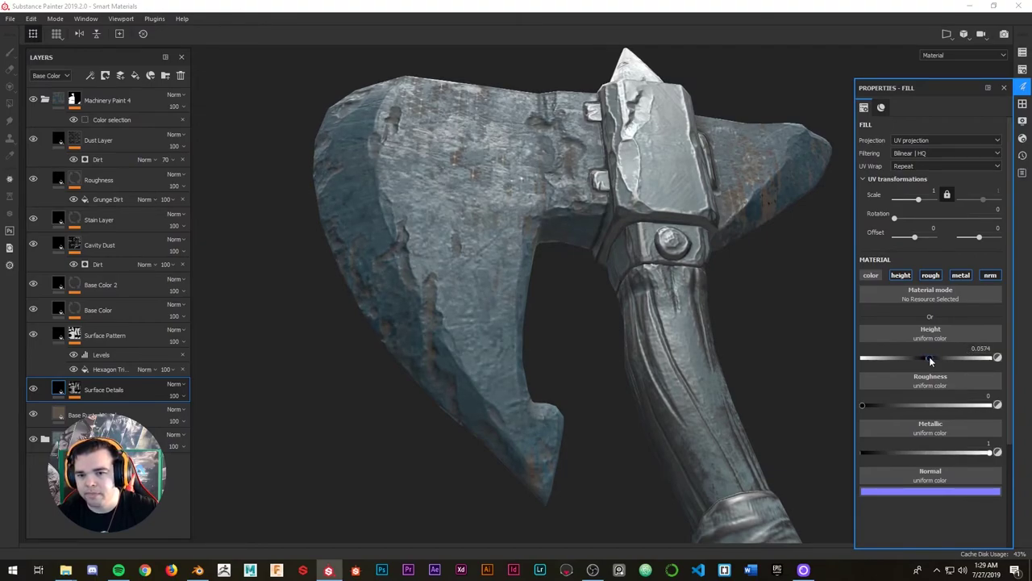
# - Replace the grunge texture of the Surface Details mask fill with Grunge Dirt, searching the resources for "grunge"
pyautogui.click(74, 389)
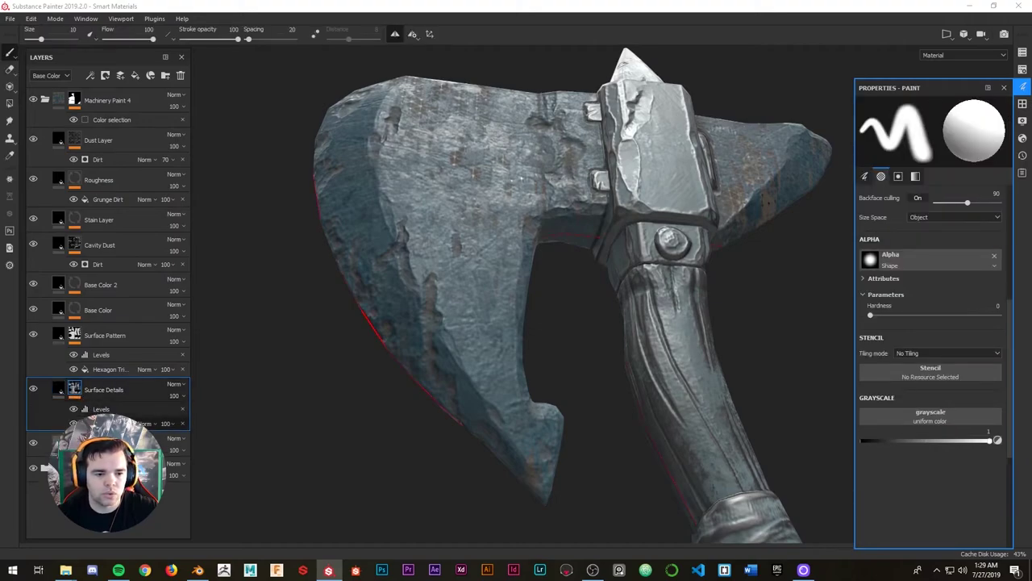
pyautogui.click(88, 408)
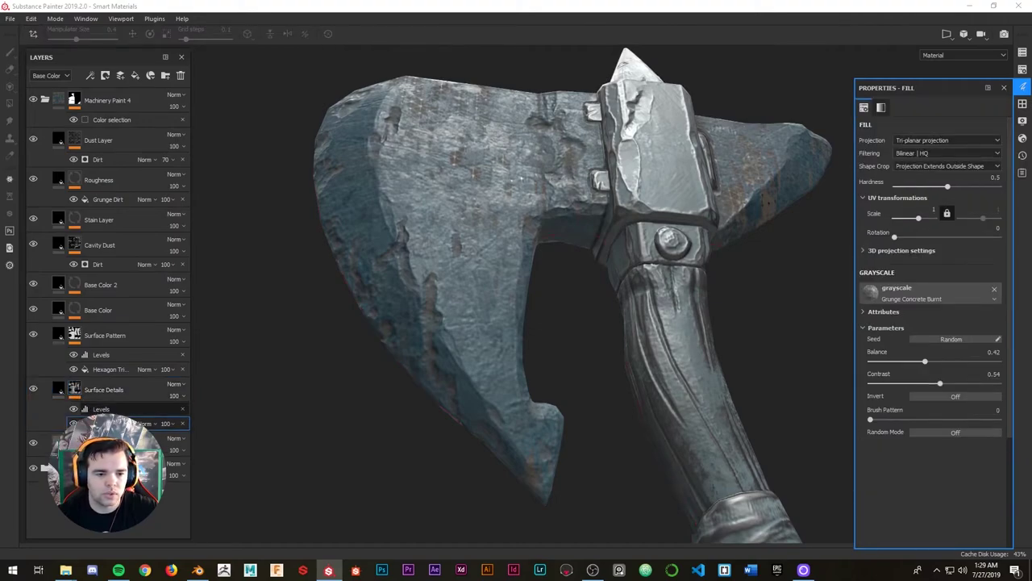
pyautogui.click(77, 422)
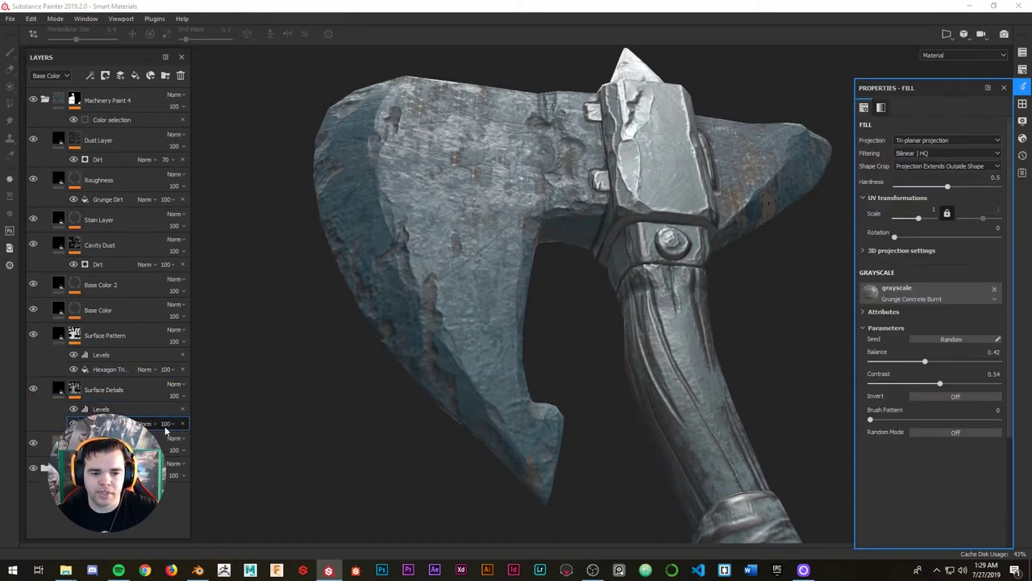
pyautogui.scroll(-5, 919, 291)
pyautogui.scroll(4, 885, 260)
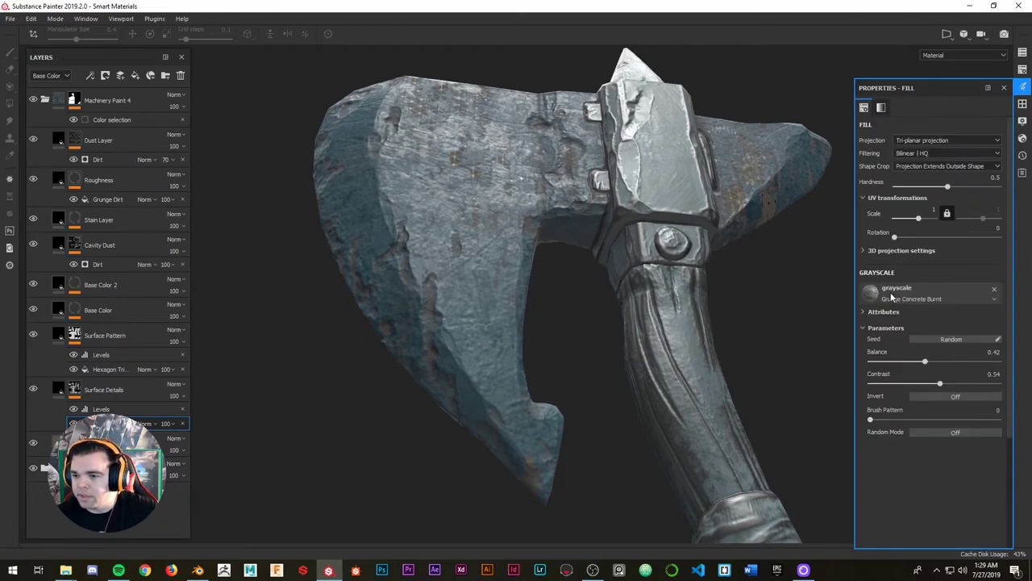
pyautogui.click(892, 291)
pyautogui.click(939, 315)
pyautogui.write('grung')
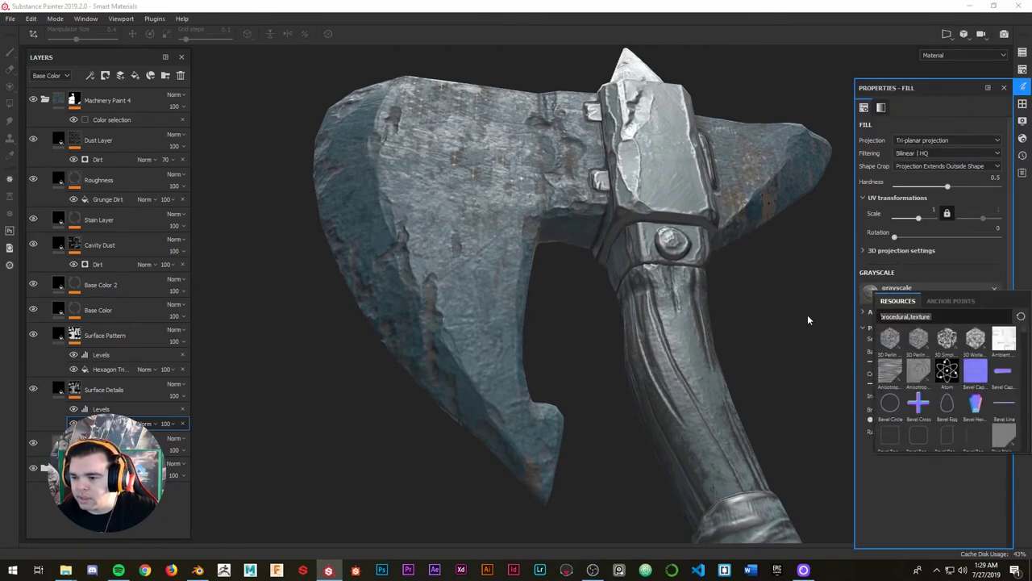
pyautogui.write('e')
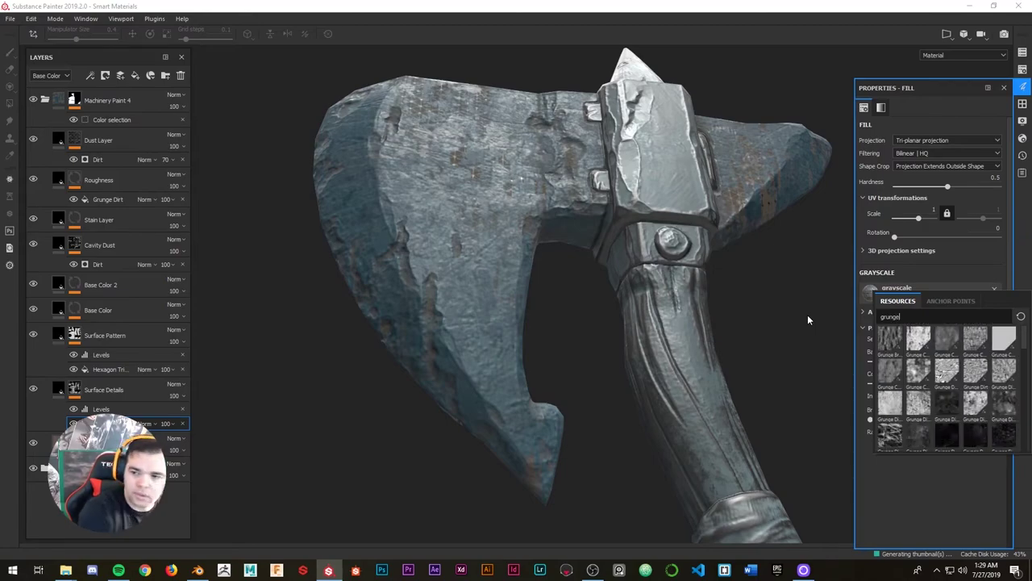
pyautogui.click(984, 376)
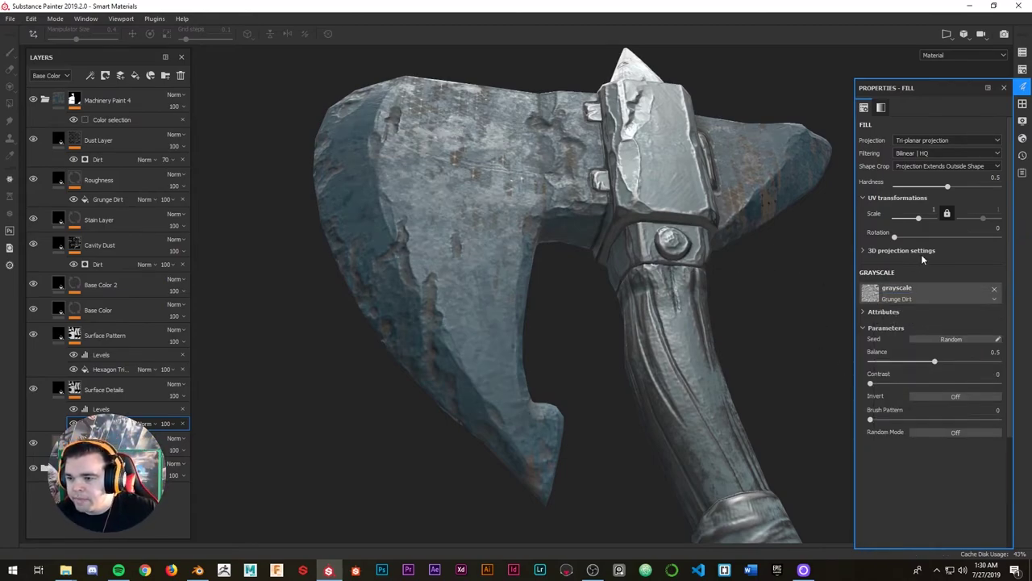
# - Raise the Grunge Dirt fill's Balance slightly and inspect the blade from near and far
pyautogui.keyDown('alt'); pyautogui.moveTo(482, 153); pyautogui.dragTo(469, 148); pyautogui.keyUp('alt')
pyautogui.moveTo(933, 365)
pyautogui.mouseDown()
pyautogui.moveTo(911, 363)
pyautogui.moveTo(948, 359)
pyautogui.moveTo(907, 358)
pyautogui.moveTo(933, 385)
pyautogui.moveTo(954, 386)
pyautogui.moveTo(892, 360)
pyautogui.moveTo(941, 366)
pyautogui.mouseUp()
pyautogui.keyDown('alt'); pyautogui.moveTo(428, 191); pyautogui.dragTo(498, 189); pyautogui.keyUp('alt')
pyautogui.scroll(-5, 459, 192)
pyautogui.scroll(-3, 466, 194)
pyautogui.scroll(6, 484, 190)
pyautogui.scroll(3, 452, 183)
# - Replace the Surface Details mask fill's grunge texture with Grunge Map 010
pyautogui.click(916, 295)
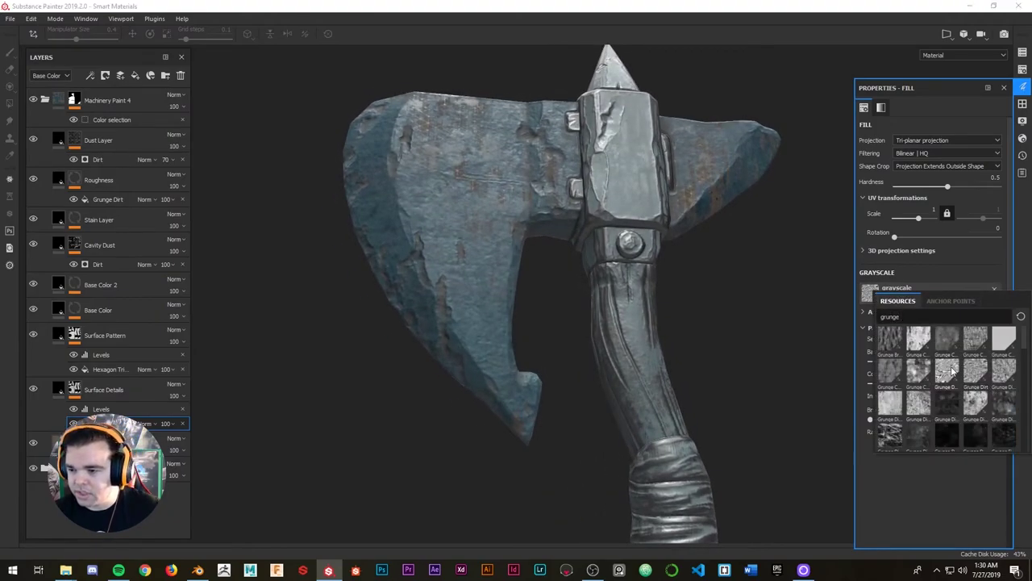
pyautogui.scroll(-3, 943, 354)
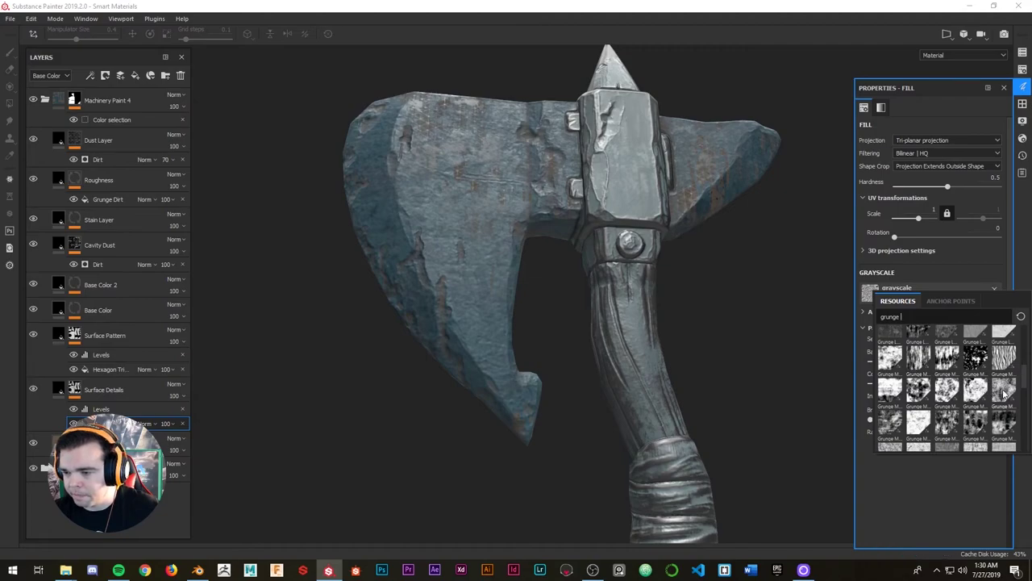
pyautogui.click(1005, 392)
pyautogui.keyDown('alt'); pyautogui.moveTo(546, 218); pyautogui.dragTo(544, 189); pyautogui.keyUp('alt')
# - Tune the Grunge Map 010 fill to a Balance of 0.29 and a Contrast of 0.83, checking the blade from near and far
pyautogui.moveTo(934, 375); pyautogui.dragTo(908, 376)
pyautogui.scroll(2, 482, 174)
pyautogui.moveTo(482, 175)
pyautogui.keyDown('alt'); pyautogui.mouseDown()
pyautogui.moveTo(458, 168)
pyautogui.moveTo(487, 157)
pyautogui.mouseUp(); pyautogui.keyUp('alt')
pyautogui.moveTo(892, 375); pyautogui.dragTo(936, 372)
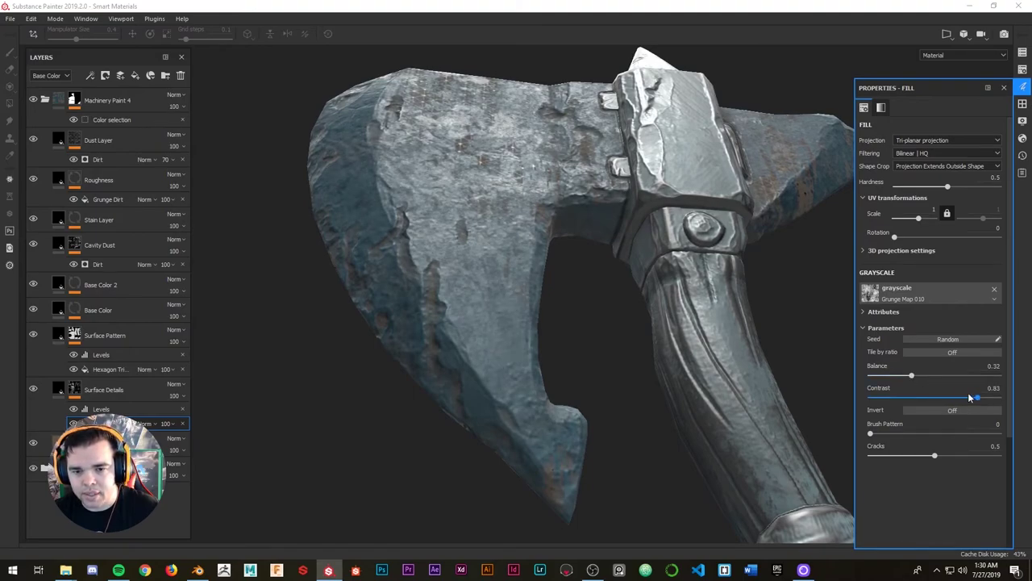
pyautogui.moveTo(910, 374); pyautogui.dragTo(942, 378)
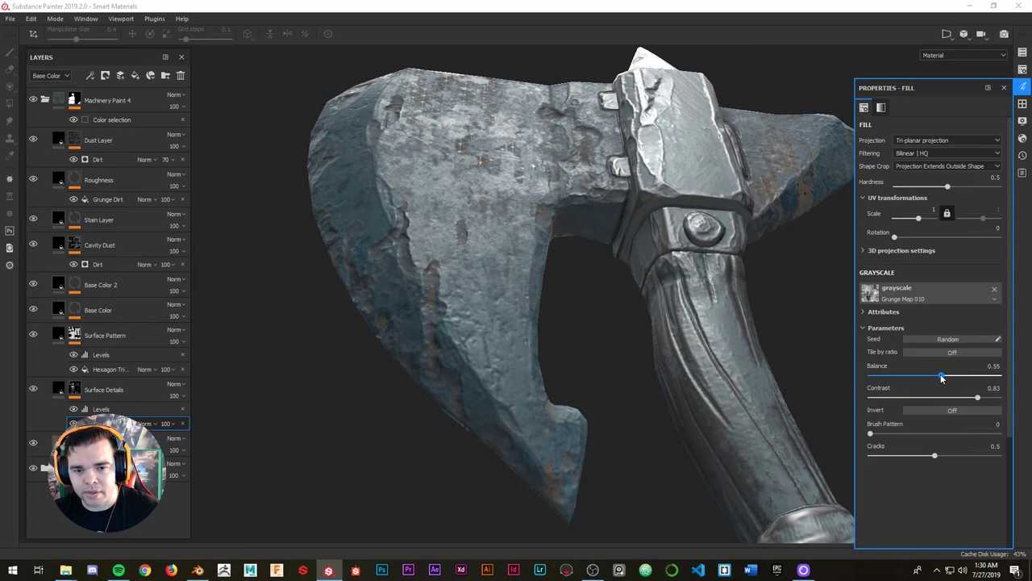
pyautogui.keyDown('alt'); pyautogui.moveTo(597, 201); pyautogui.dragTo(452, 202, button='right'); pyautogui.keyUp('alt')
pyautogui.keyDown('alt'); pyautogui.moveTo(451, 202); pyautogui.dragTo(463, 228); pyautogui.keyUp('alt')
pyautogui.keyDown('alt'); pyautogui.moveTo(447, 197); pyautogui.dragTo(466, 207, button='middle'); pyautogui.keyUp('alt')
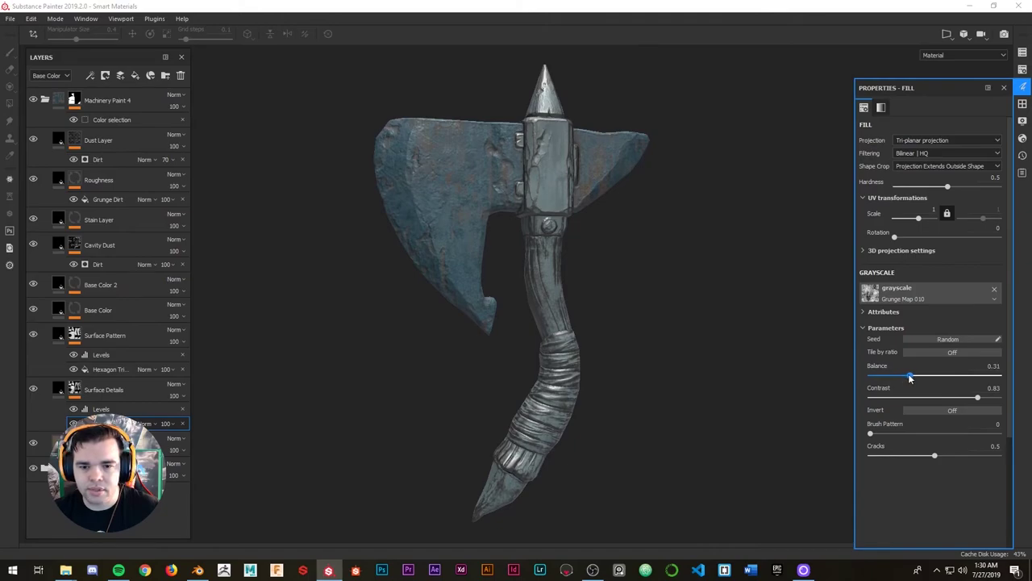
pyautogui.keyDown('alt'); pyautogui.moveTo(470, 177); pyautogui.dragTo(471, 140, button='right'); pyautogui.keyUp('alt')
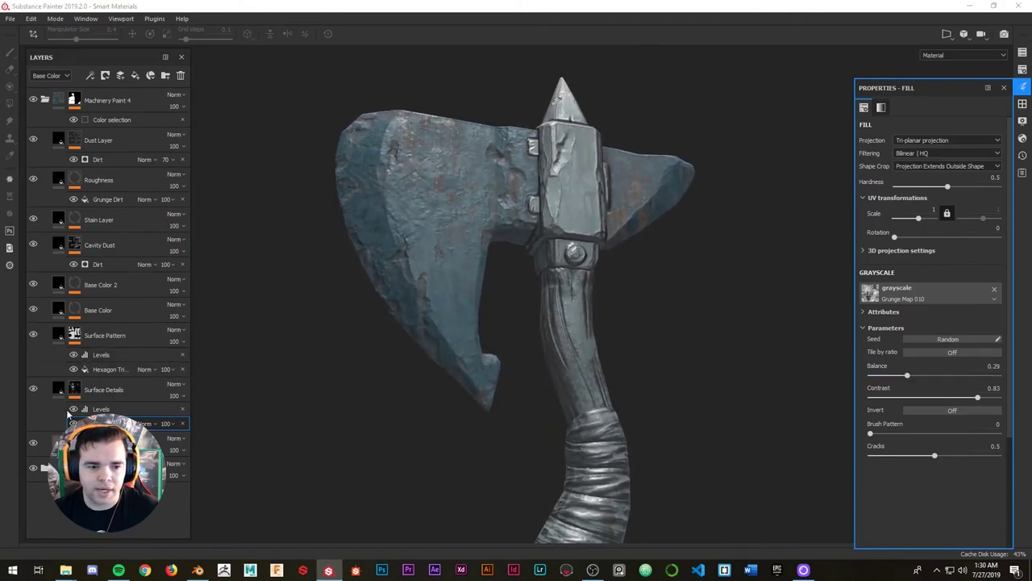
# - Change the Base Color layer's base color to a brighter purple
pyautogui.click(97, 311)
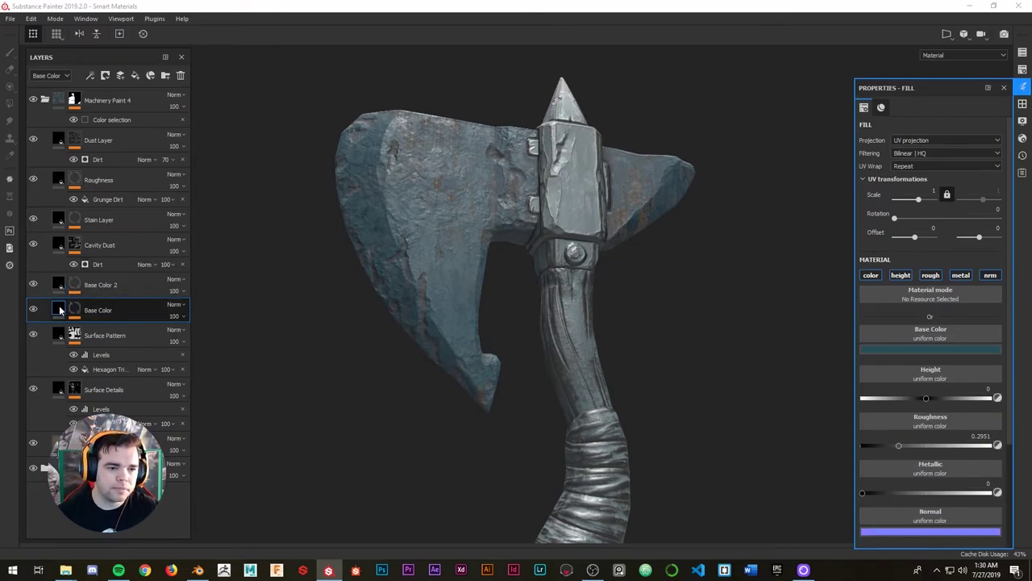
pyautogui.click(61, 310)
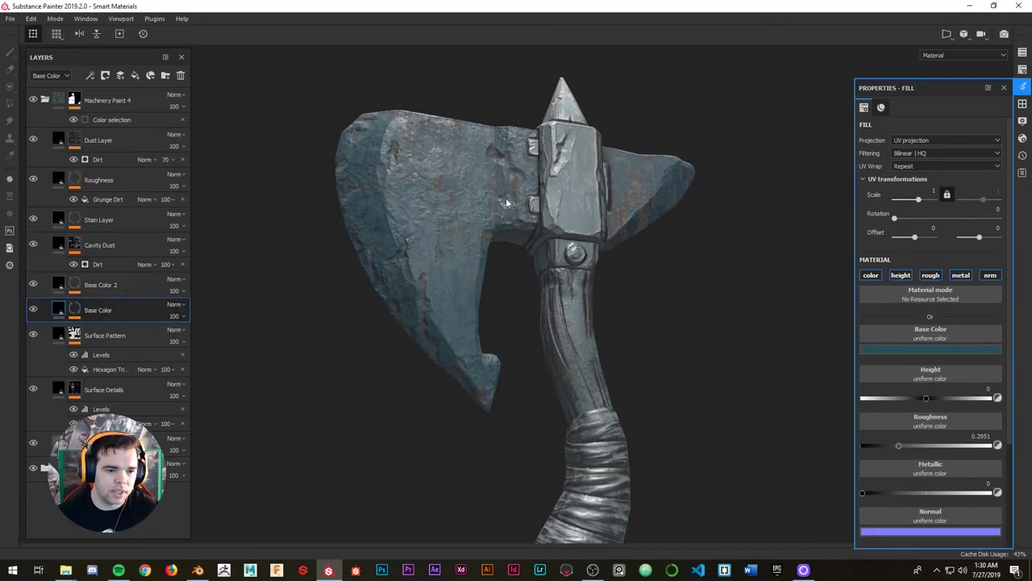
pyautogui.click(910, 349)
pyautogui.moveTo(976, 398); pyautogui.dragTo(977, 392)
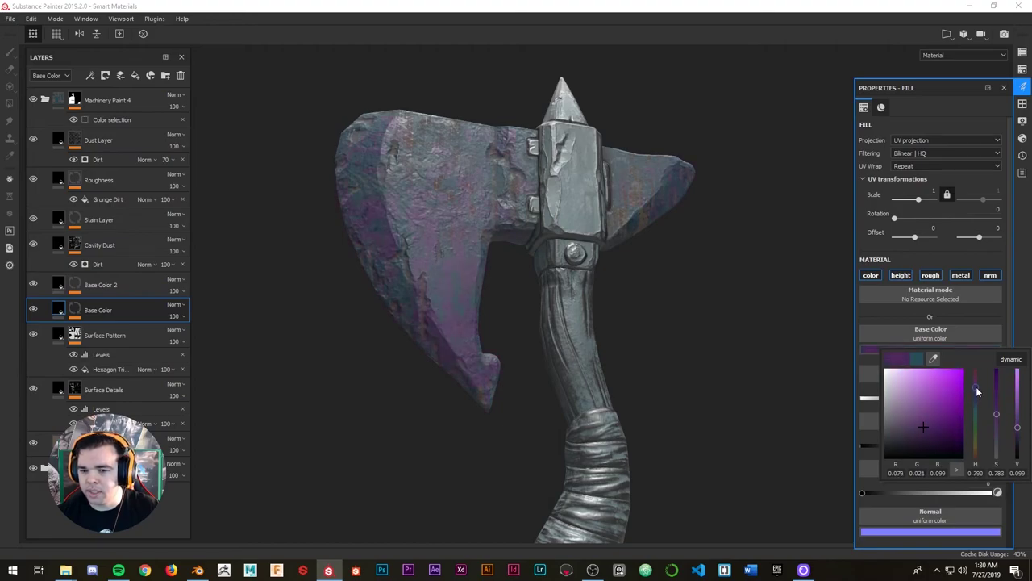
pyautogui.keyDown('alt'); pyautogui.moveTo(517, 244); pyautogui.dragTo(476, 255); pyautogui.keyUp('alt')
pyautogui.scroll(2, 457, 225)
pyautogui.click(943, 349)
pyautogui.moveTo(1017, 399); pyautogui.dragTo(1018, 411)
pyautogui.keyDown('alt'); pyautogui.moveTo(547, 186); pyautogui.dragTo(555, 192); pyautogui.keyUp('alt')
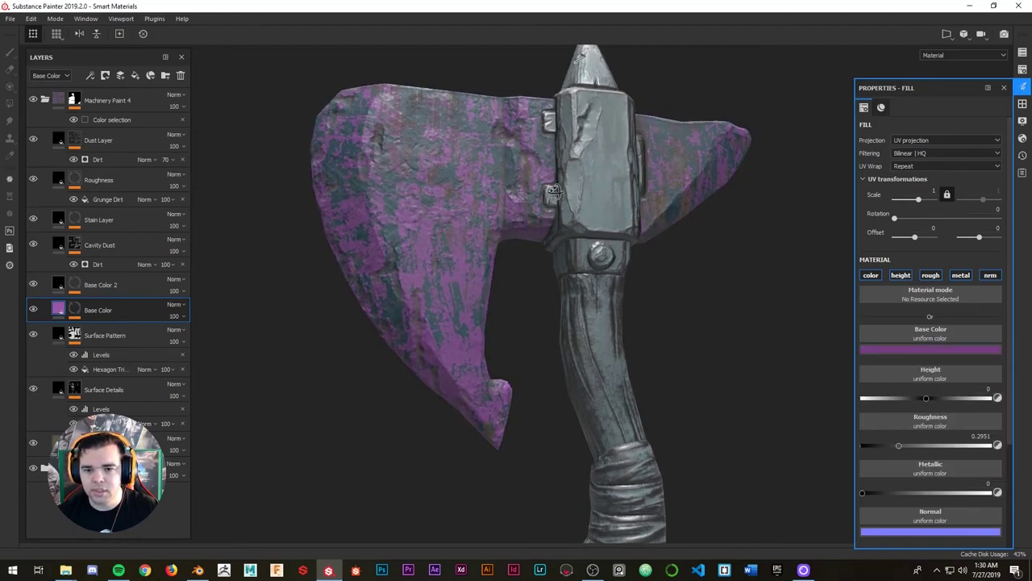
# - Change the Base Color 2 layer's base color to a dark purple and inspect the blade
pyautogui.click(113, 285)
pyautogui.click(915, 348)
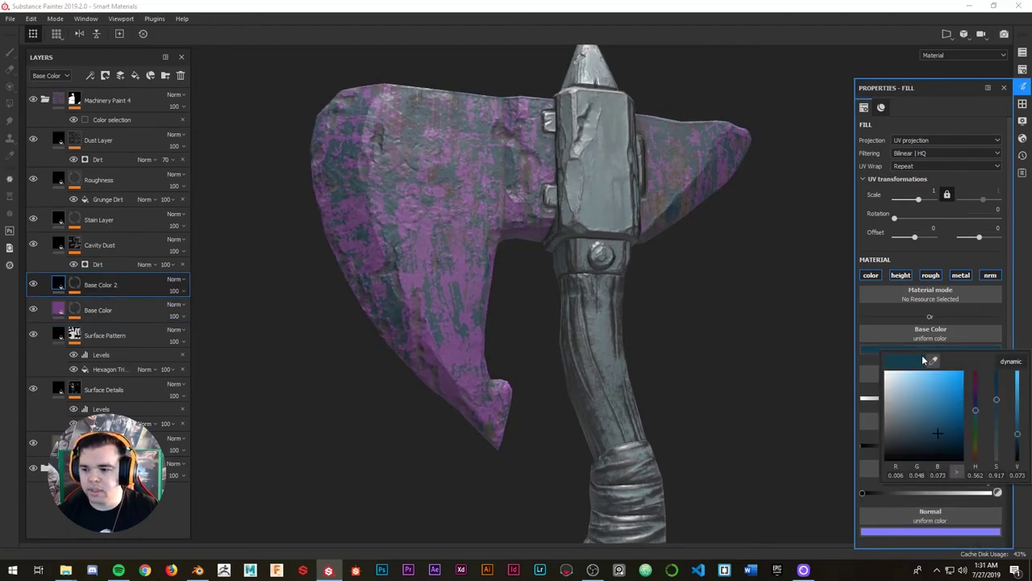
pyautogui.moveTo(978, 400)
pyautogui.mouseDown()
pyautogui.moveTo(977, 385)
pyautogui.moveTo(978, 403)
pyautogui.mouseUp()
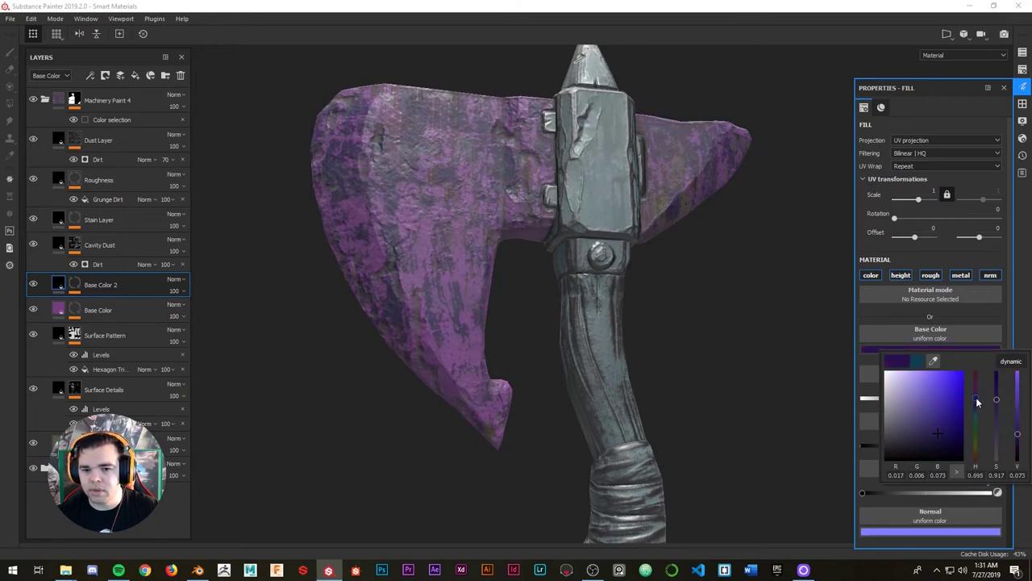
pyautogui.scroll(-2, 551, 229)
pyautogui.keyDown('alt'); pyautogui.moveTo(488, 211); pyautogui.dragTo(512, 203); pyautogui.keyUp('alt')
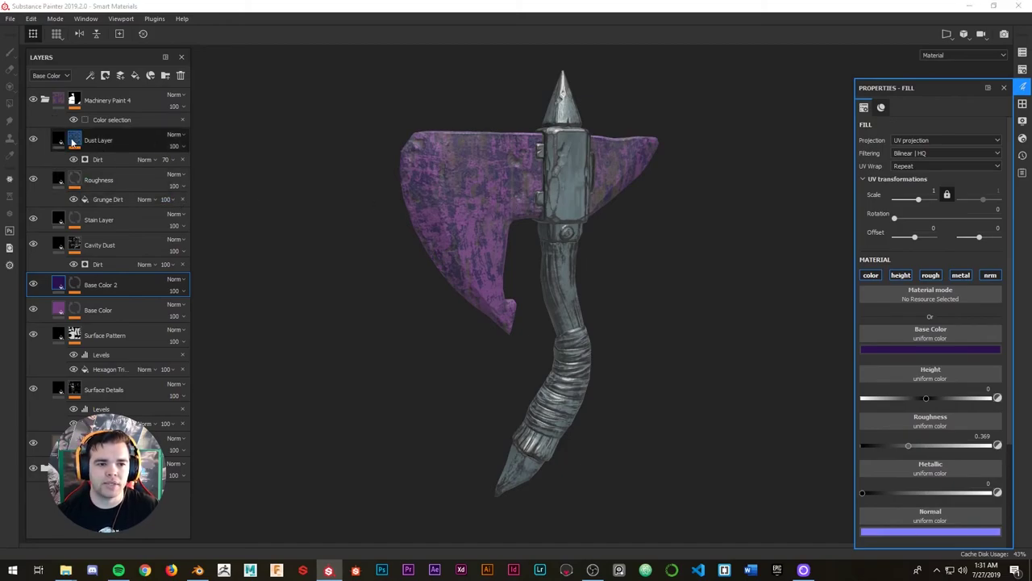
pyautogui.scroll(6, 473, 236)
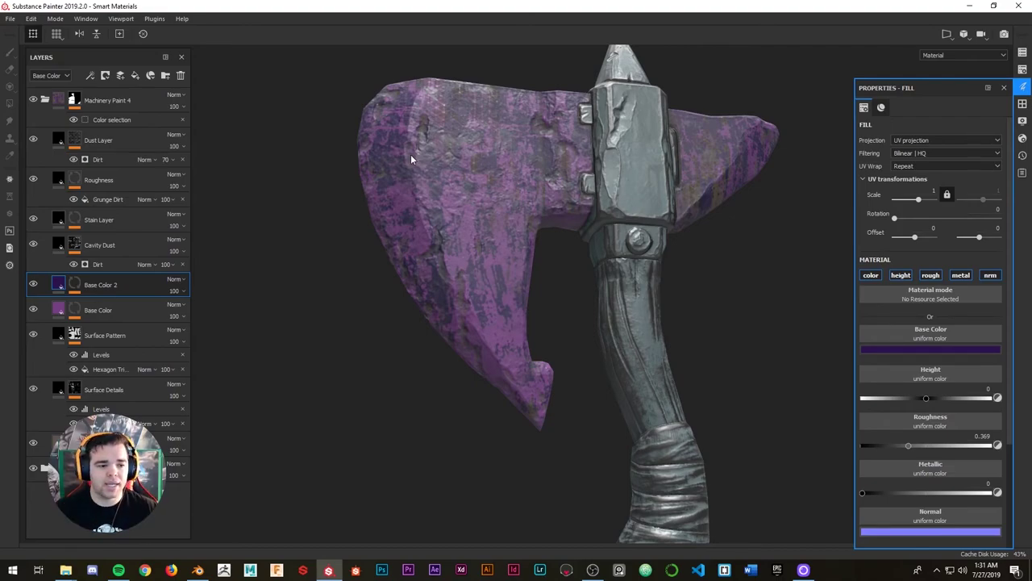
# - Collapse the Machinery Paint 4 folder and add the Machinery Paint 3 smart material at the bottom of the layer stack
pyautogui.click(46, 100)
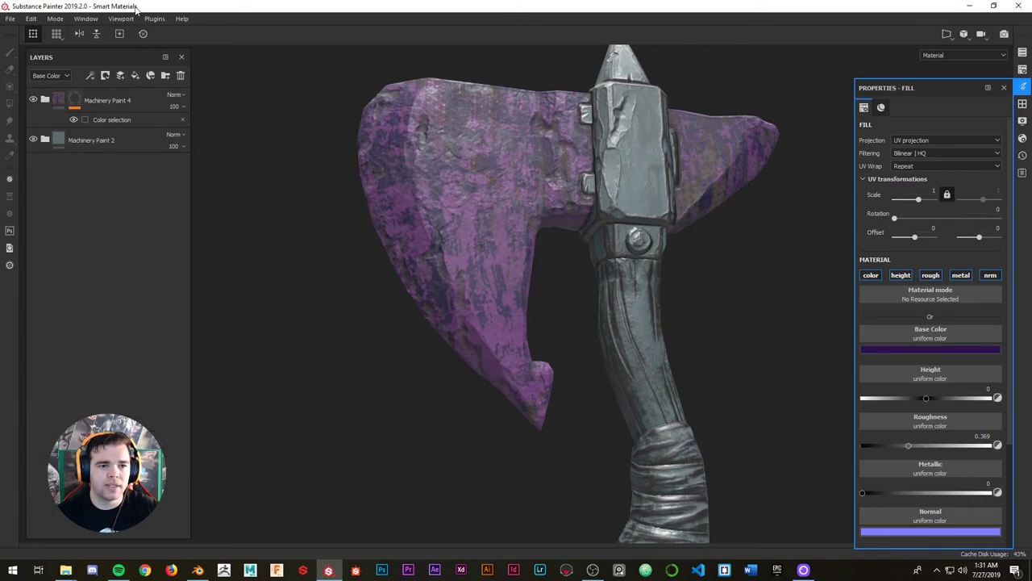
pyautogui.moveTo(503, 164)
pyautogui.keyDown('alt'); pyautogui.mouseDown()
pyautogui.moveTo(506, 177)
pyautogui.moveTo(549, 156)
pyautogui.moveTo(521, 171)
pyautogui.moveTo(531, 178)
pyautogui.moveTo(520, 161)
pyautogui.mouseUp(); pyautogui.keyUp('alt')
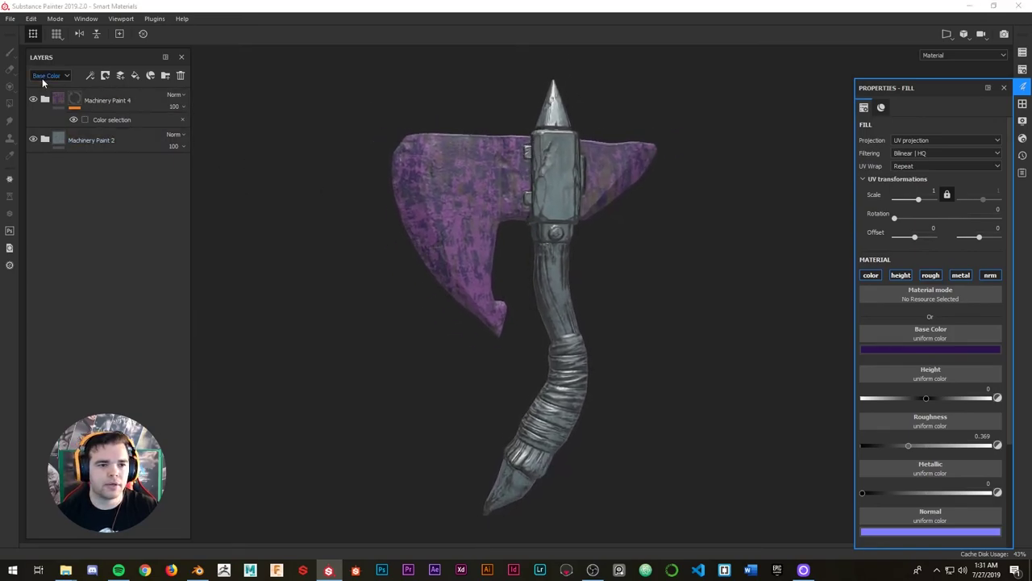
pyautogui.click(1023, 89)
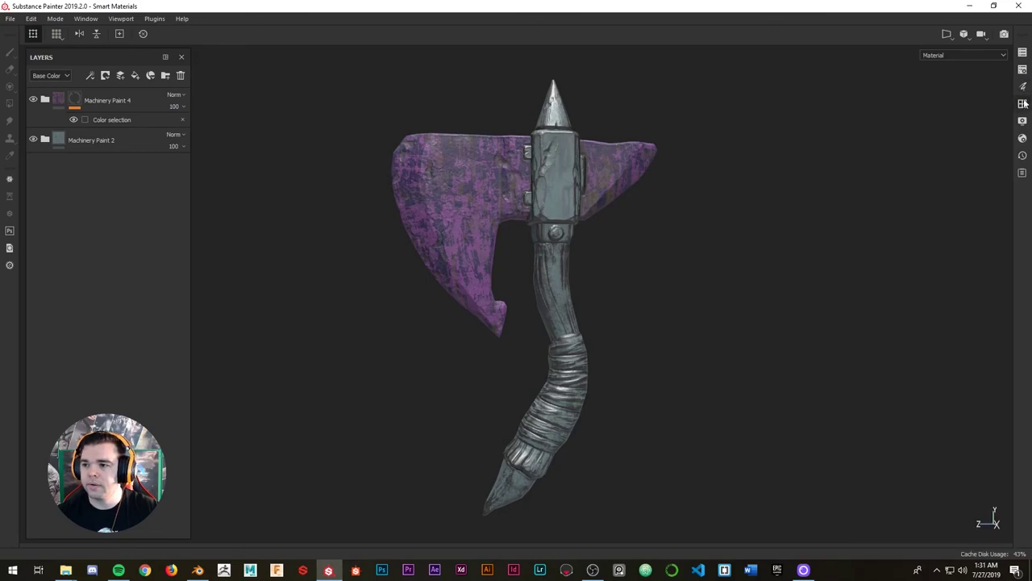
pyautogui.click(1023, 118)
pyautogui.click(1023, 106)
pyautogui.moveTo(753, 159)
pyautogui.mouseDown()
pyautogui.moveTo(226, 254)
pyautogui.moveTo(103, 204)
pyautogui.moveTo(89, 165)
pyautogui.mouseUp()
pyautogui.click(53, 164)
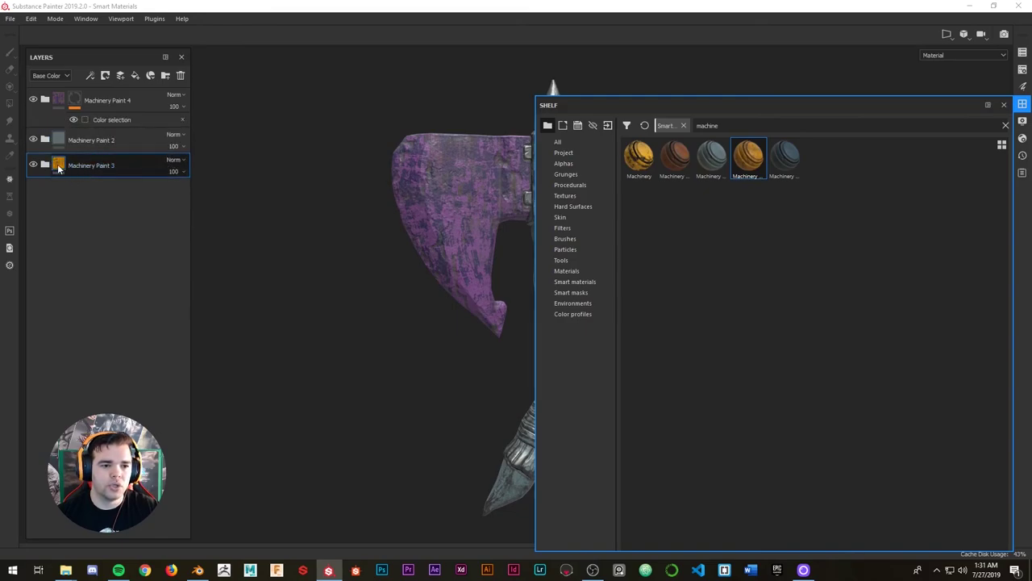
# - Give Machinery Paint 3 a black mask with a color selection that picks the teal ID color of the axe head's central block
pyautogui.rightClick(58, 167)
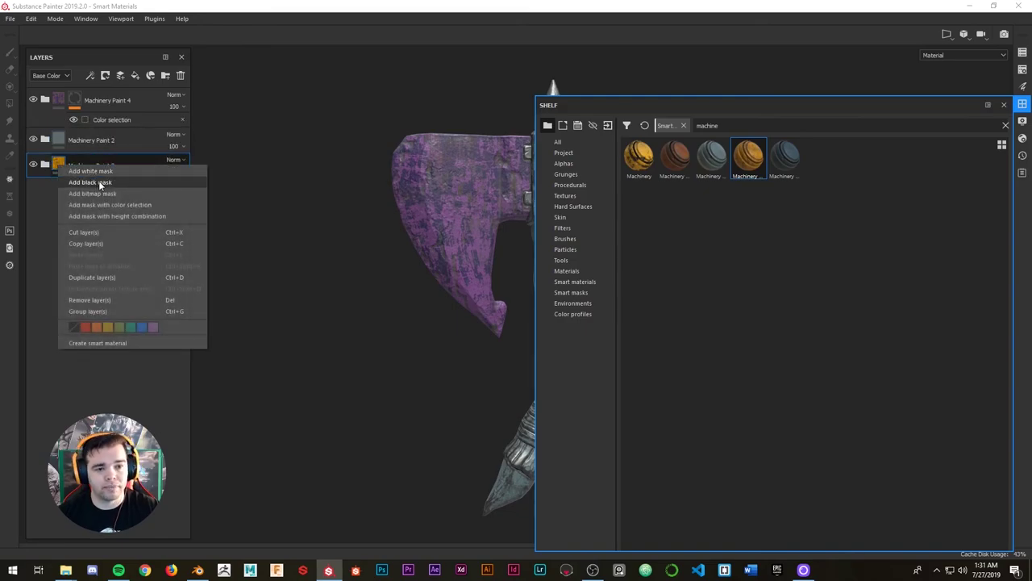
pyautogui.click(100, 184)
pyautogui.rightClick(79, 167)
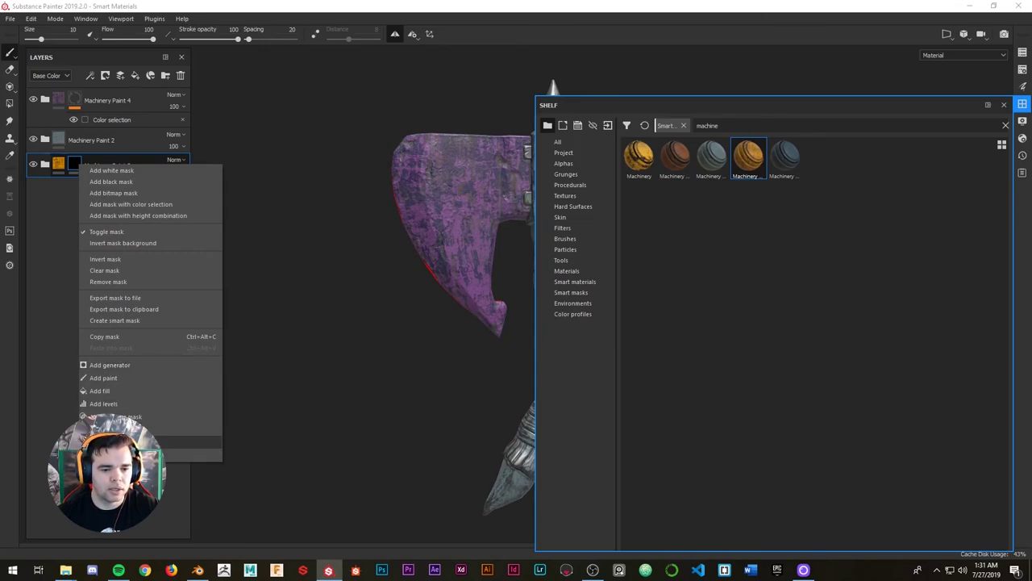
pyautogui.click(113, 442)
pyautogui.click(1005, 106)
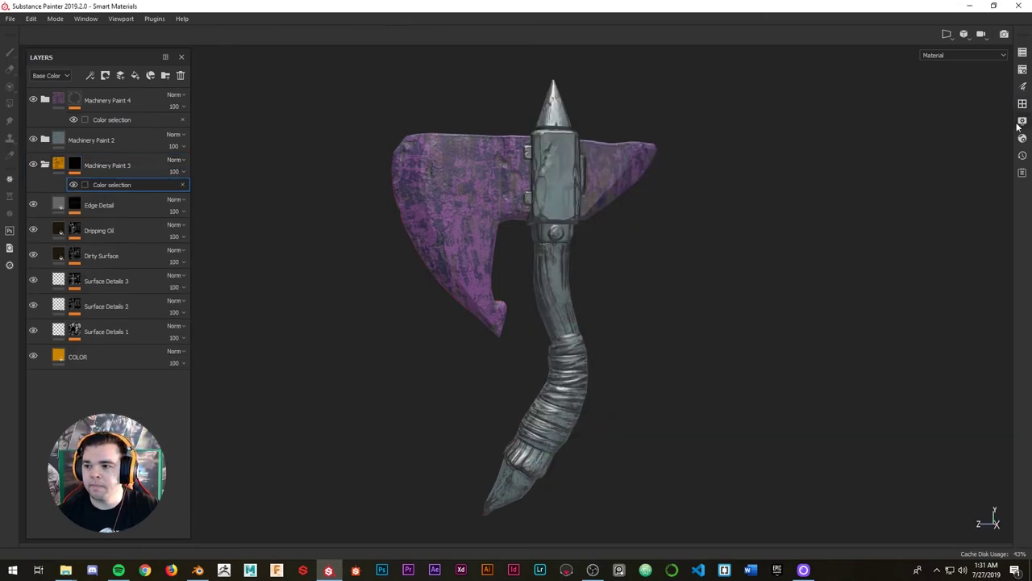
pyautogui.click(1022, 87)
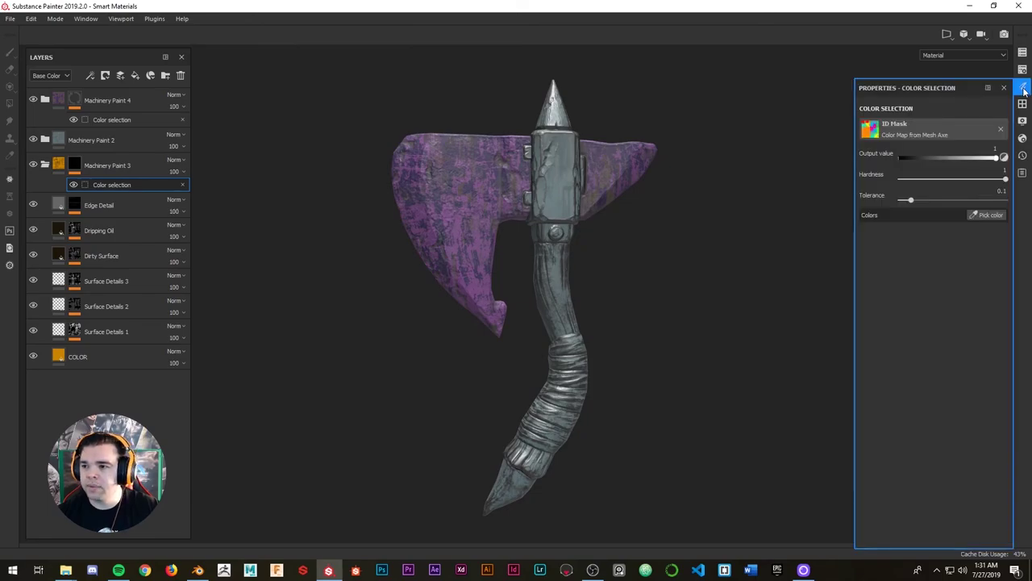
pyautogui.click(972, 214)
pyautogui.click(572, 159)
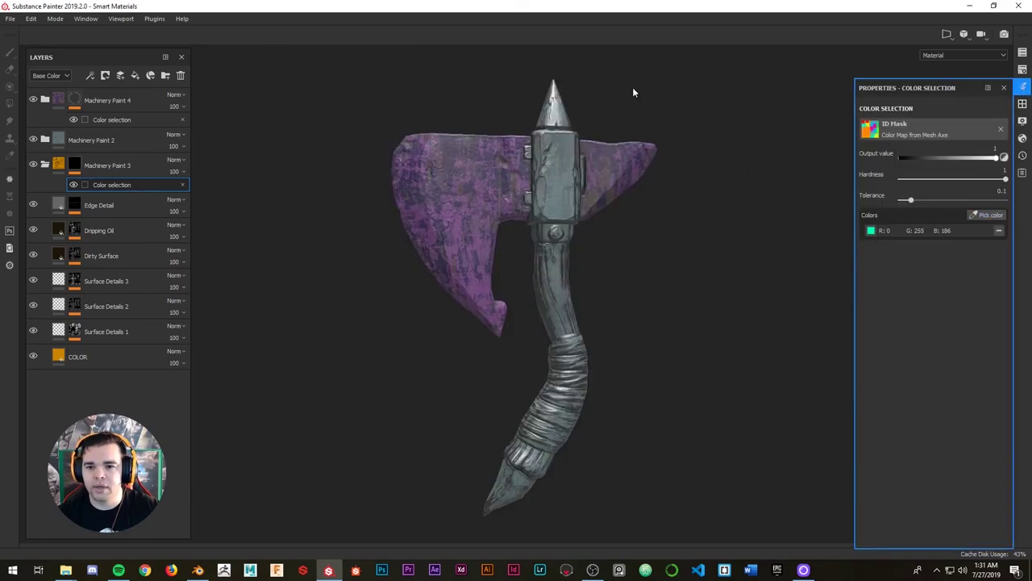
# - Move Machinery Paint 3 above Machinery Paint 2 in the layer stack and inspect the central block
pyautogui.moveTo(88, 164); pyautogui.dragTo(90, 130)
pyautogui.scroll(5, 553, 153)
pyautogui.moveTo(605, 139)
pyautogui.keyDown('alt'); pyautogui.mouseDown()
pyautogui.moveTo(549, 166)
pyautogui.moveTo(566, 158)
pyautogui.moveTo(528, 151)
pyautogui.moveTo(539, 166)
pyautogui.moveTo(672, 197)
pyautogui.moveTo(664, 115)
pyautogui.moveTo(459, 106)
pyautogui.moveTo(854, 122)
pyautogui.moveTo(449, 98)
pyautogui.moveTo(567, 194)
pyautogui.moveTo(542, 189)
pyautogui.mouseUp(); pyautogui.keyUp('alt')
pyautogui.scroll(-4, 549, 166)
pyautogui.scroll(-2, 567, 193)
pyautogui.scroll(2, 541, 188)
pyautogui.keyDown('alt'); pyautogui.moveTo(562, 180); pyautogui.dragTo(561, 206, button='middle'); pyautogui.keyUp('alt')
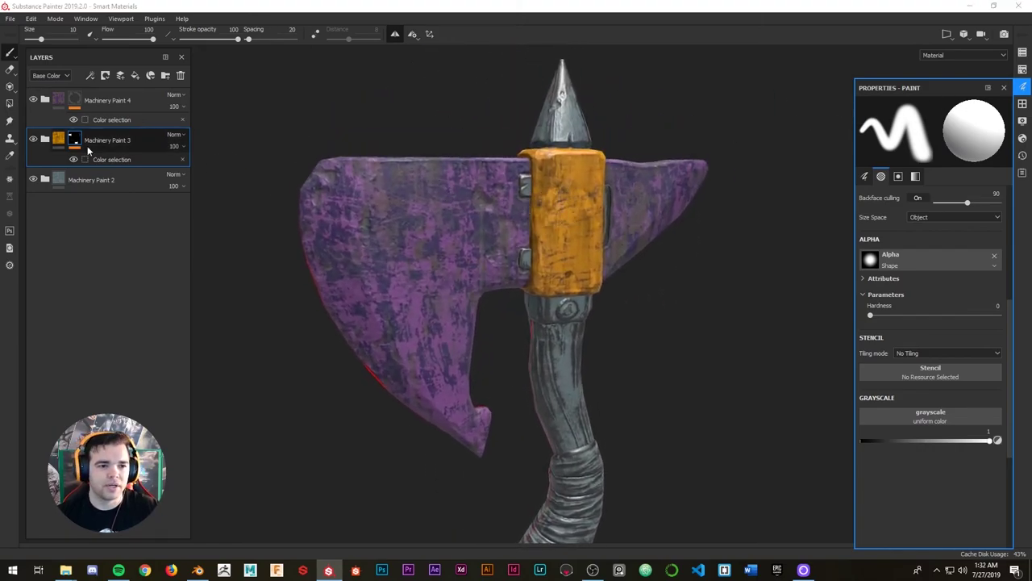
# - Set the World space normal input of the Edge Detail mask's metal edge generator to World Space Normals Axe
pyautogui.click(45, 139)
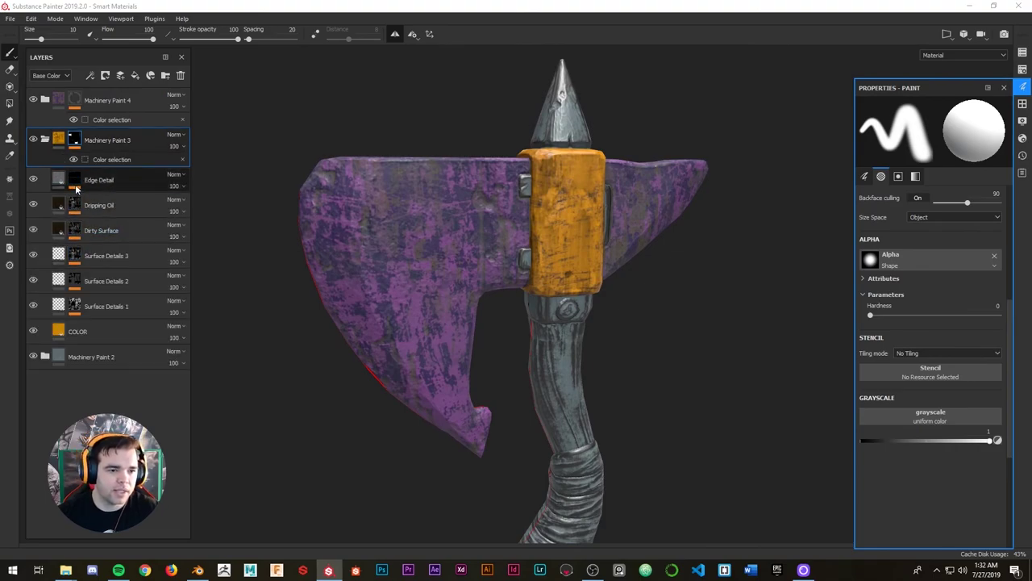
pyautogui.moveTo(74, 183)
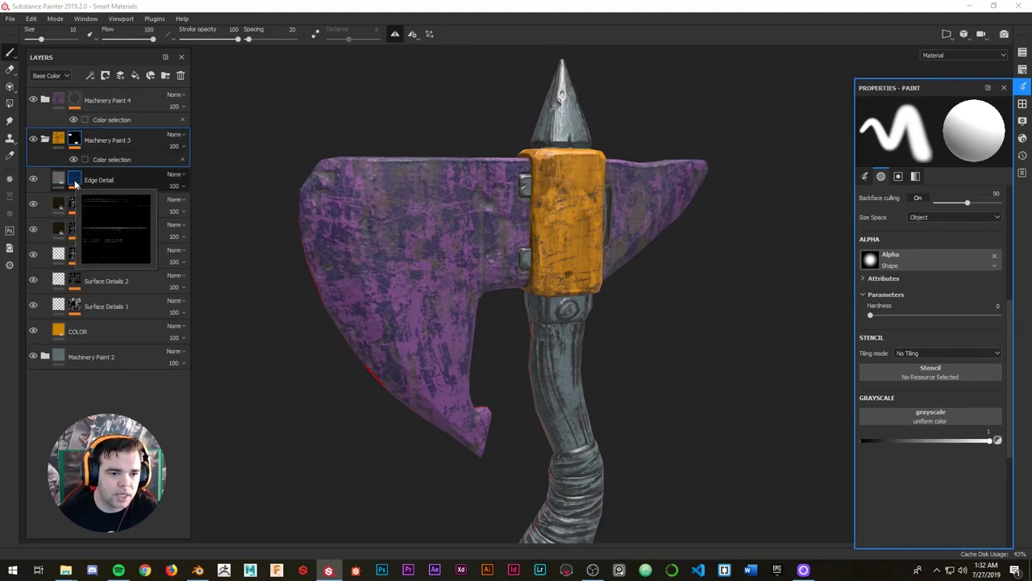
pyautogui.click(74, 183)
pyautogui.click(107, 214)
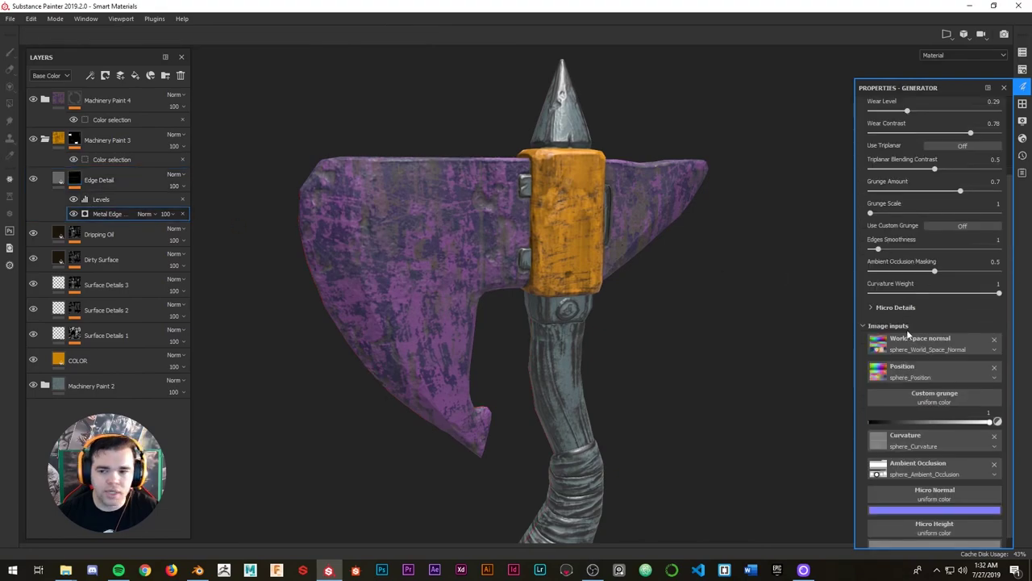
pyautogui.scroll(-1, 910, 355)
pyautogui.click(917, 338)
pyautogui.click(1005, 416)
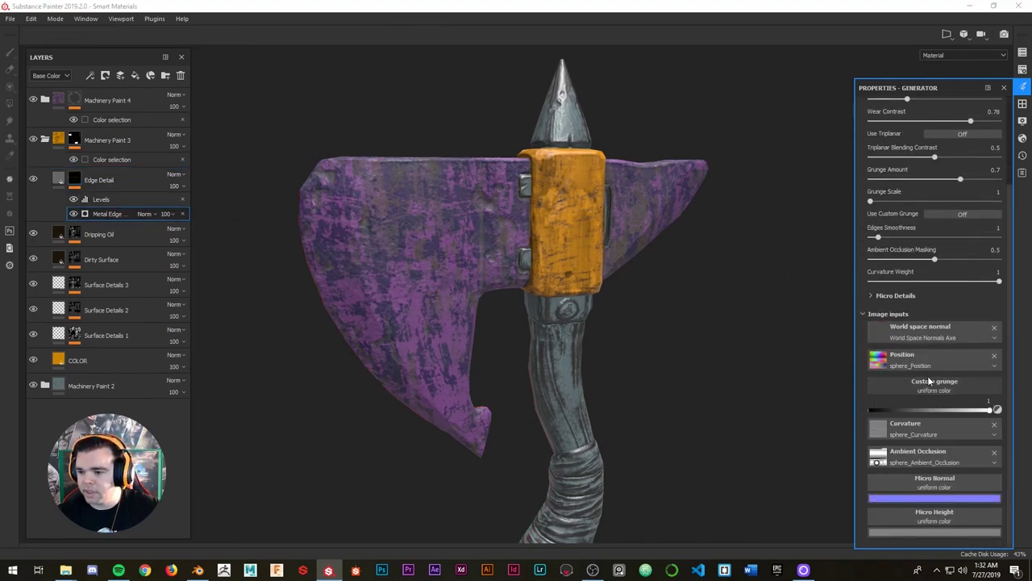
# - Set the generator's Position, Curvature and Ambient Occlusion inputs to the matching Axe maps, and inspect the edge wear
pyautogui.click(925, 361)
pyautogui.click(952, 441)
pyautogui.click(901, 426)
pyautogui.click(949, 313)
pyautogui.click(920, 455)
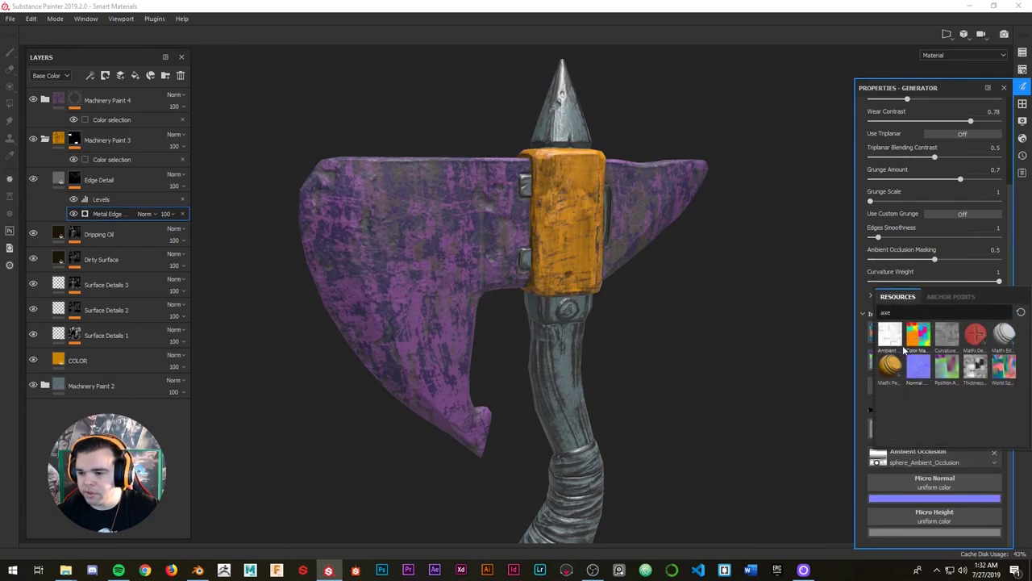
pyautogui.click(890, 336)
pyautogui.keyDown('alt'); pyautogui.moveTo(693, 198); pyautogui.dragTo(534, 180); pyautogui.keyUp('alt')
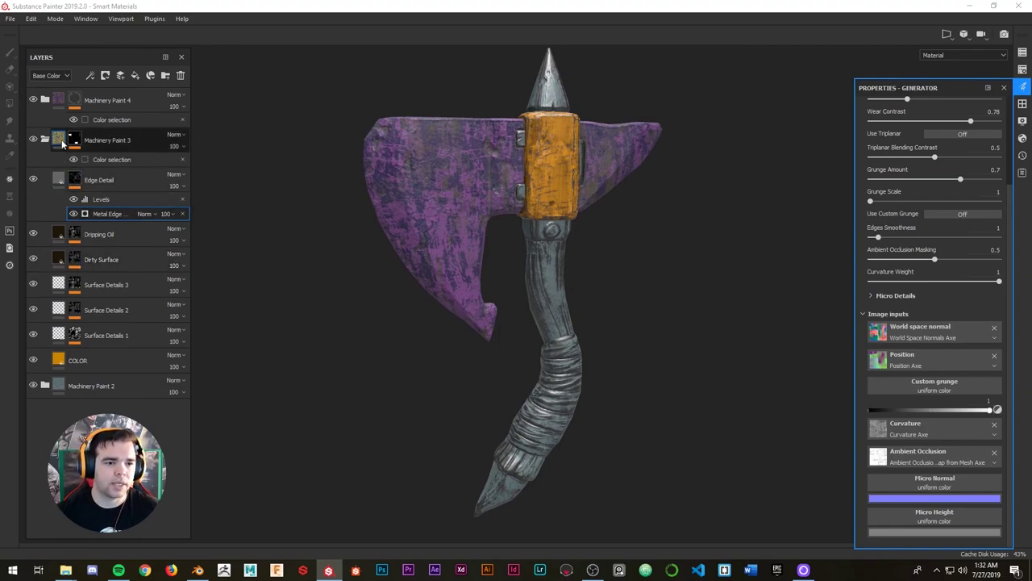
# - Add the green collar below the block and the red handle tip to Machinery Paint 3's color selection
pyautogui.click(111, 159)
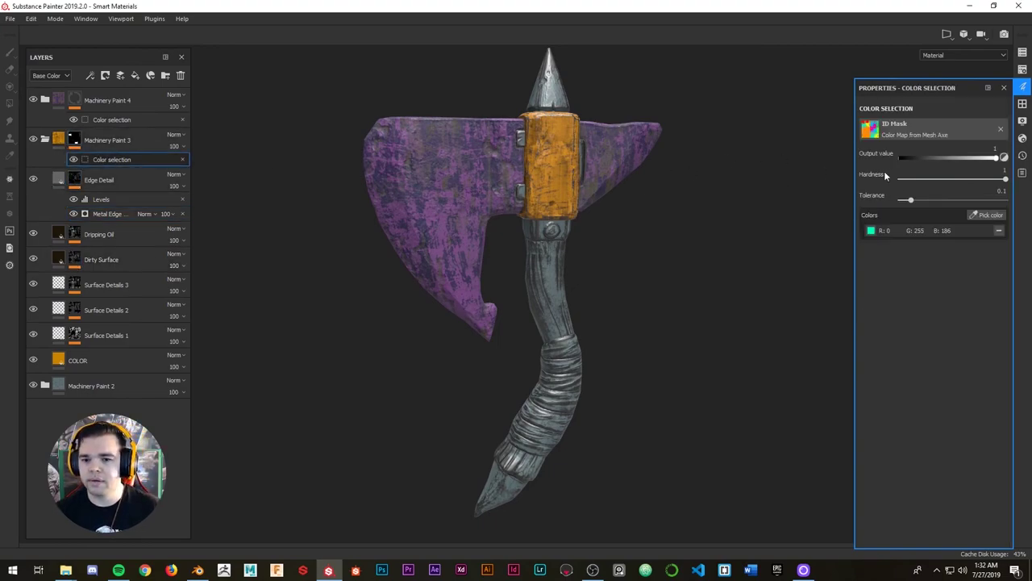
pyautogui.click(988, 215)
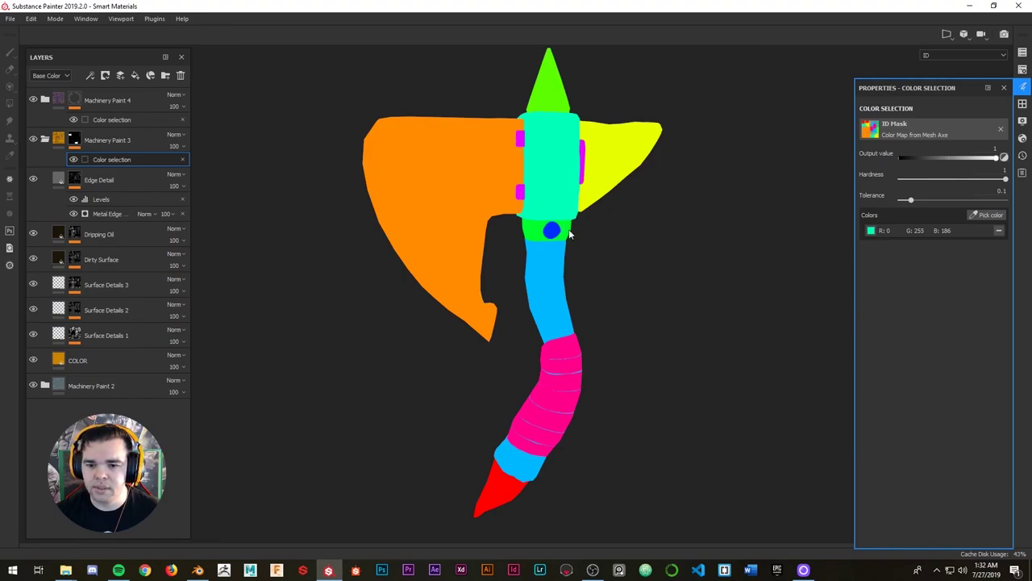
pyautogui.click(568, 233)
pyautogui.click(990, 215)
pyautogui.click(506, 446)
pyautogui.keyDown('alt'); pyautogui.moveTo(659, 200); pyautogui.dragTo(560, 141); pyautogui.keyUp('alt')
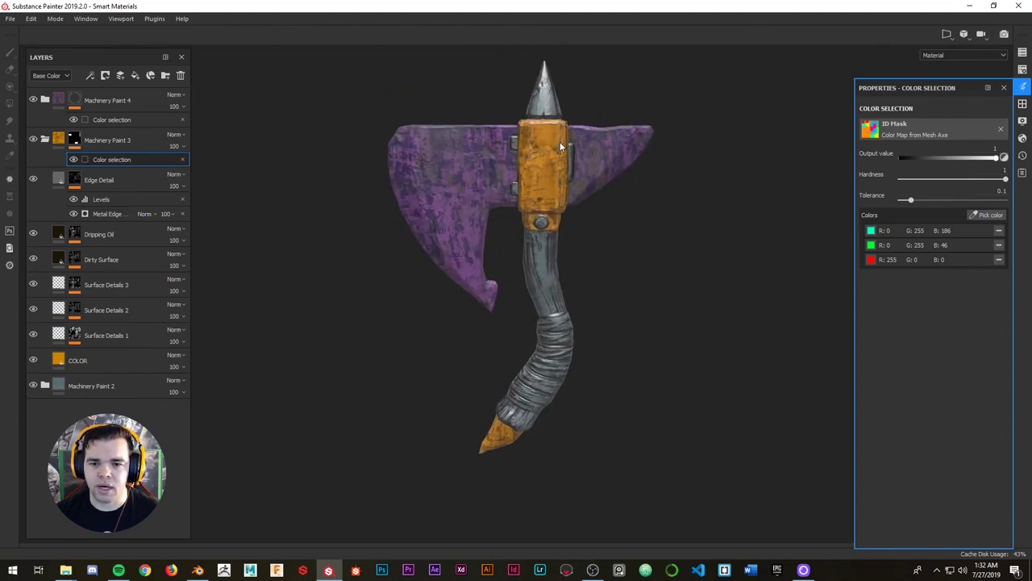